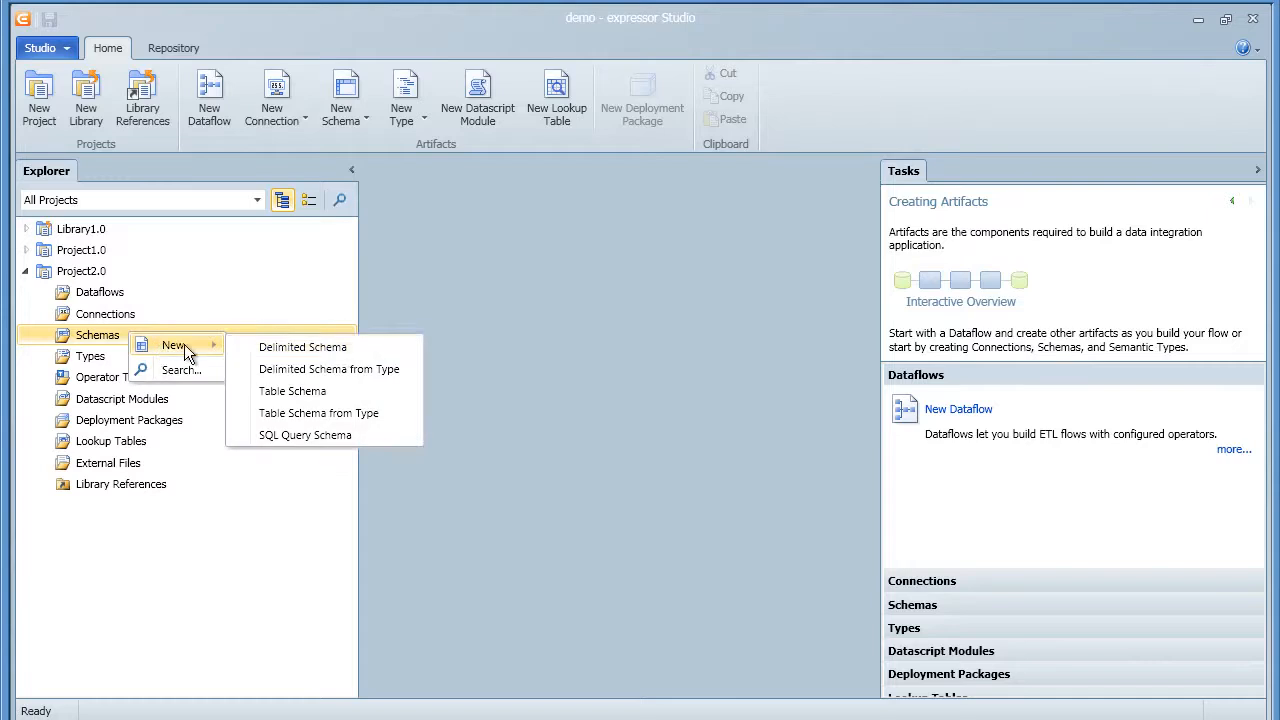
Start a new table schema on a new Microsoft SQL Server database connection
click(299, 394)
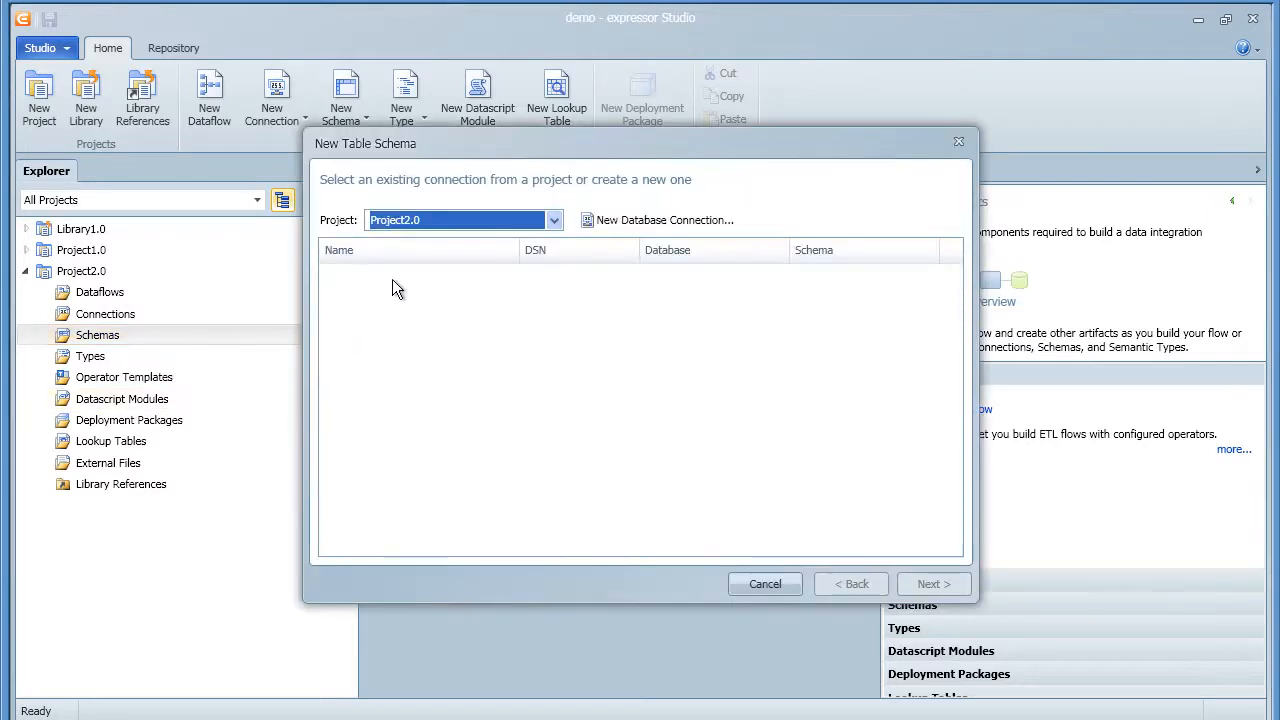
click(640, 221)
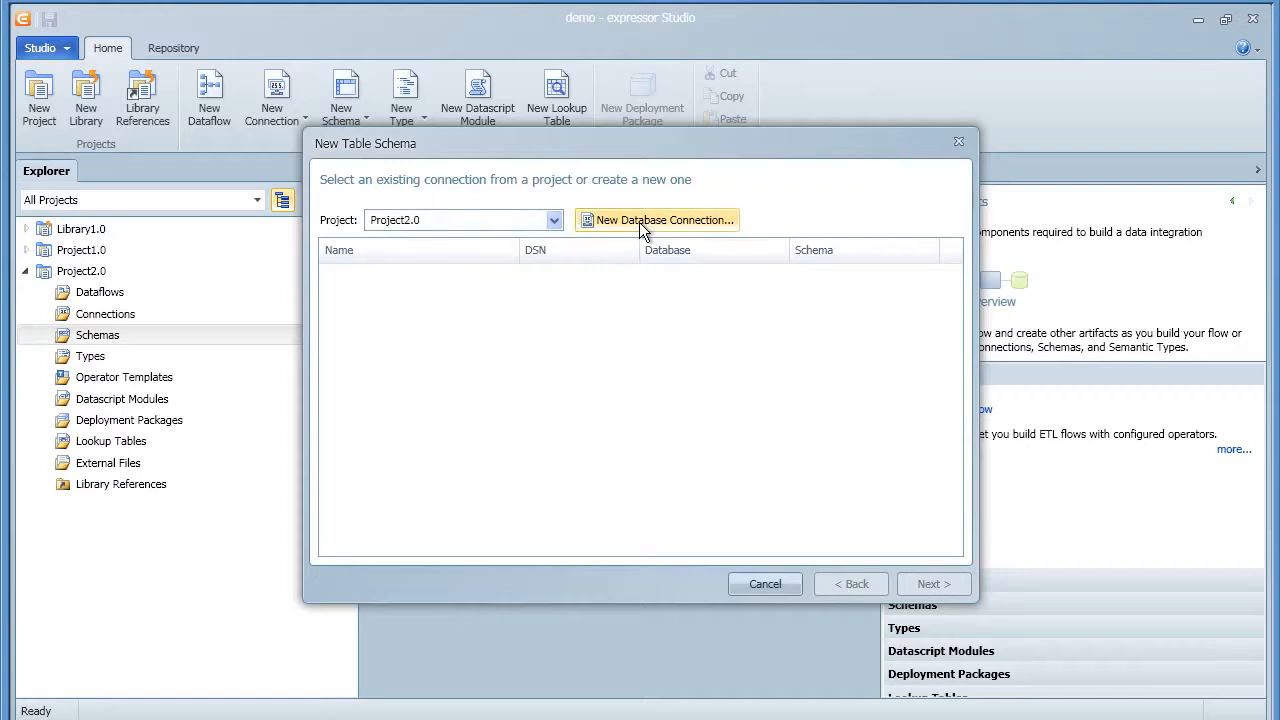
click(576, 262)
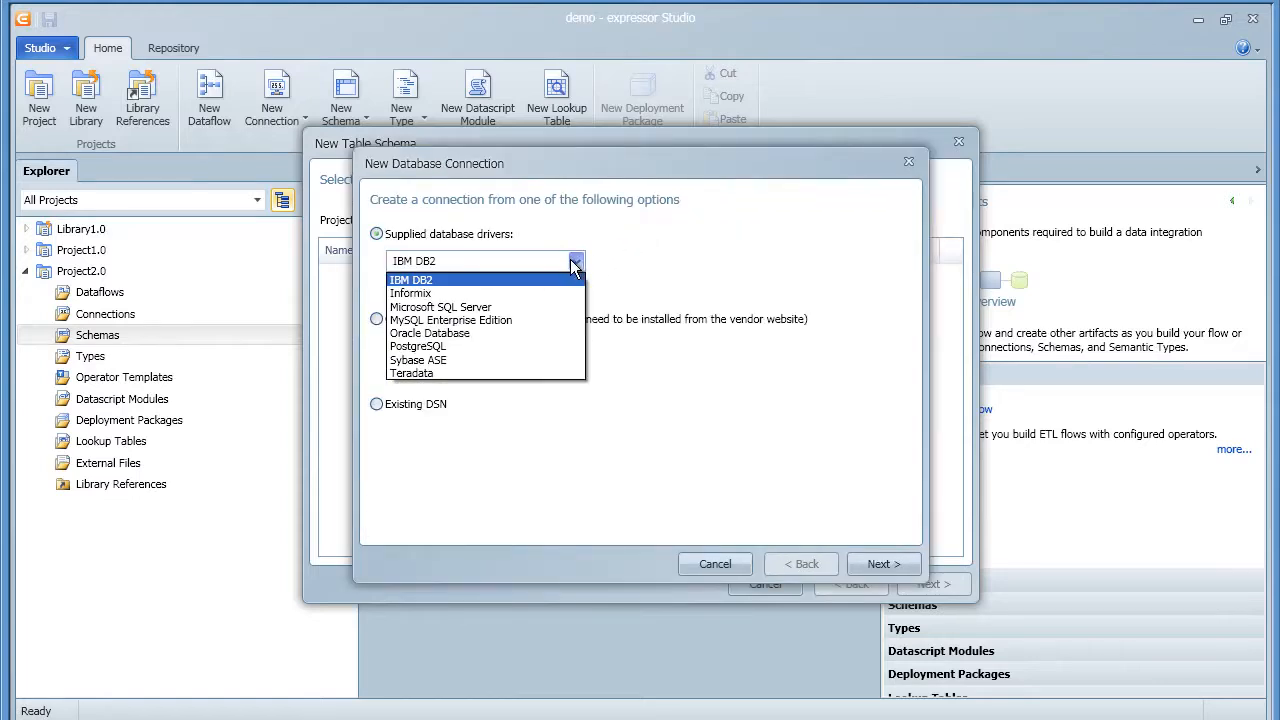
click(530, 305)
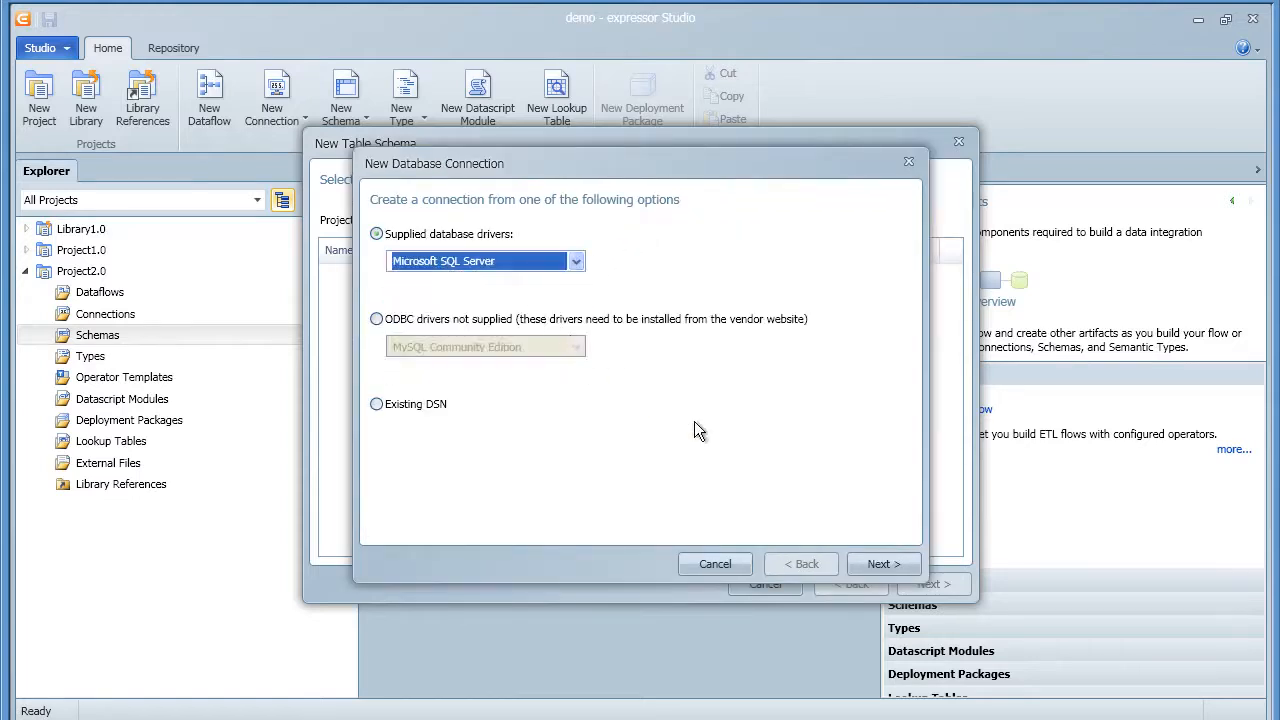
click(885, 565)
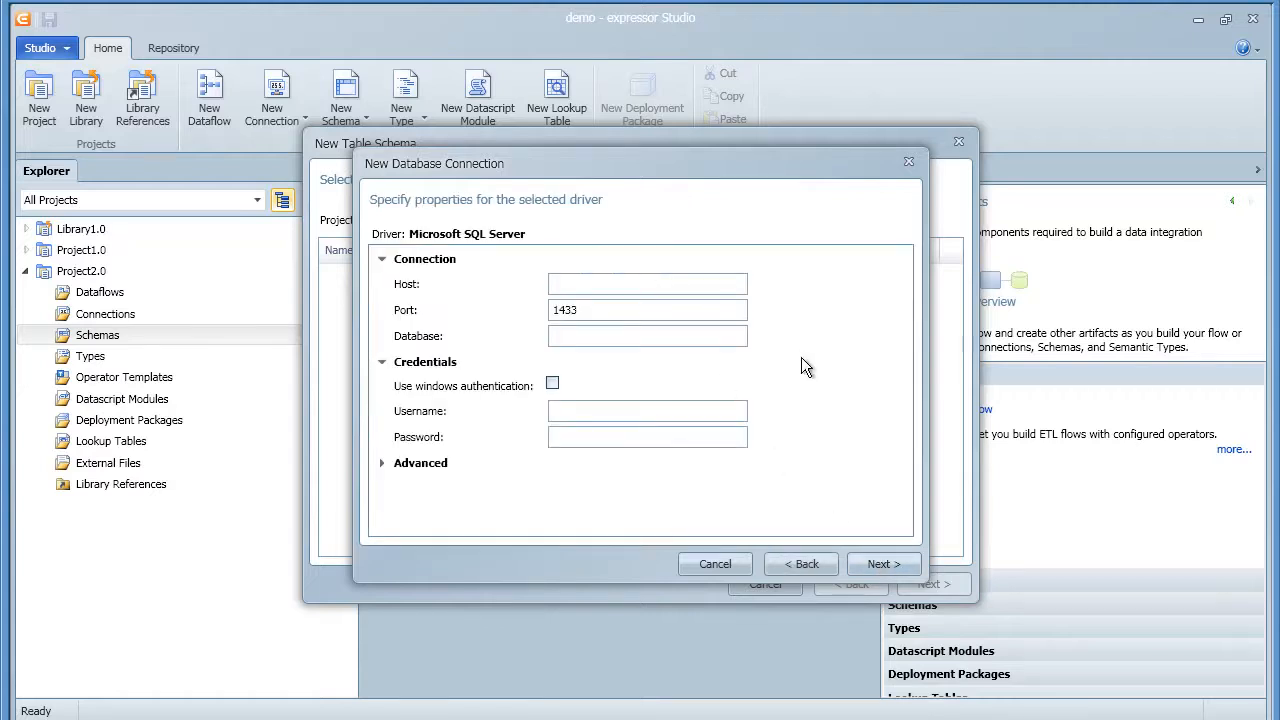
Enter host 192.168.80.129, database AdventureWorks and login credentials; name the connection MSSQL_AdventureWorks
text(192.)
text(168)
text(.80)
text(.129)
text(Adventure)
text(Works)
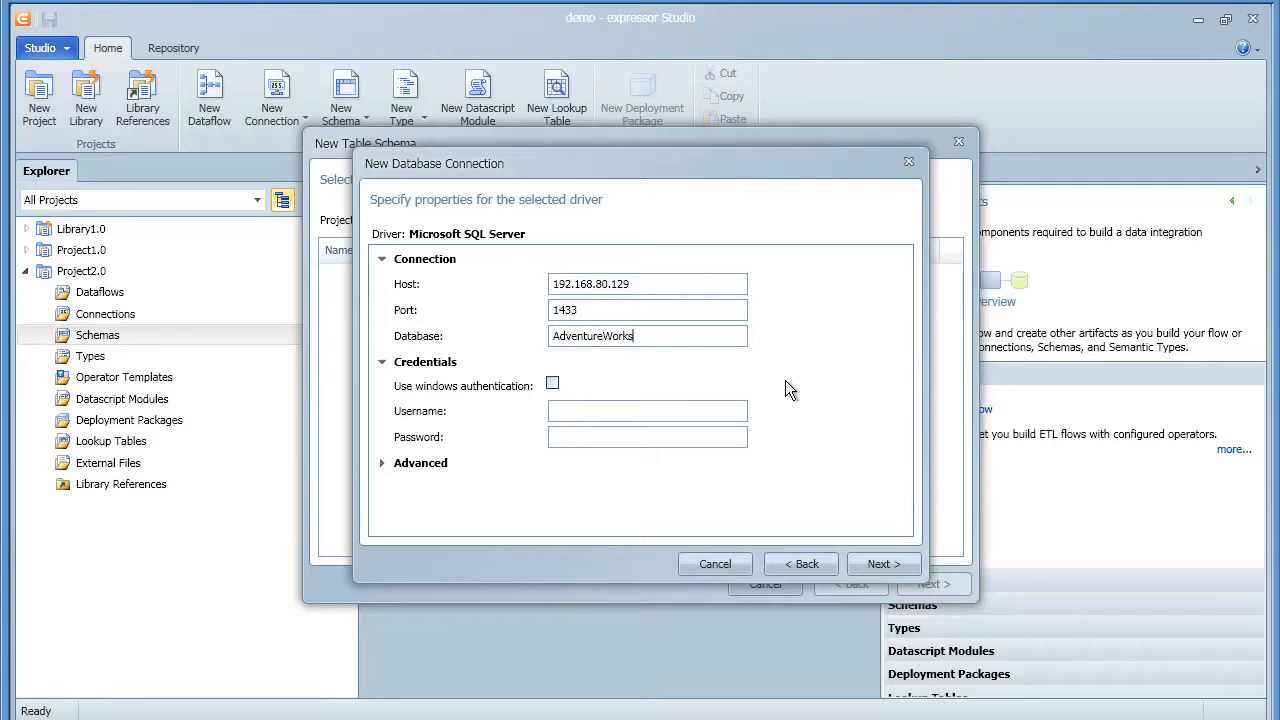
text(expressor)
key(Tab)
text(expressor)
click(880, 564)
double_click(643, 268)
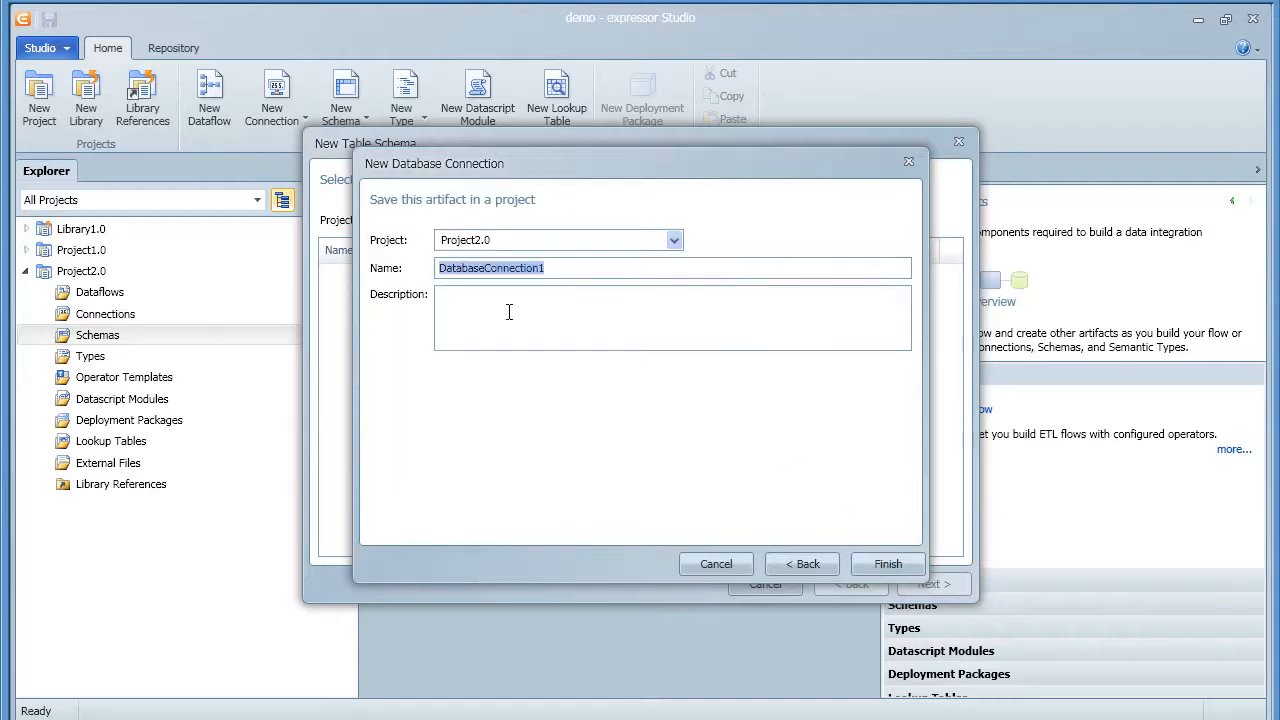
text(MSSQL_)
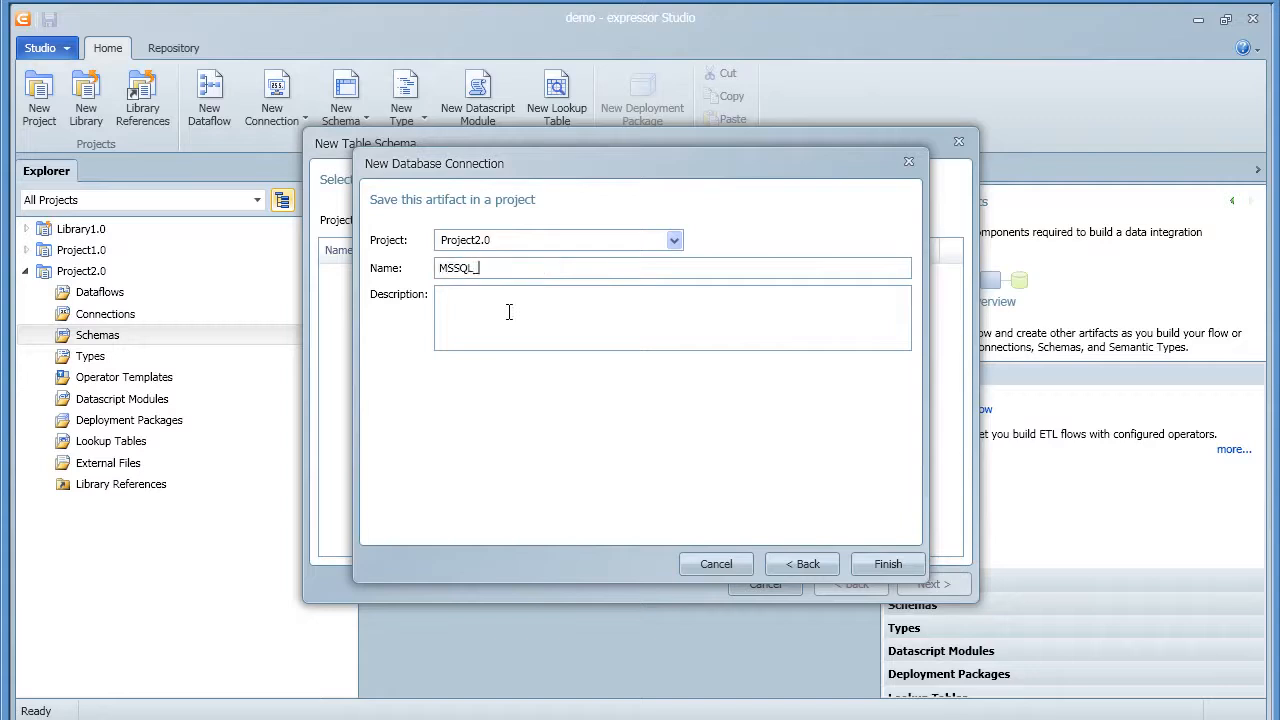
text(AdventureWorks)
Save the MSSQL_AdventureWorks connection and build a table schema from Sales.SalesOrderDetail
click(865, 566)
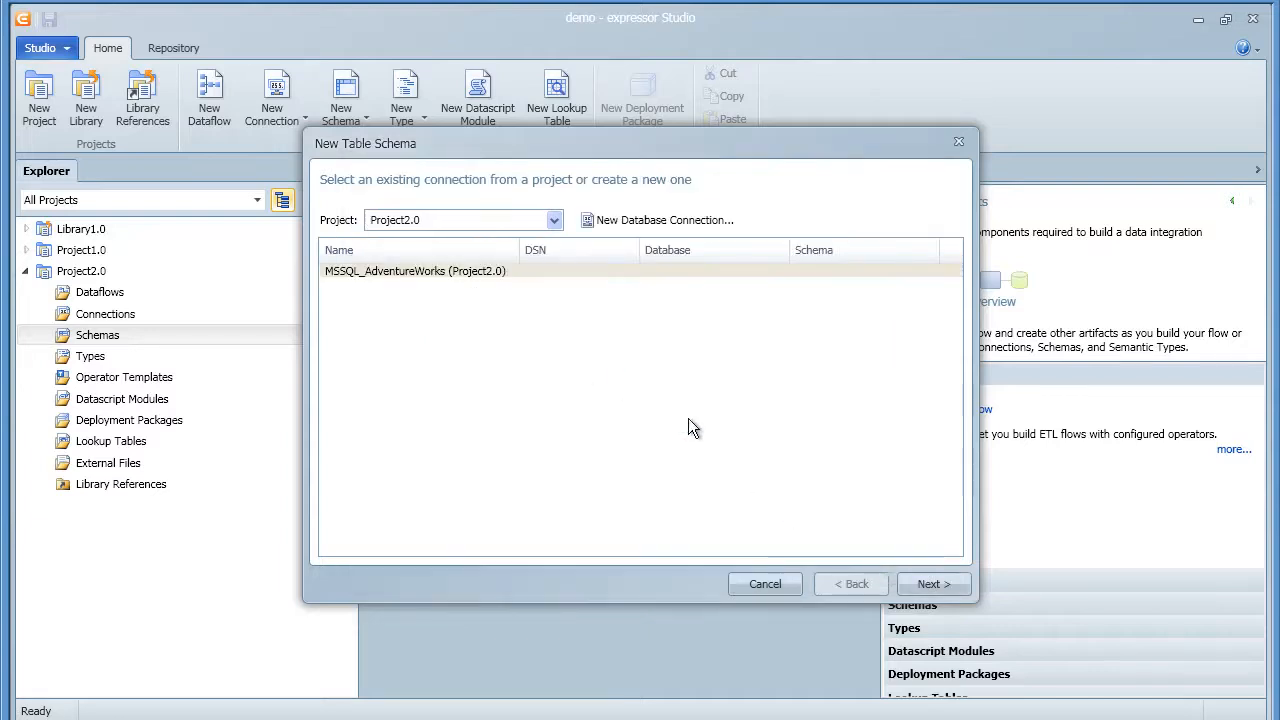
click(573, 278)
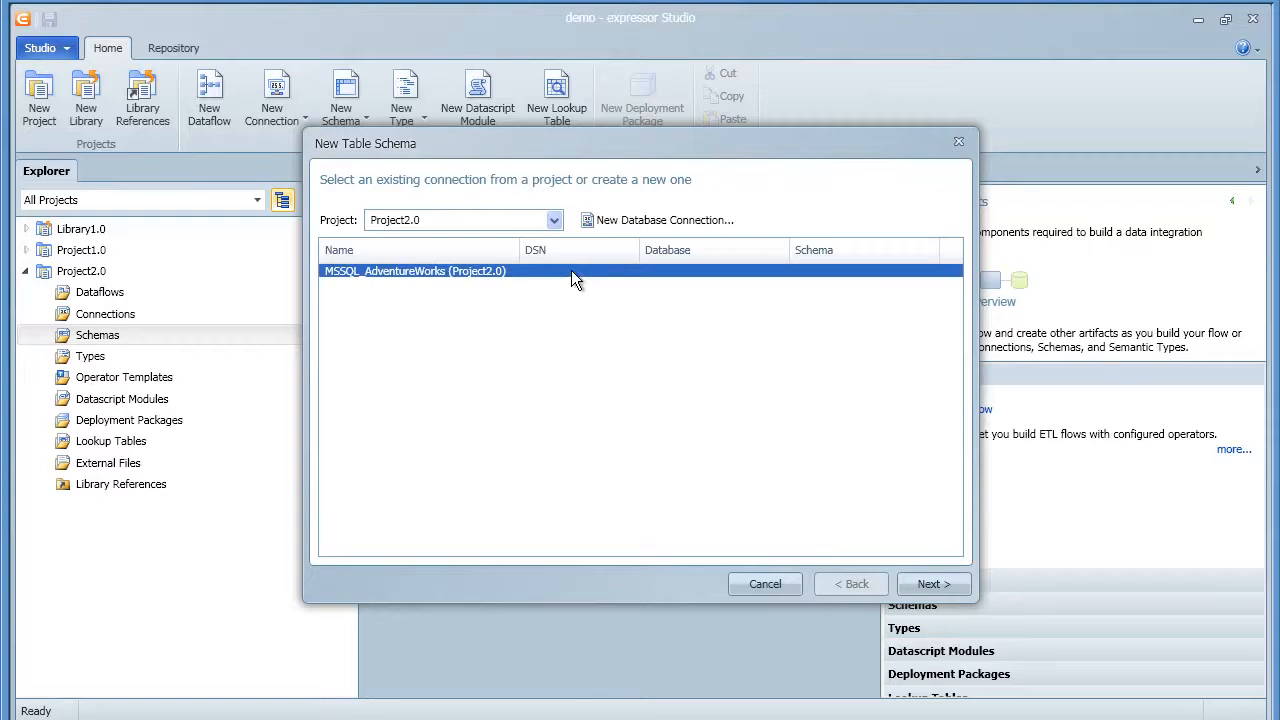
click(929, 585)
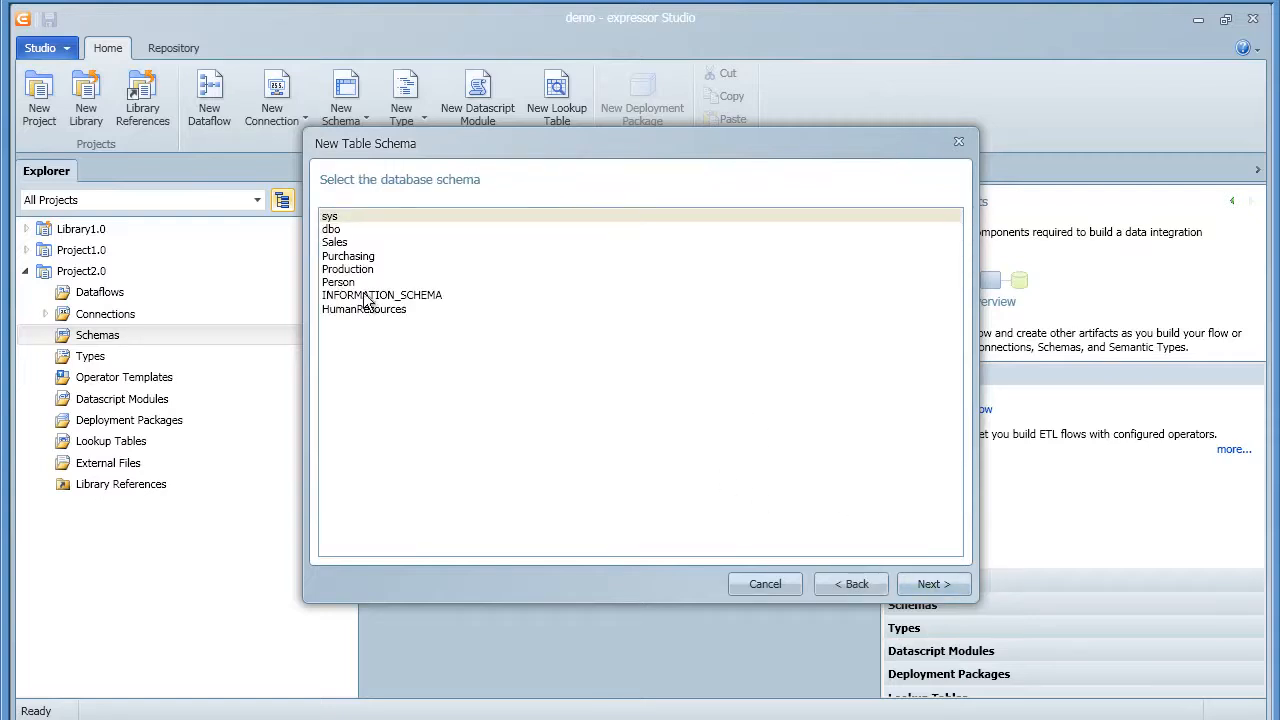
click(346, 243)
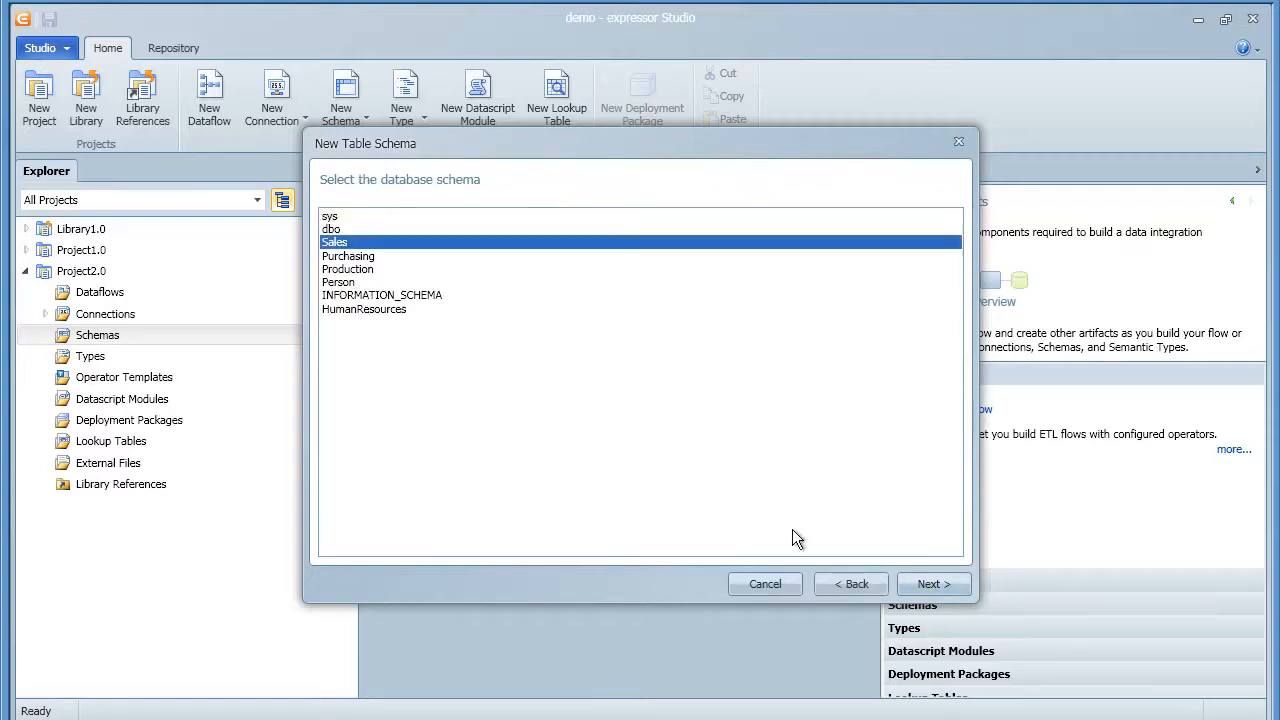
click(910, 580)
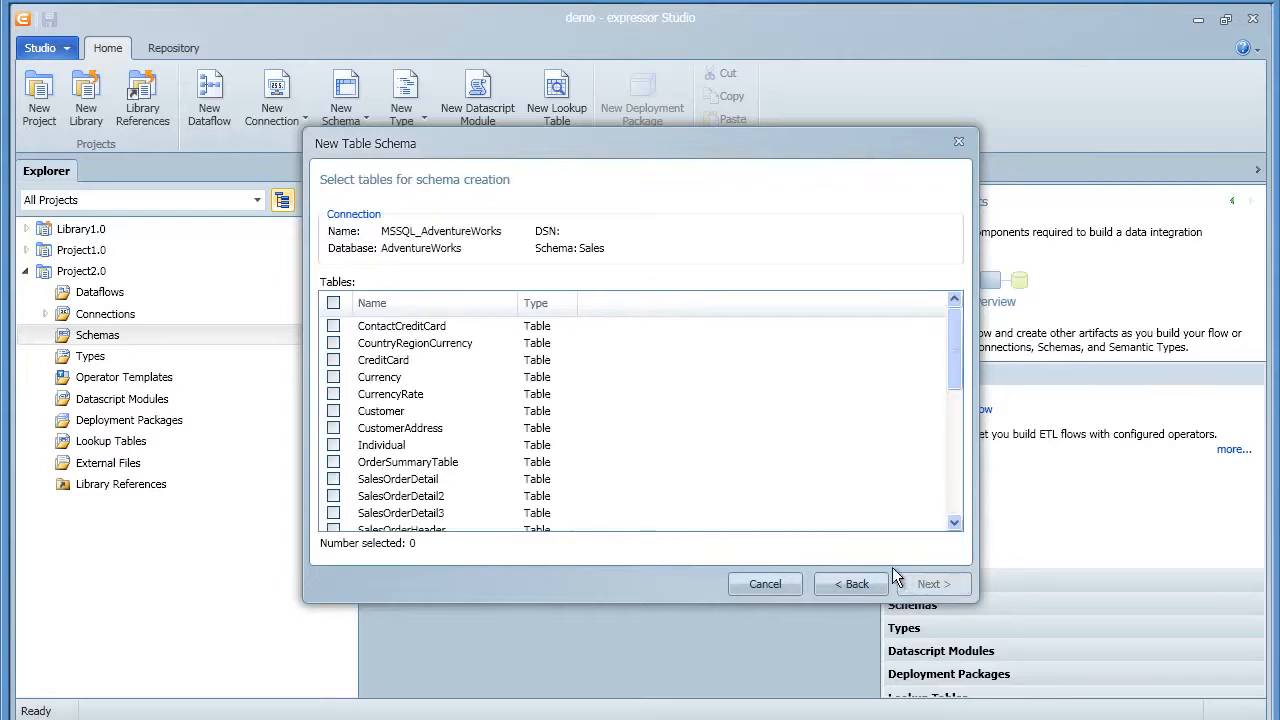
click(334, 480)
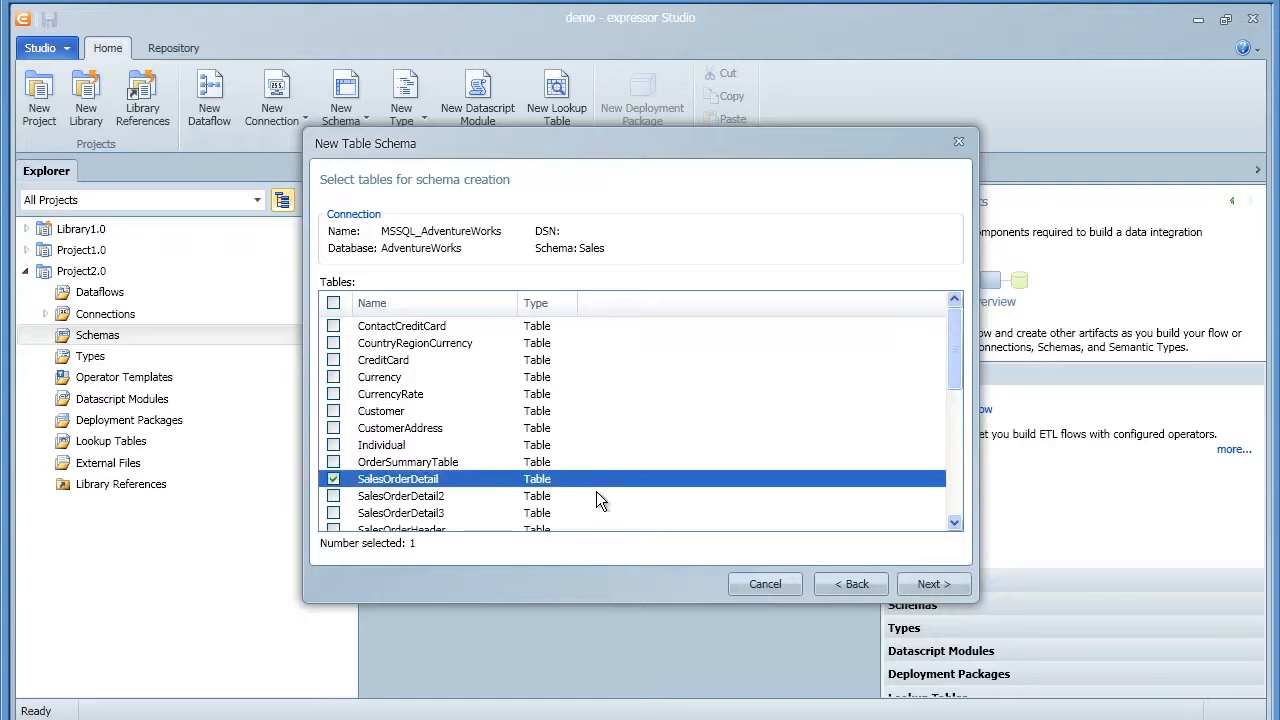
click(934, 586)
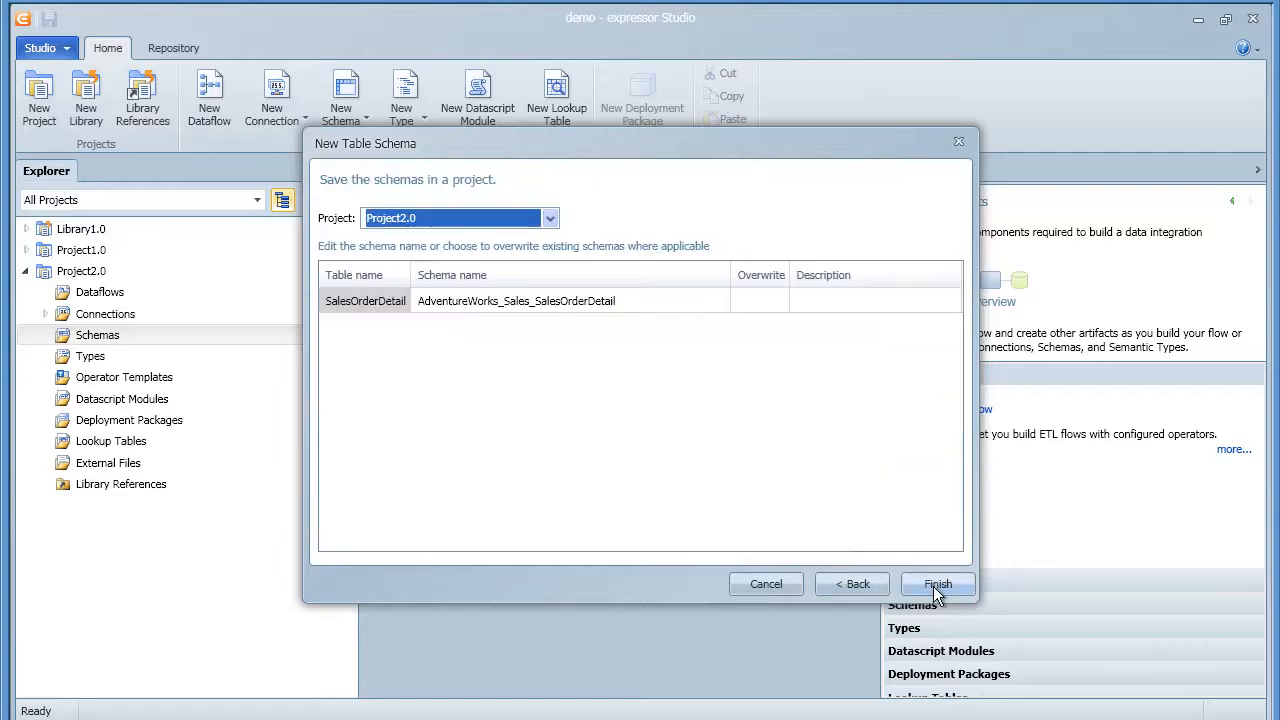
click(937, 594)
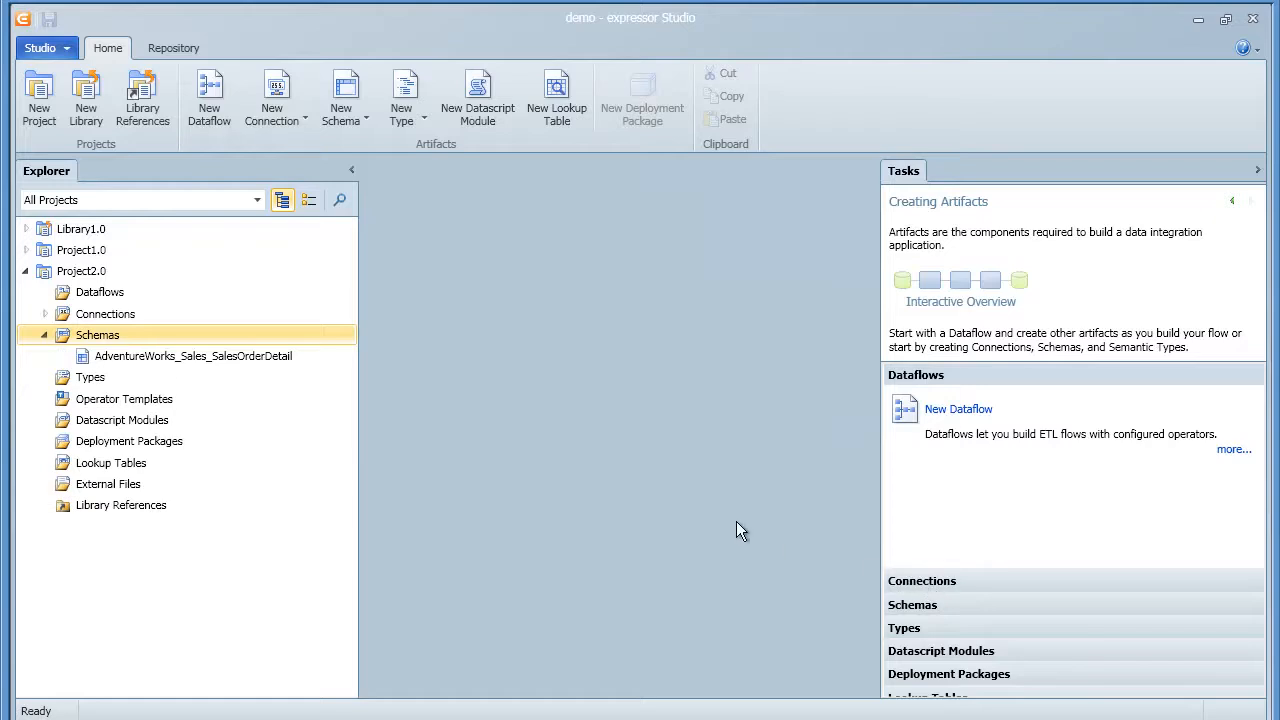
Open the AdventureWorks_Sales_SalesOrderDetail schema and inspect the LineTotal and SalesOrderID mappings
click(251, 359)
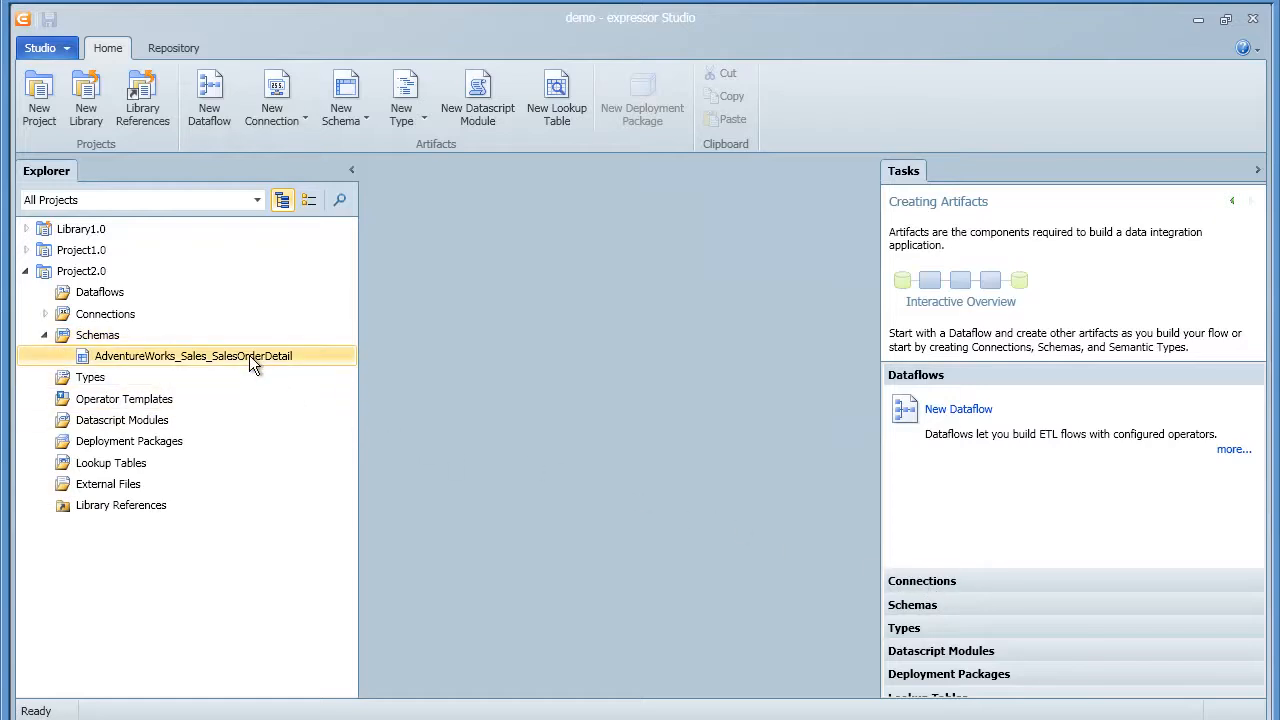
right_click(251, 363)
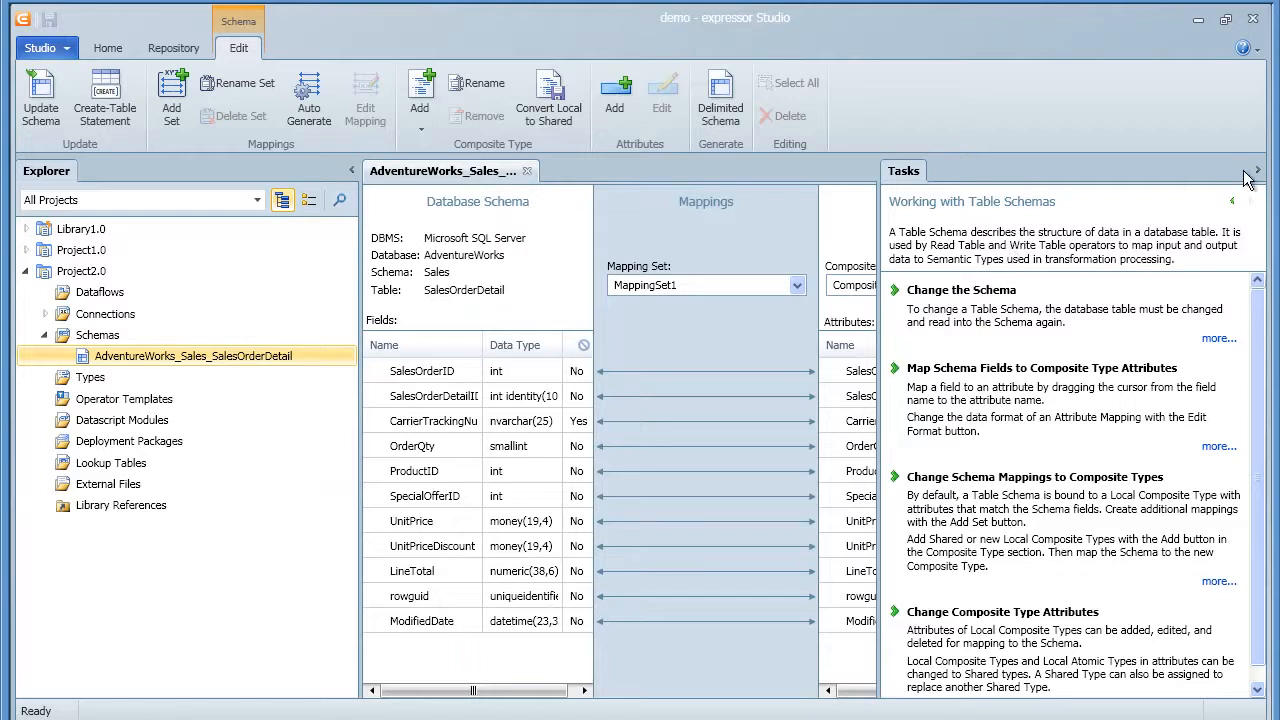
click(1259, 173)
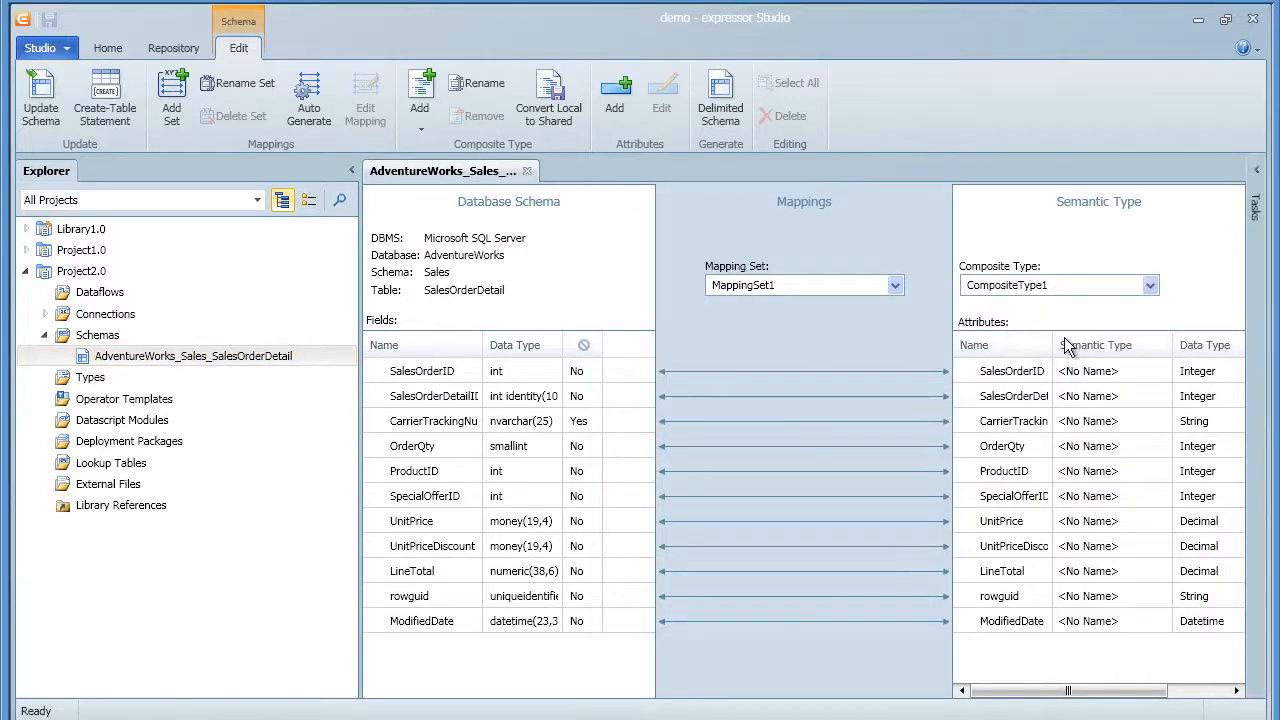
click(1010, 575)
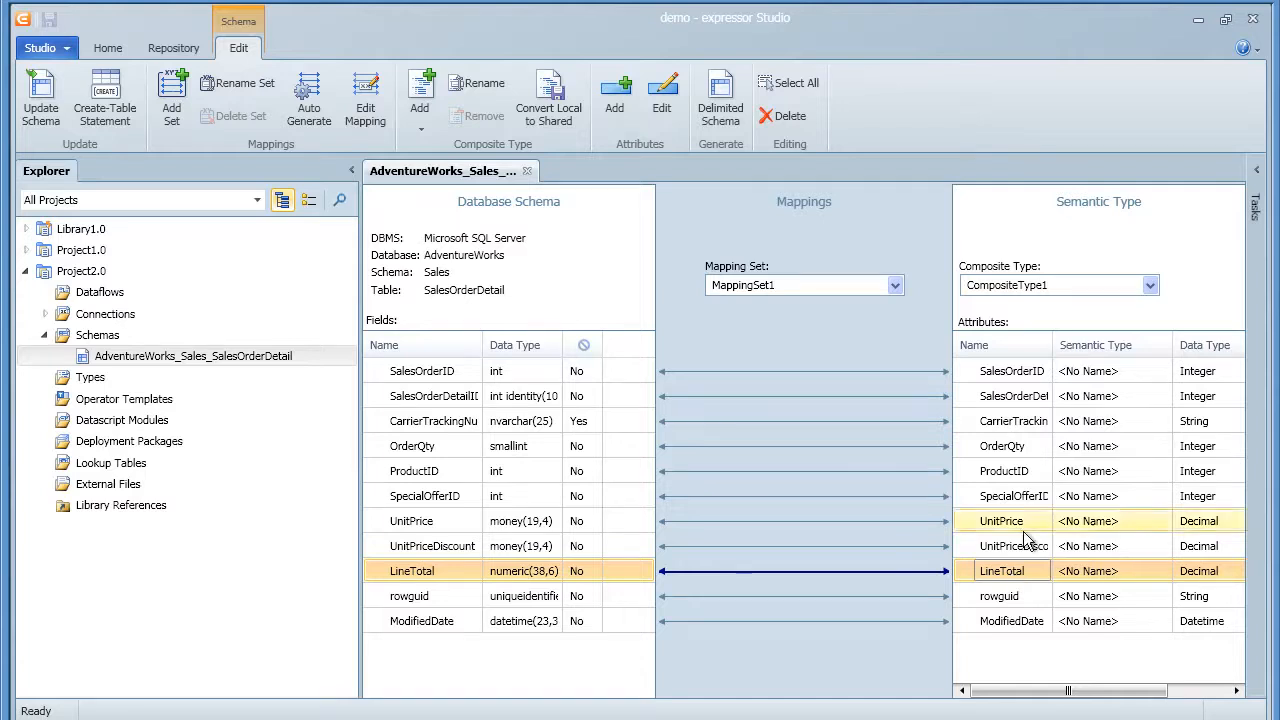
drag(1053, 355, 1067, 355)
click(1047, 380)
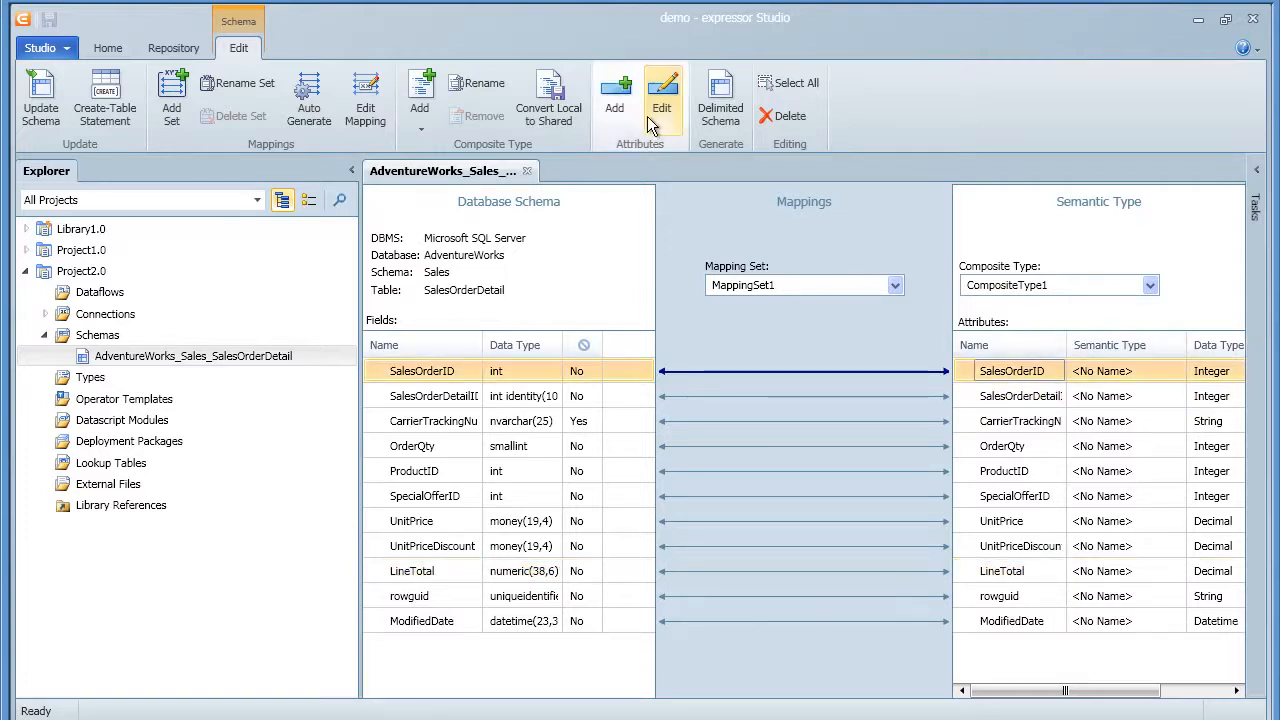
Create a new local composite type named LineTotal and use it for the schema
click(421, 125)
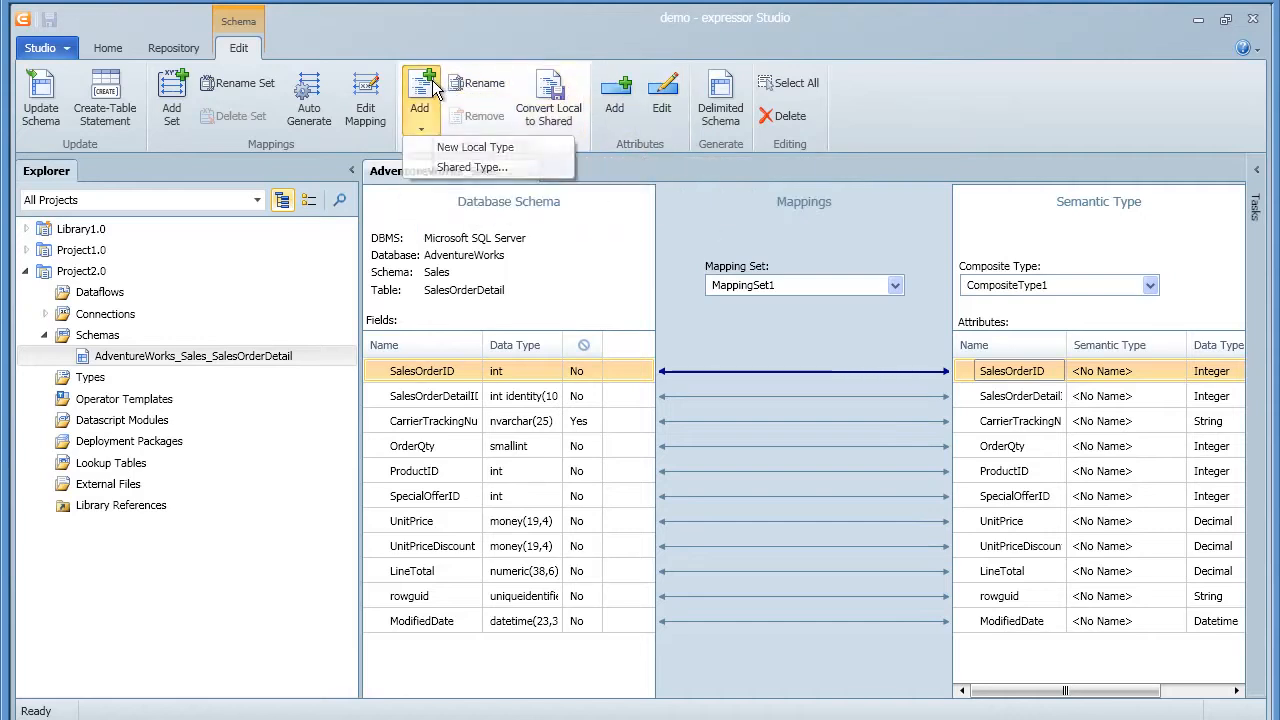
click(452, 146)
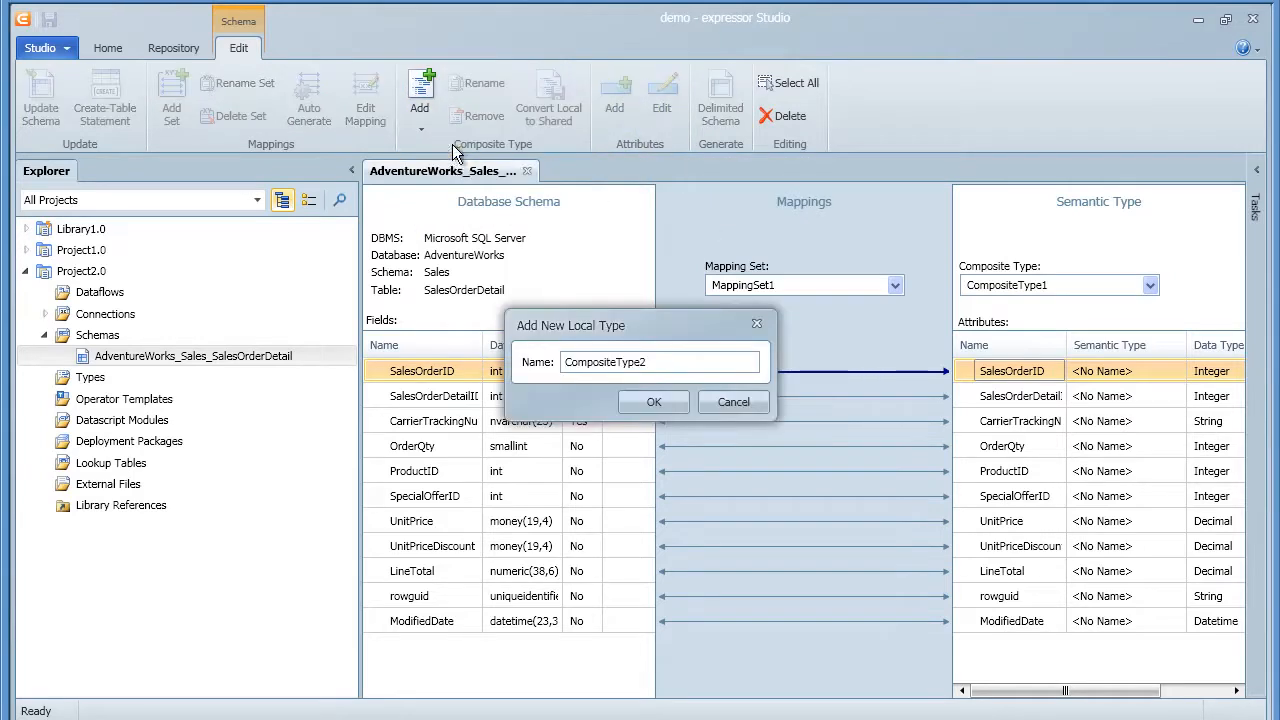
double_click(670, 362)
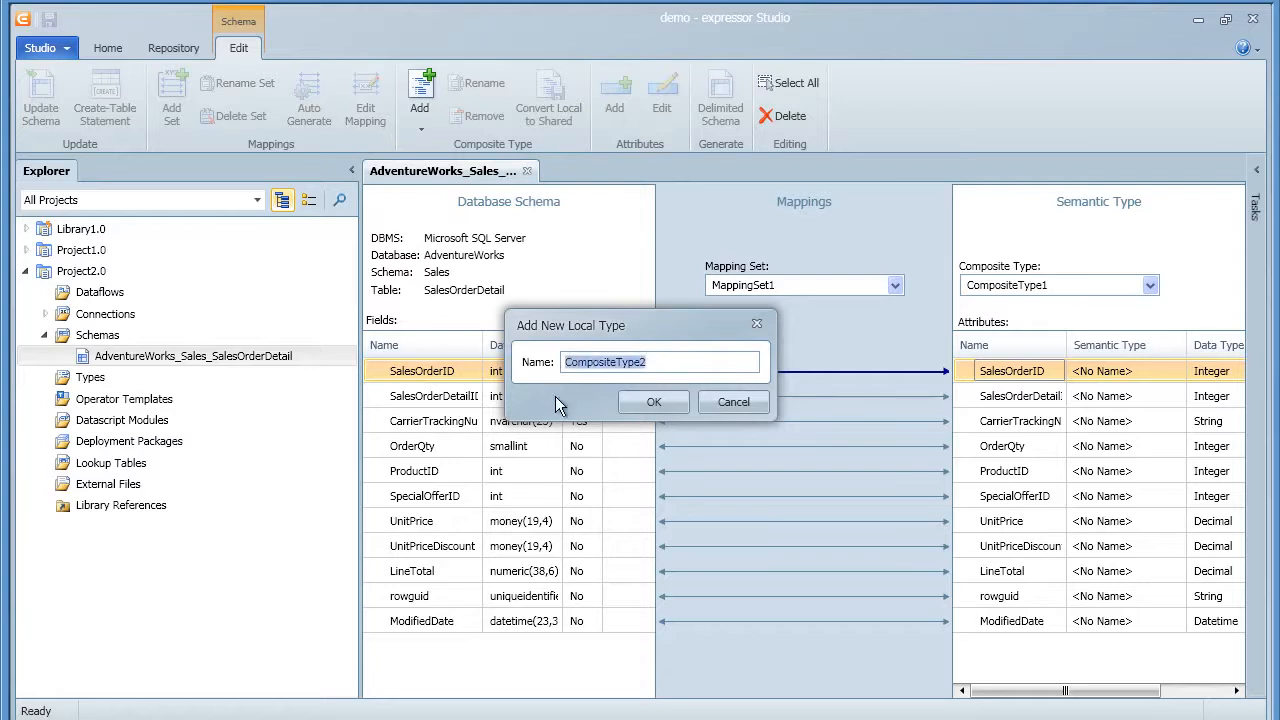
text(LineTotal)
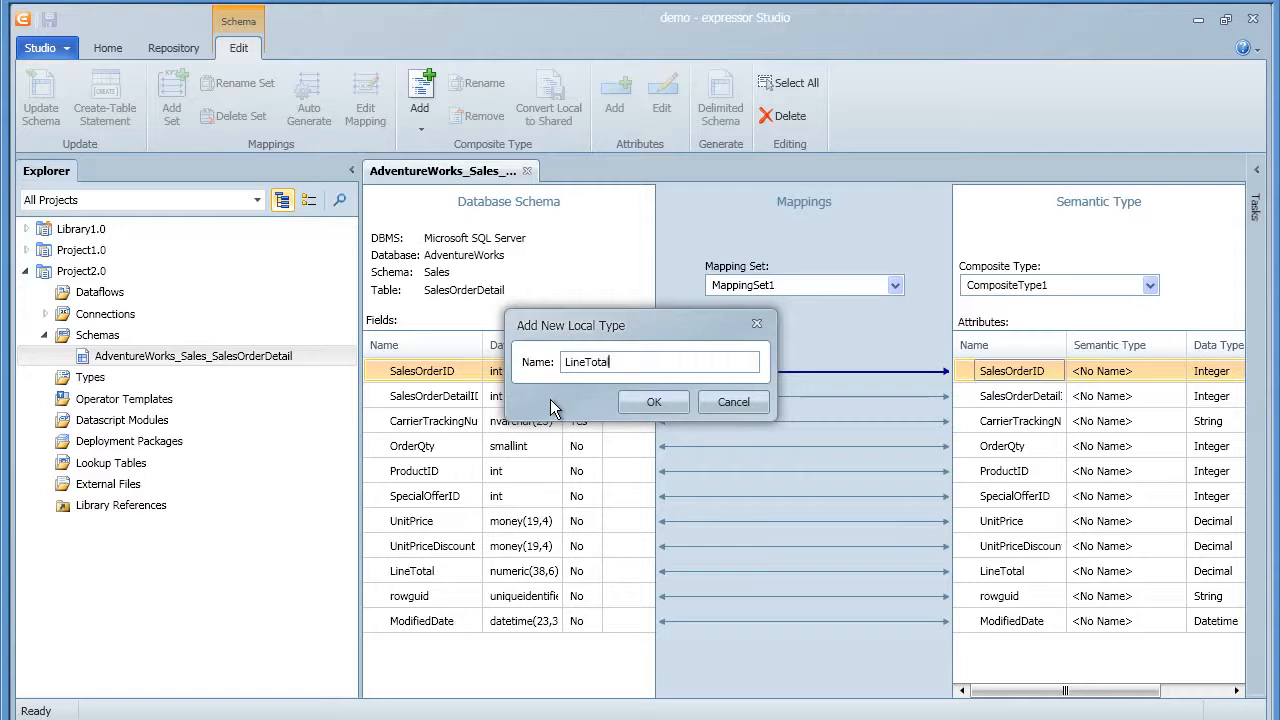
click(643, 400)
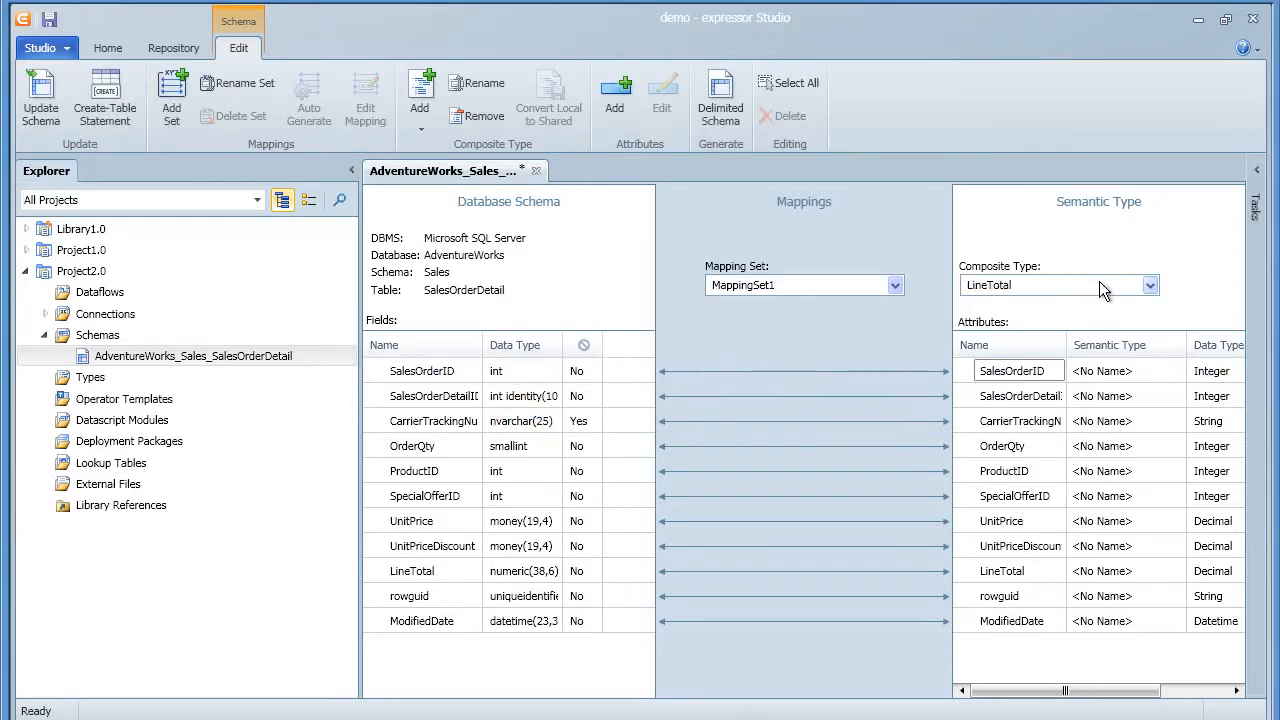
click(1150, 287)
click(1150, 287)
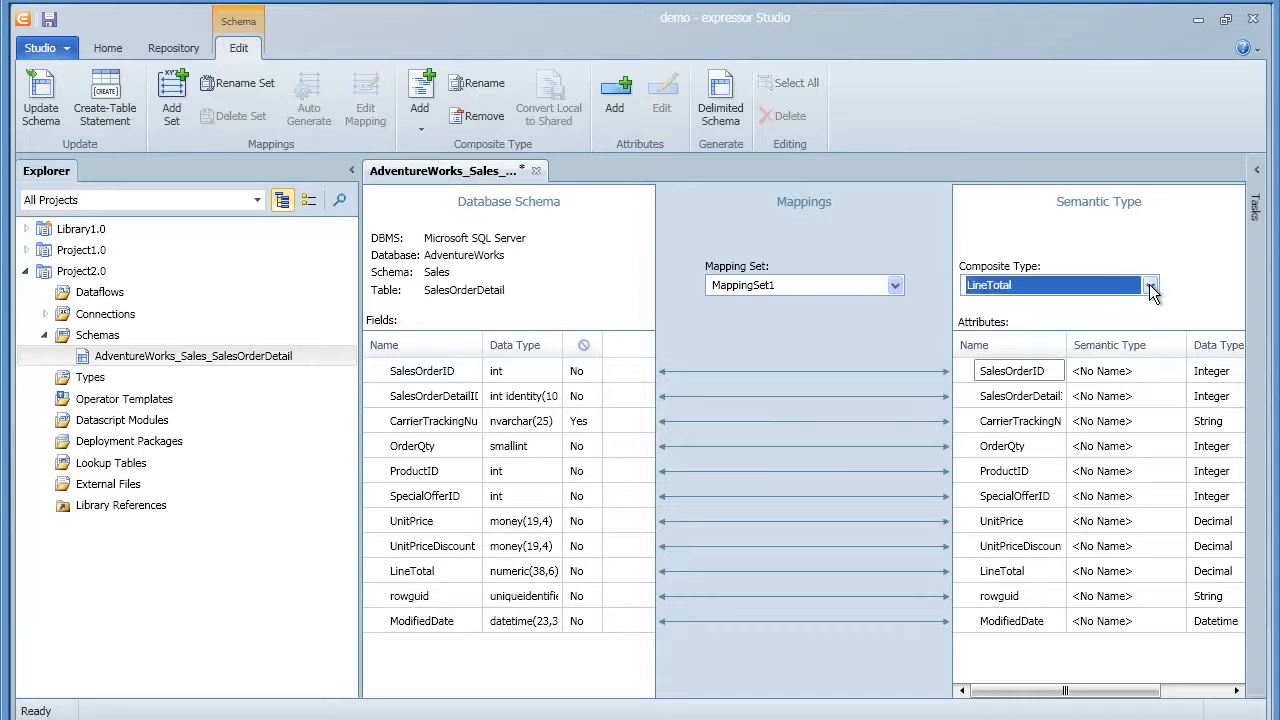
Delete the nine attributes other than SalesOrderID and LineTotal, then save and close the schema
click(1032, 398)
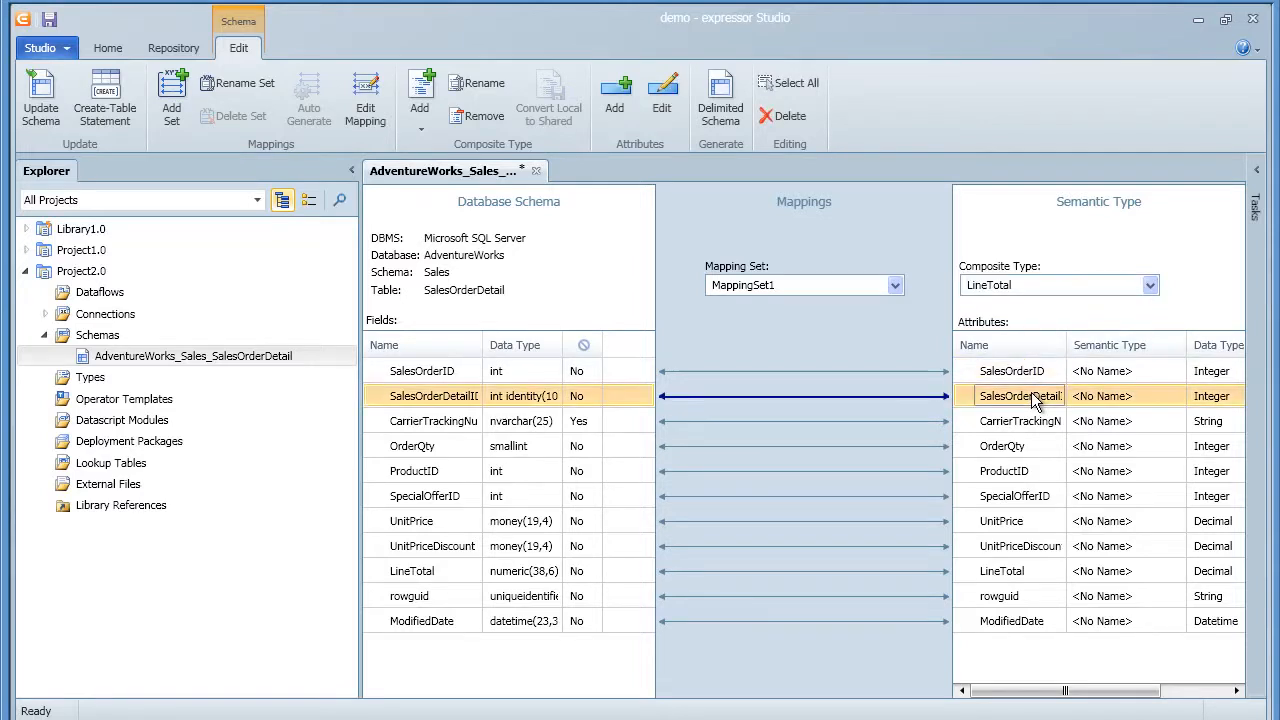
shift+click(1023, 548)
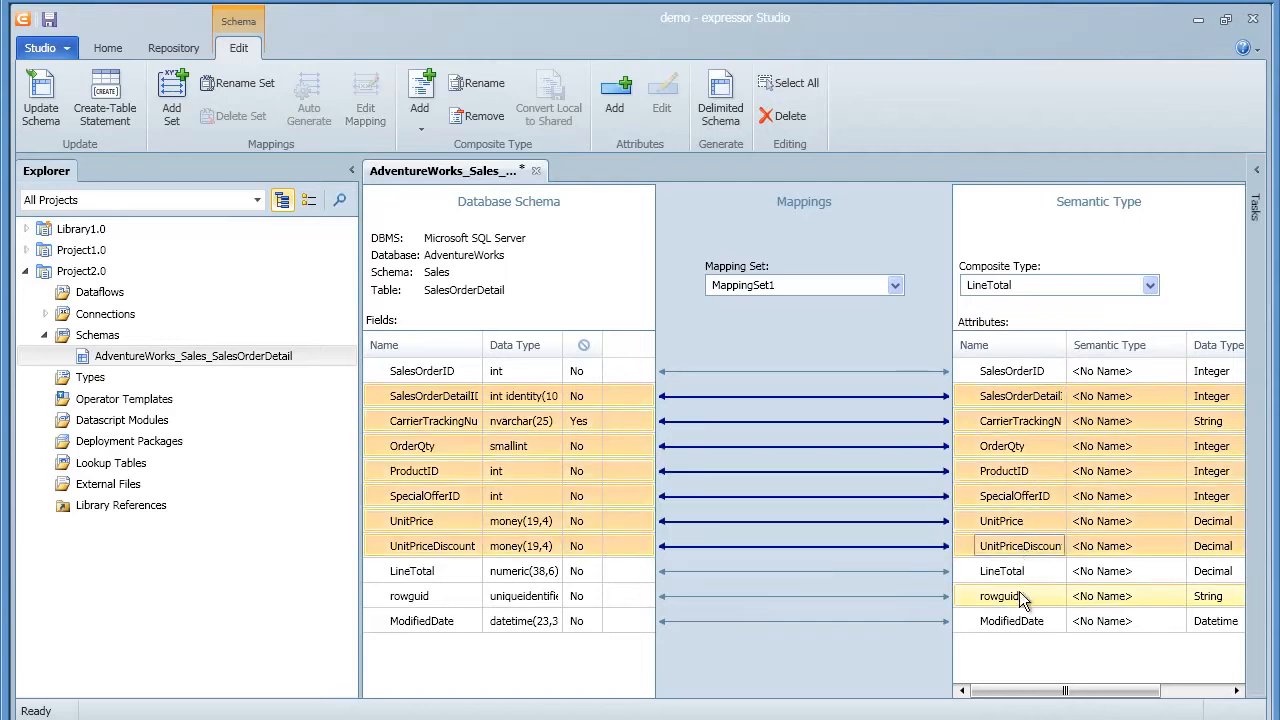
ctrl+click(1018, 598)
ctrl+click(1015, 621)
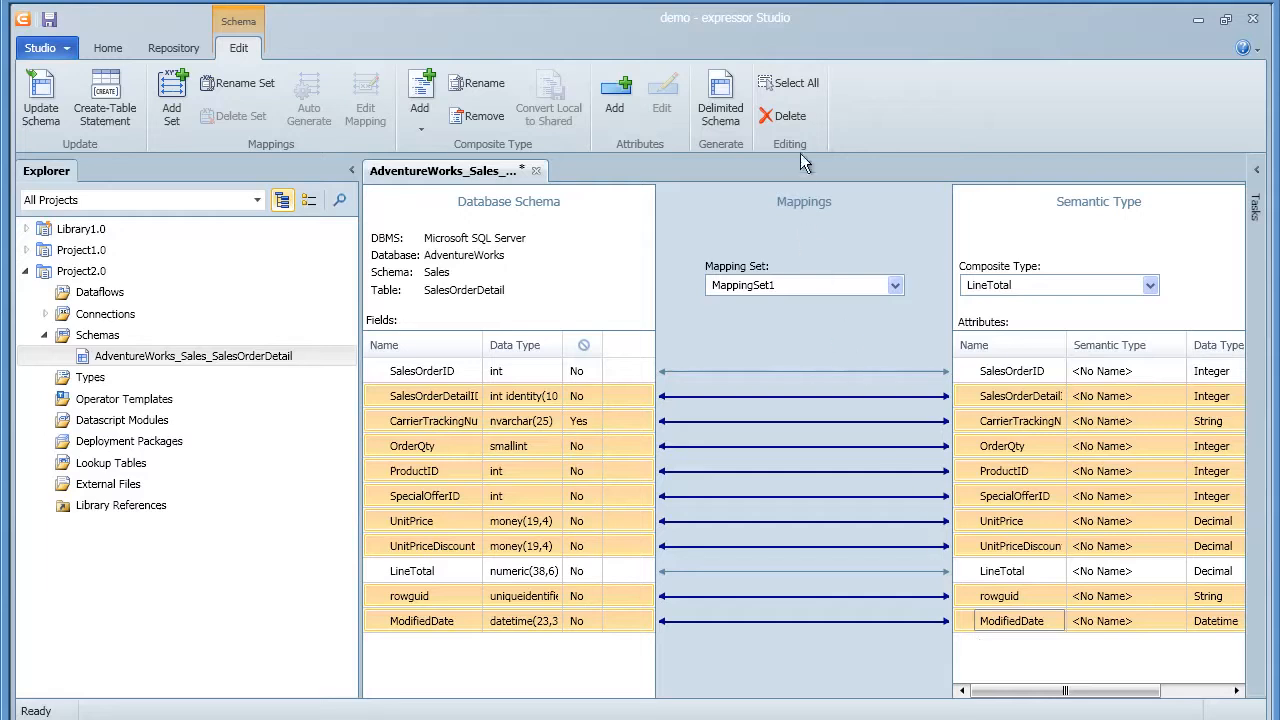
click(796, 117)
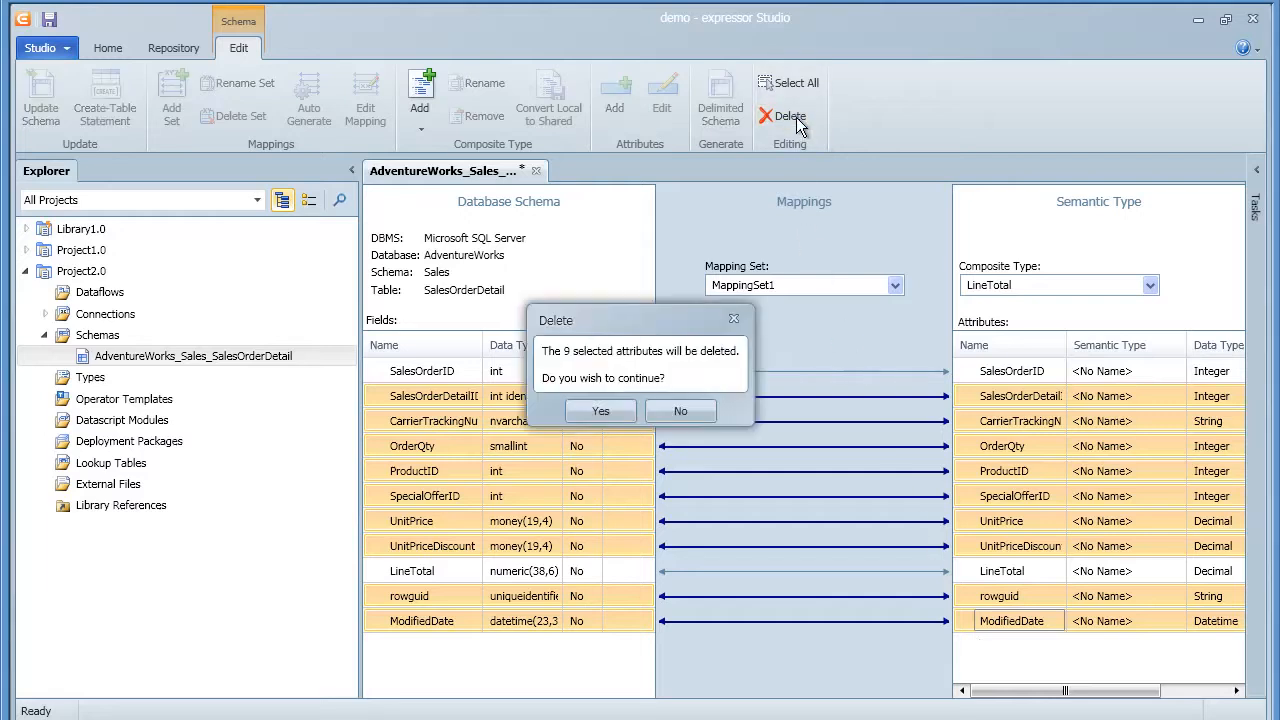
click(618, 403)
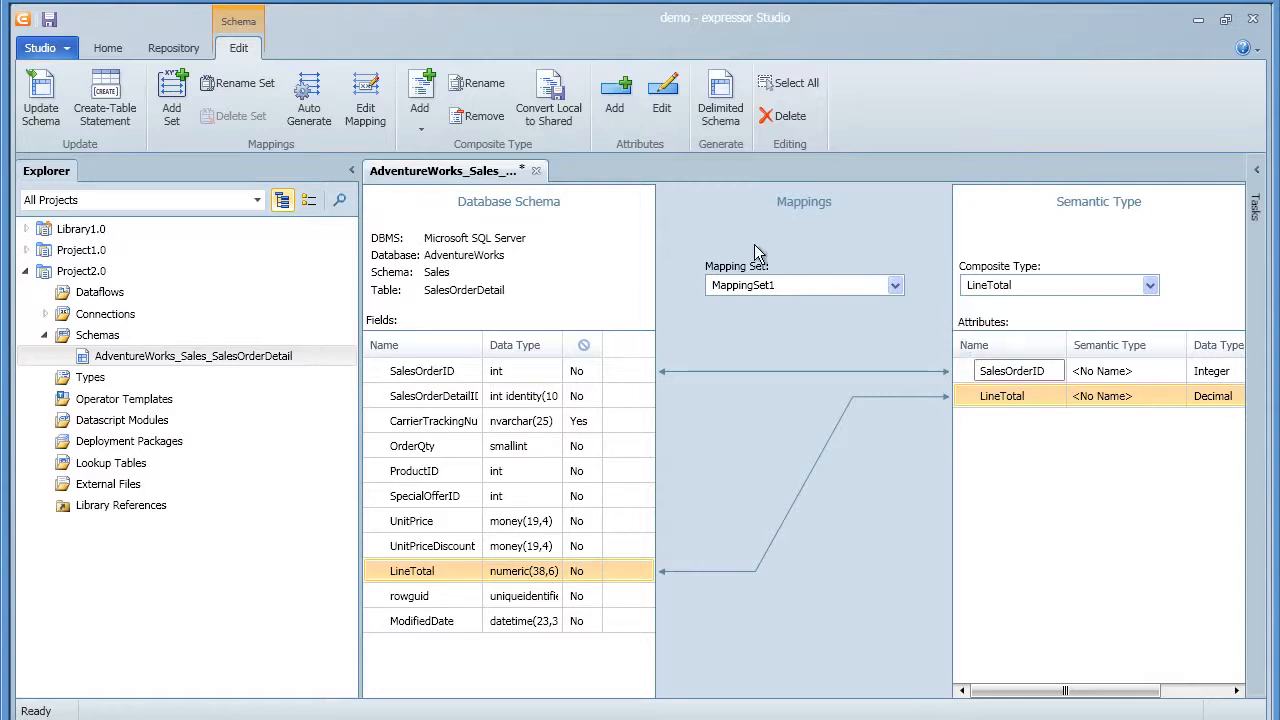
click(536, 171)
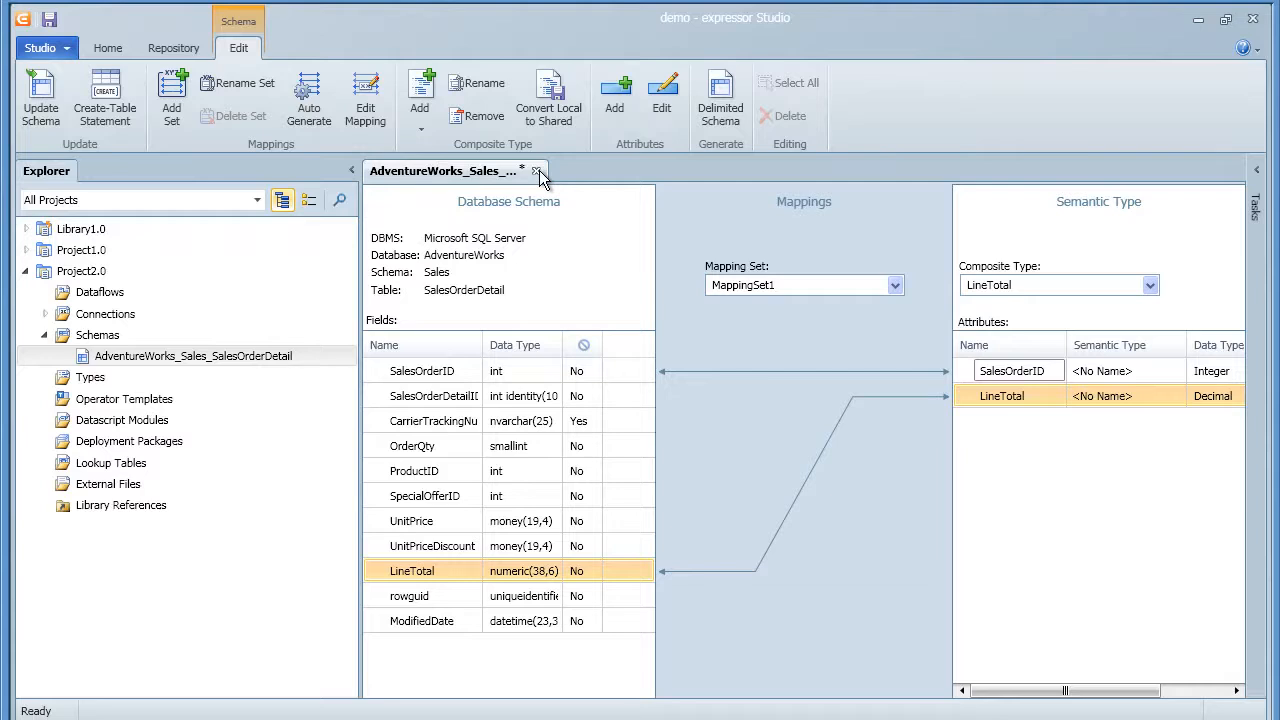
click(588, 397)
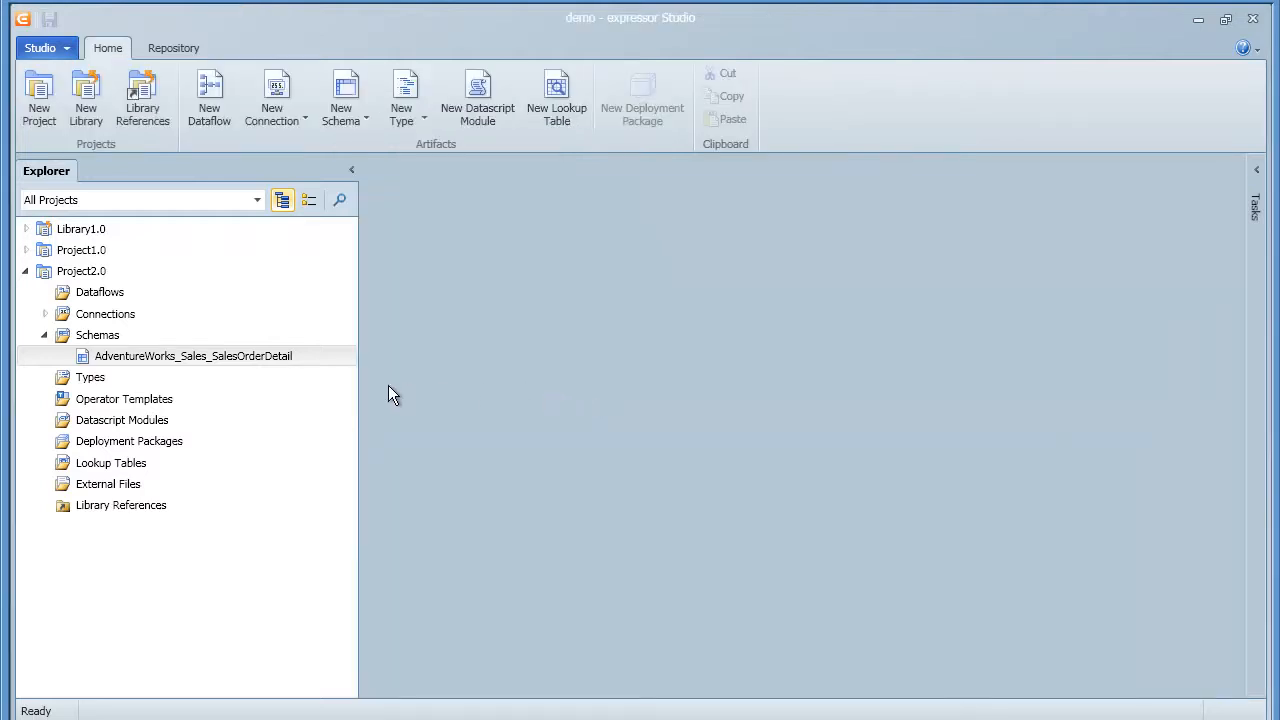
Start a SQL query schema on MSSQL_AdventureWorks and paste in the prepared query
click(110, 342)
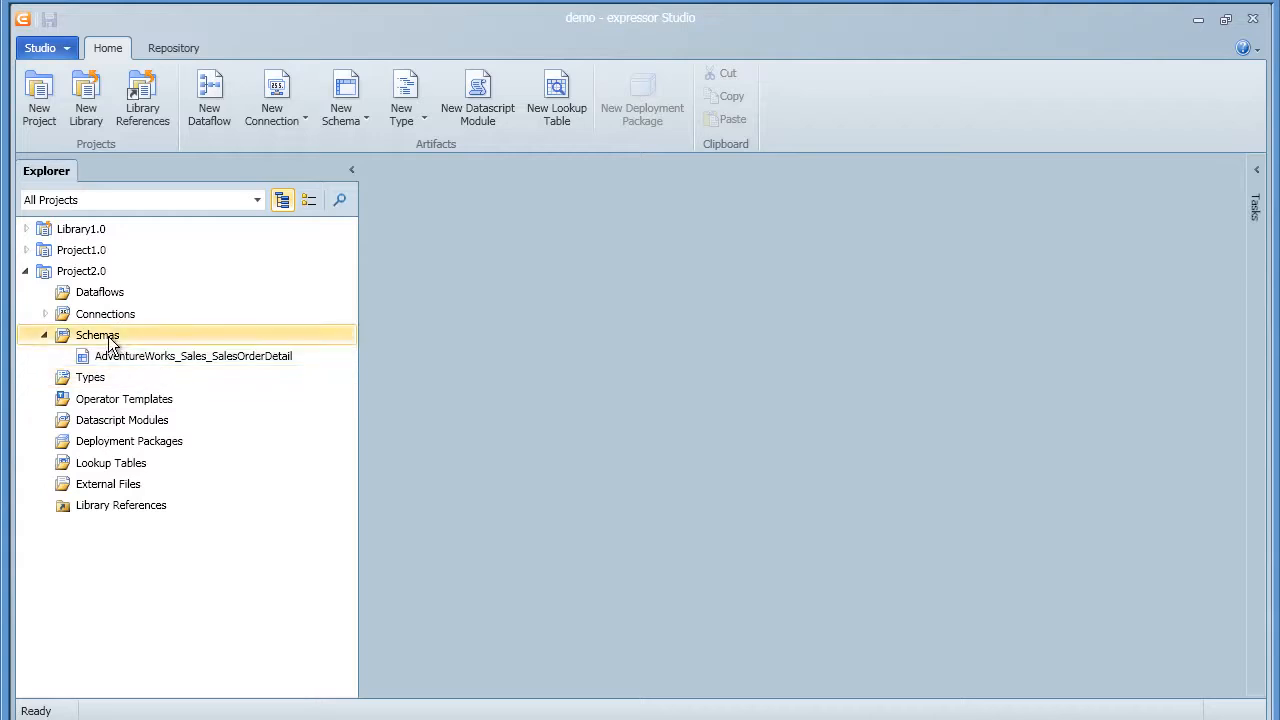
right_click(110, 342)
mouse_move(127, 349)
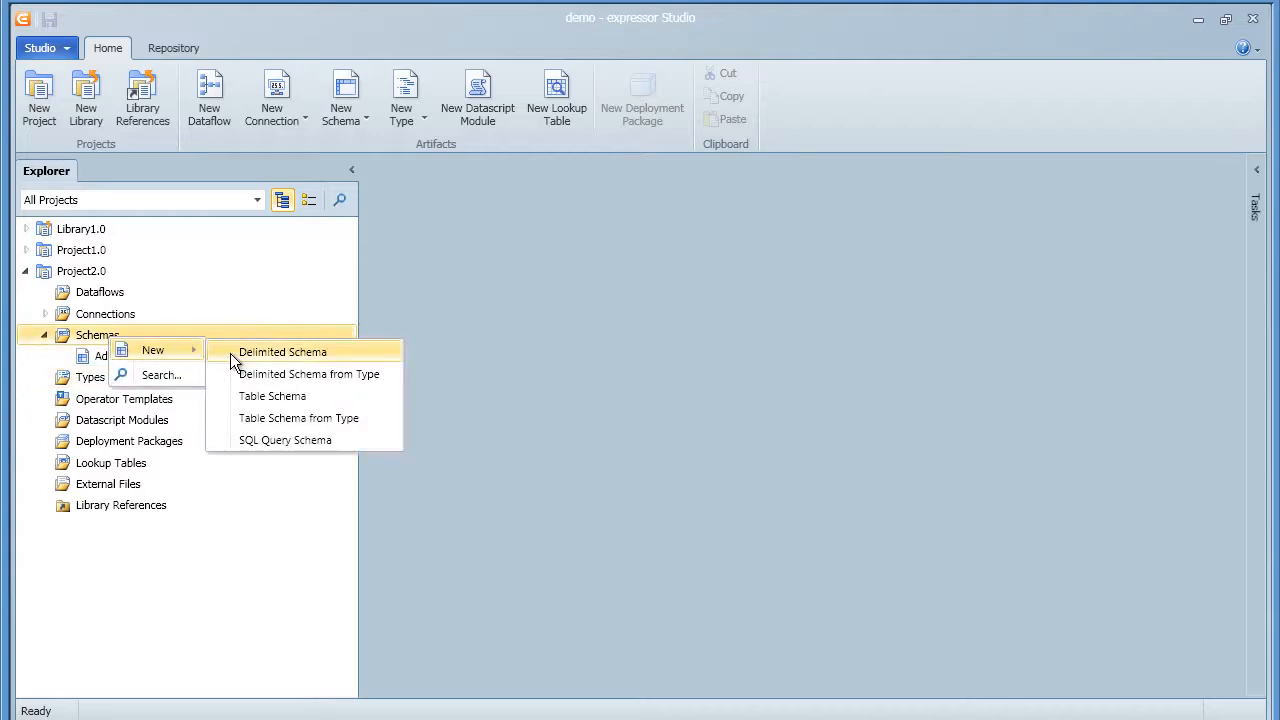
click(286, 440)
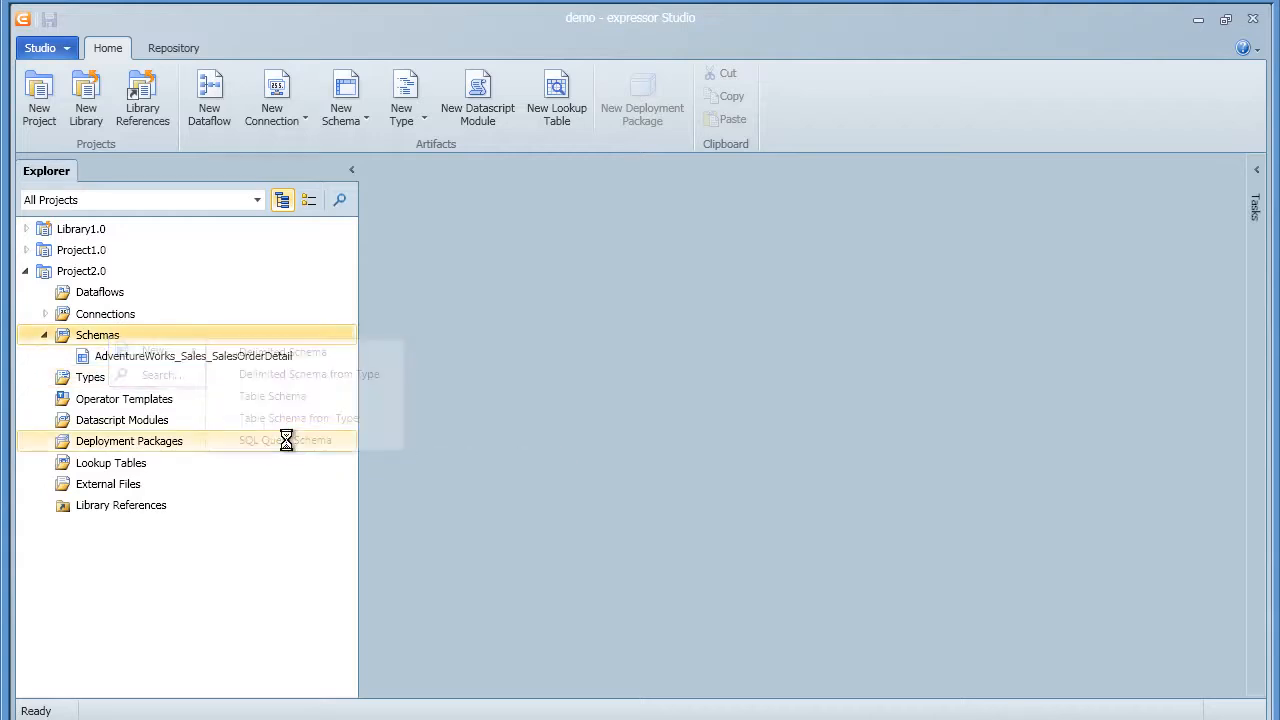
click(373, 268)
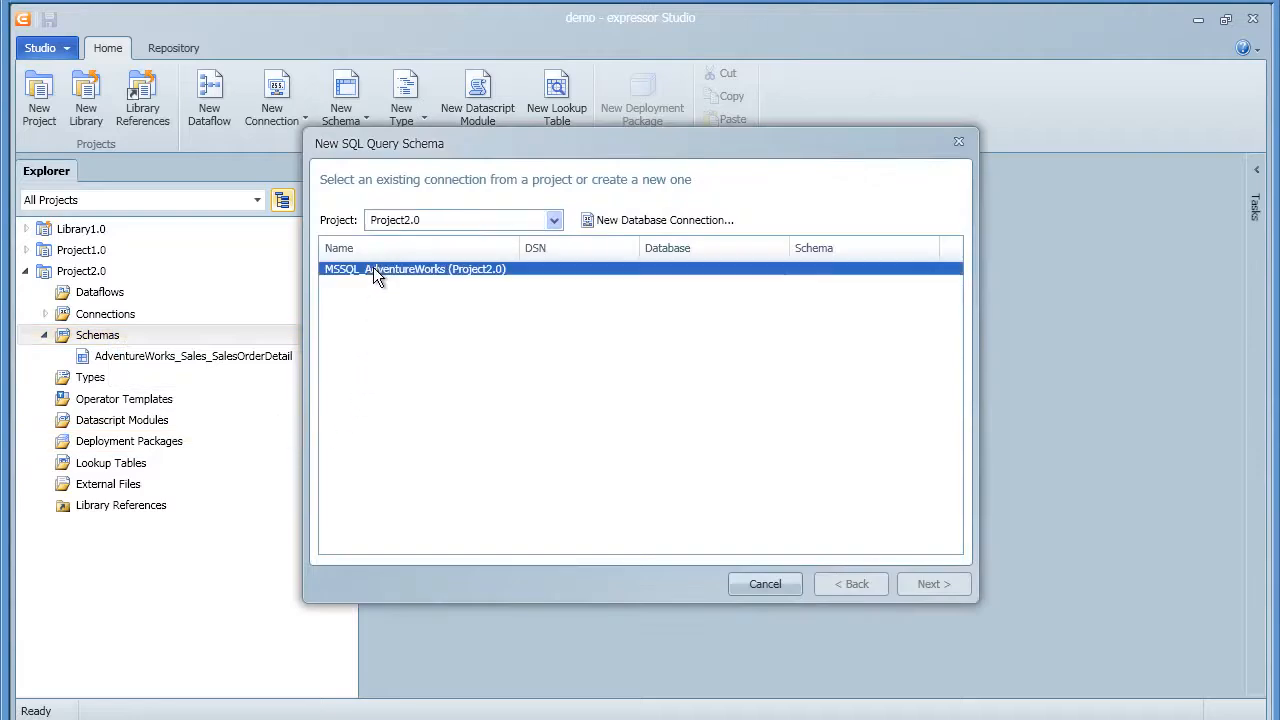
click(929, 581)
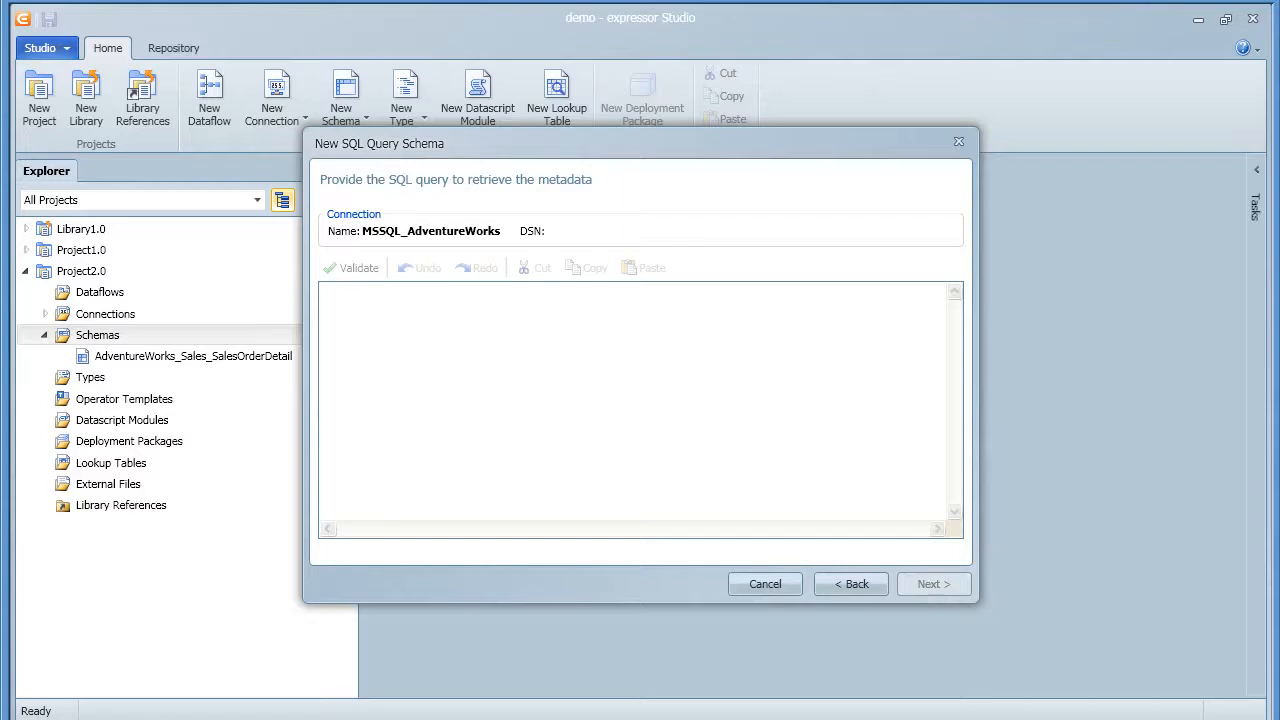
click(565, 496)
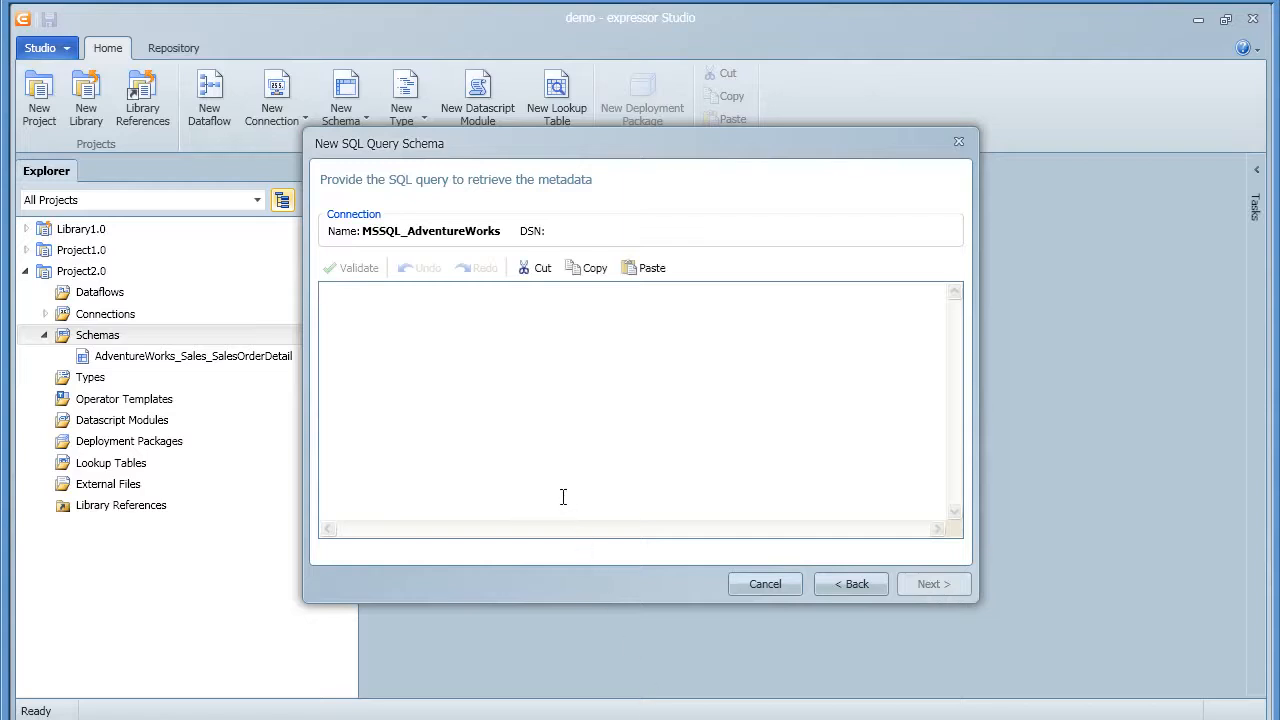
text(SELECT A.FirstName,A.LastName,B.SalesOrderID FROM AdventureWorks.Person.Contact A, AdventureWorks.Sales.SalesOrderHeader B WHERE A.ContactID=B.ContactID)
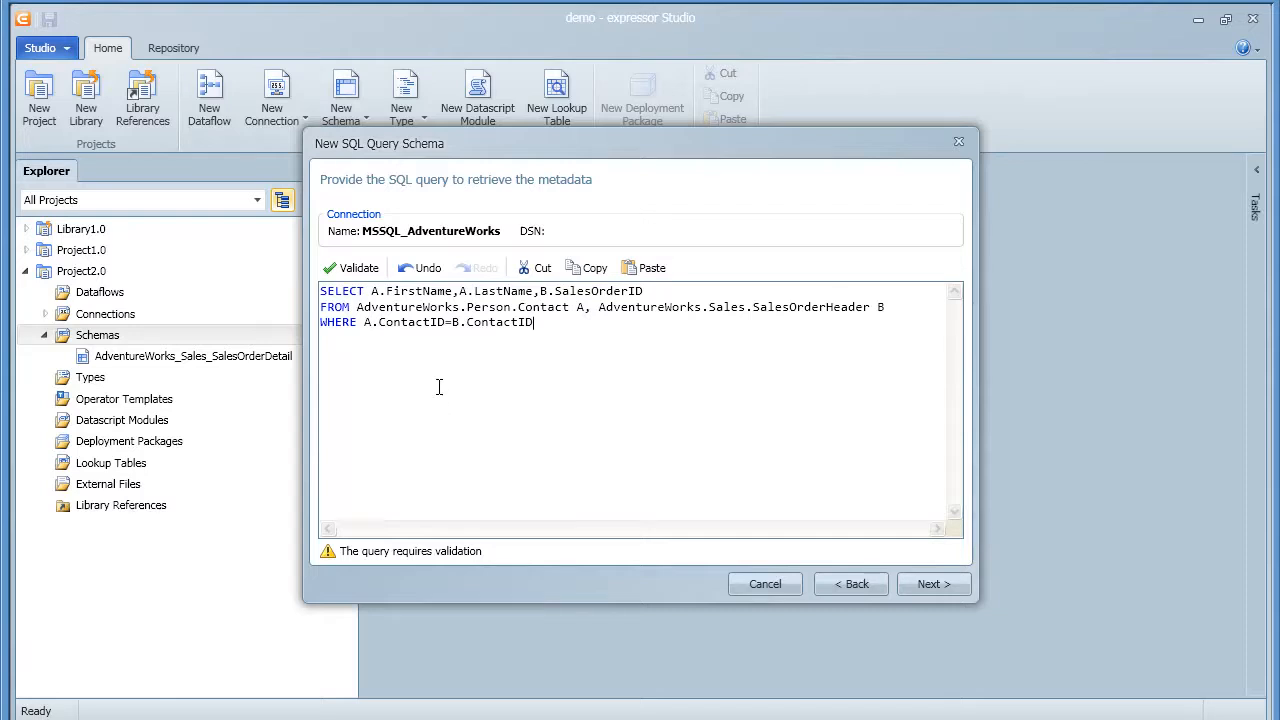
Validate the query and save the schema as SalesHeaderInfoSchema
click(359, 271)
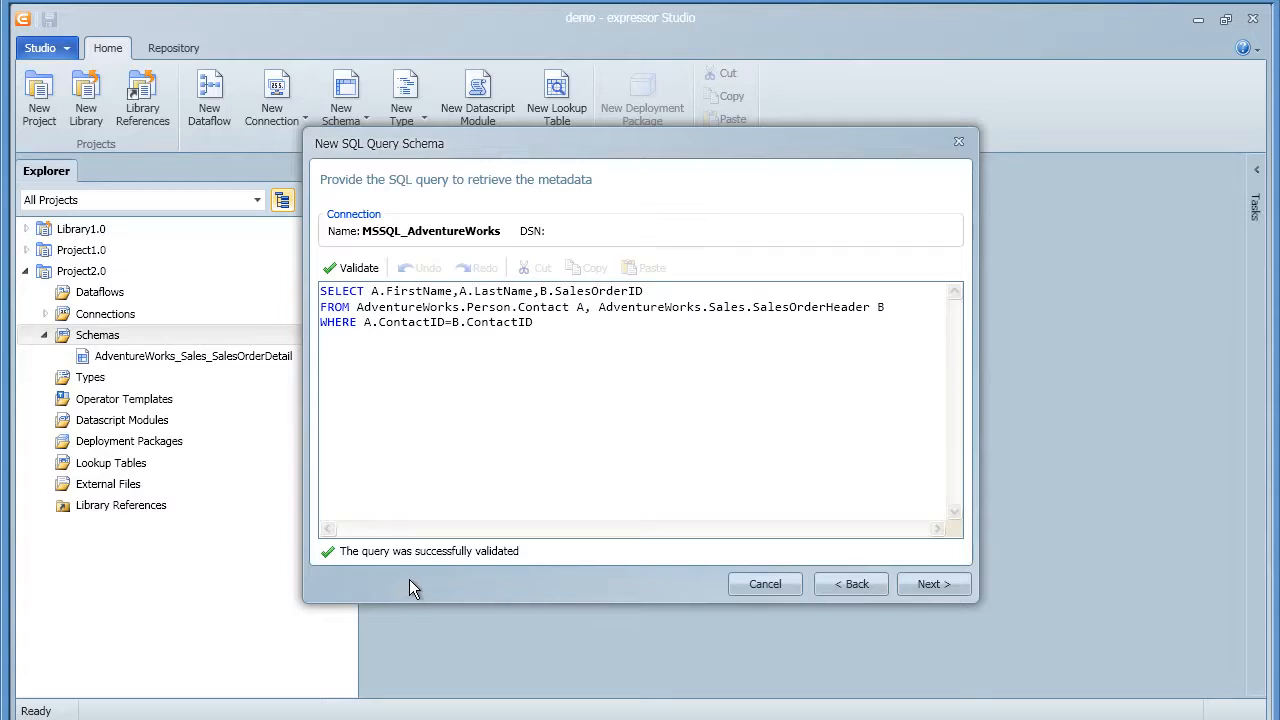
click(920, 586)
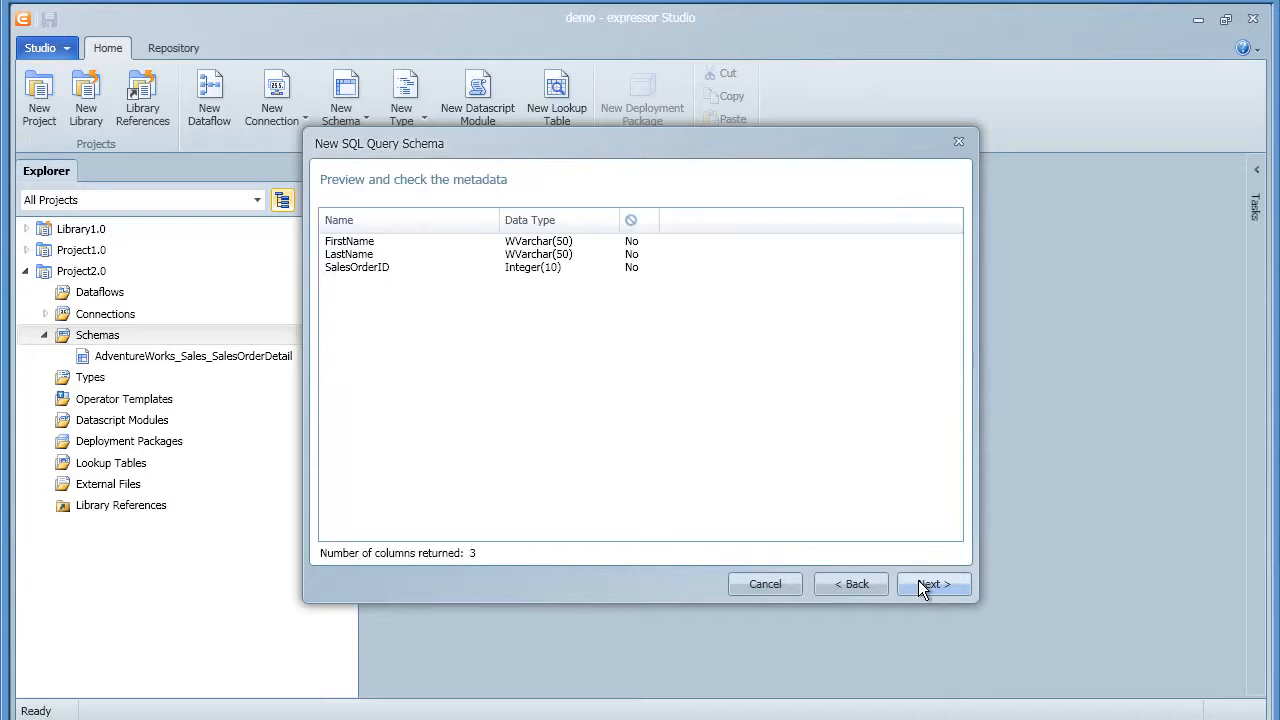
click(919, 584)
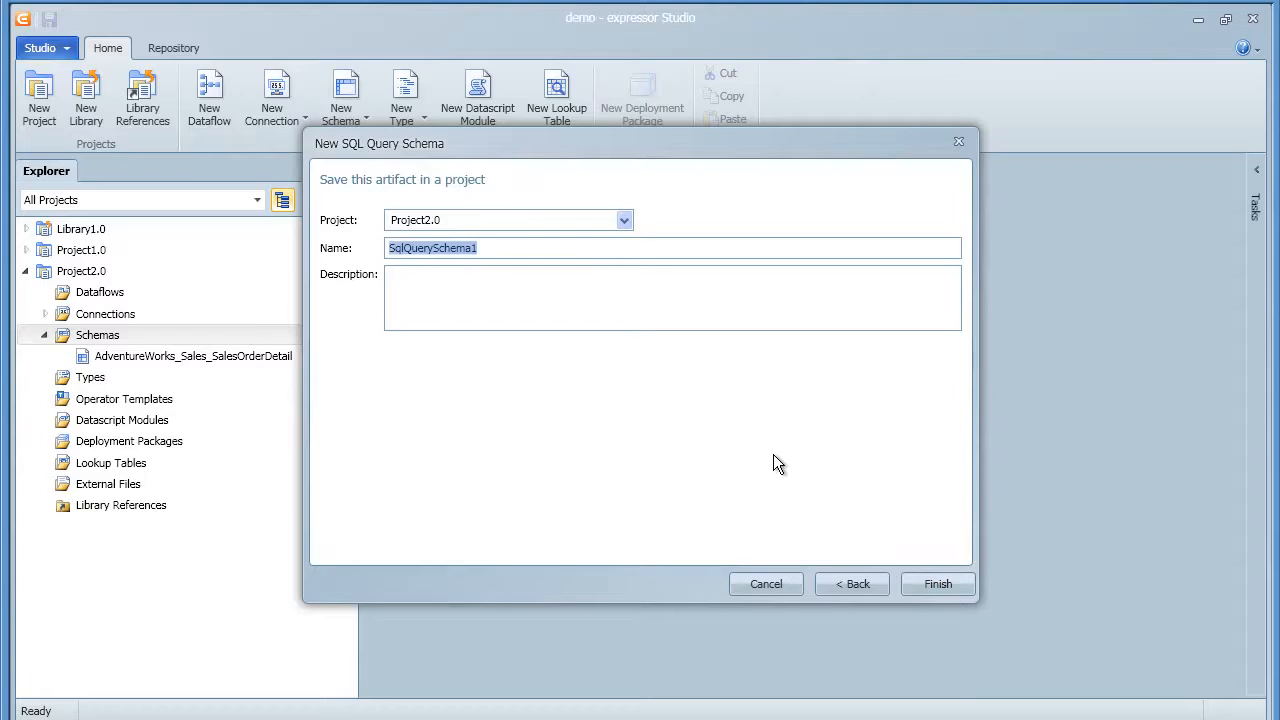
text(SalesHeaderInfoSchema)
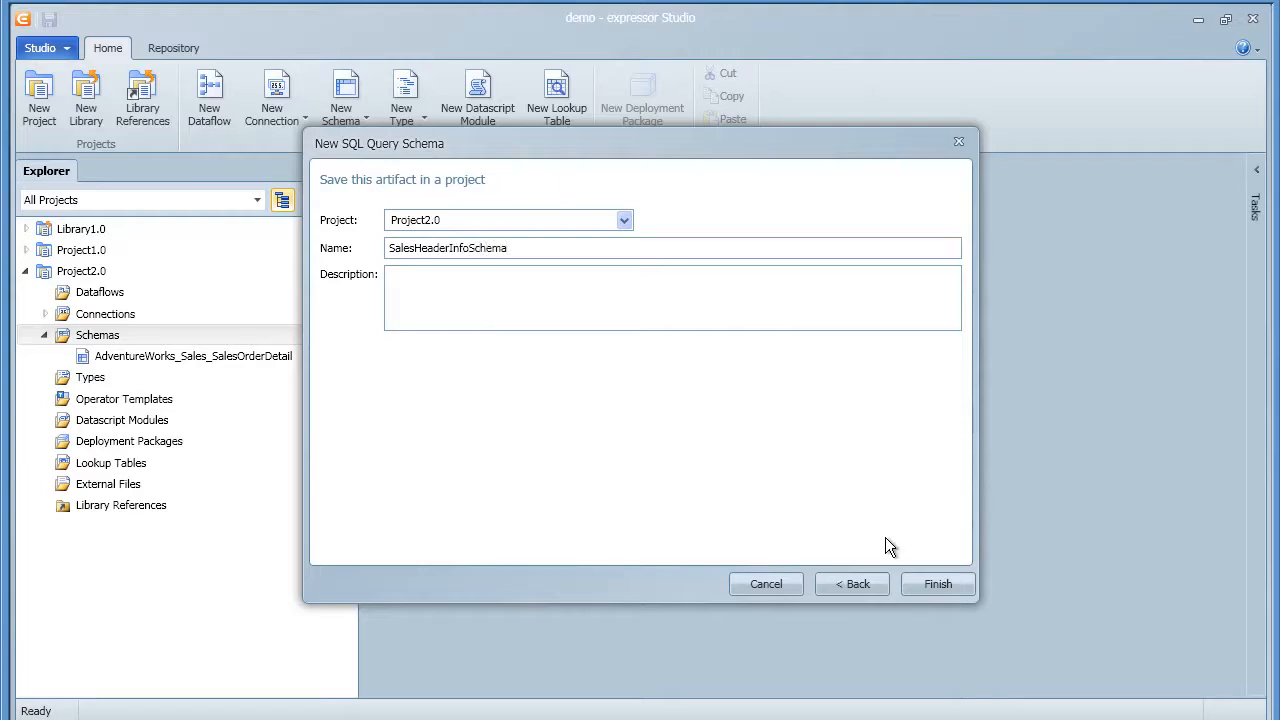
click(935, 584)
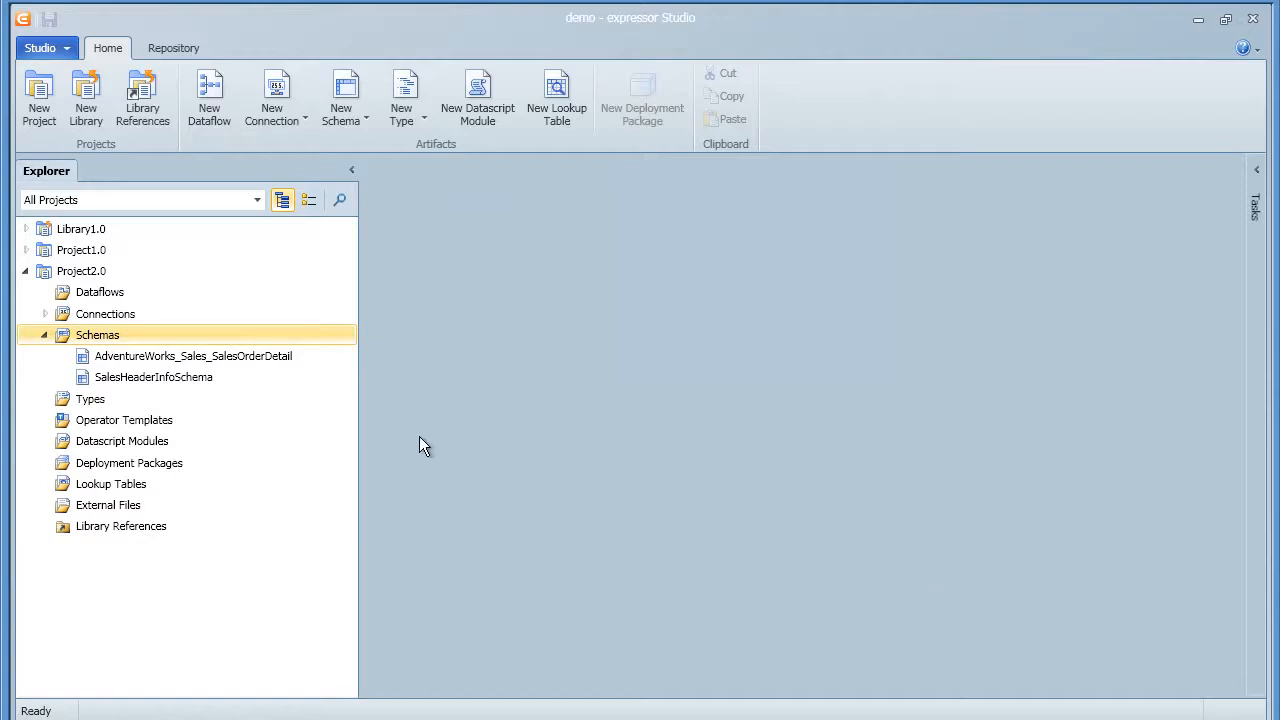
Create a new dataflow, Dataflow1, and place a Read Table step on its canvas
click(104, 300)
right_click(104, 300)
click(129, 305)
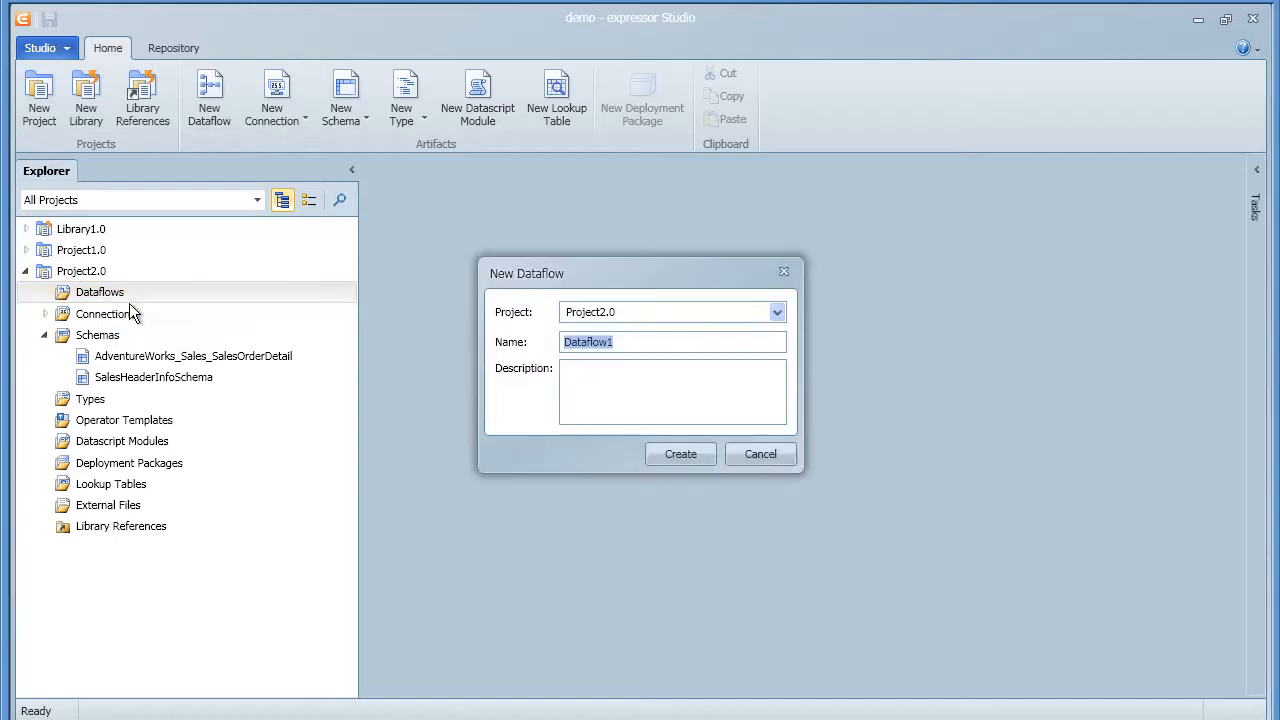
click(660, 454)
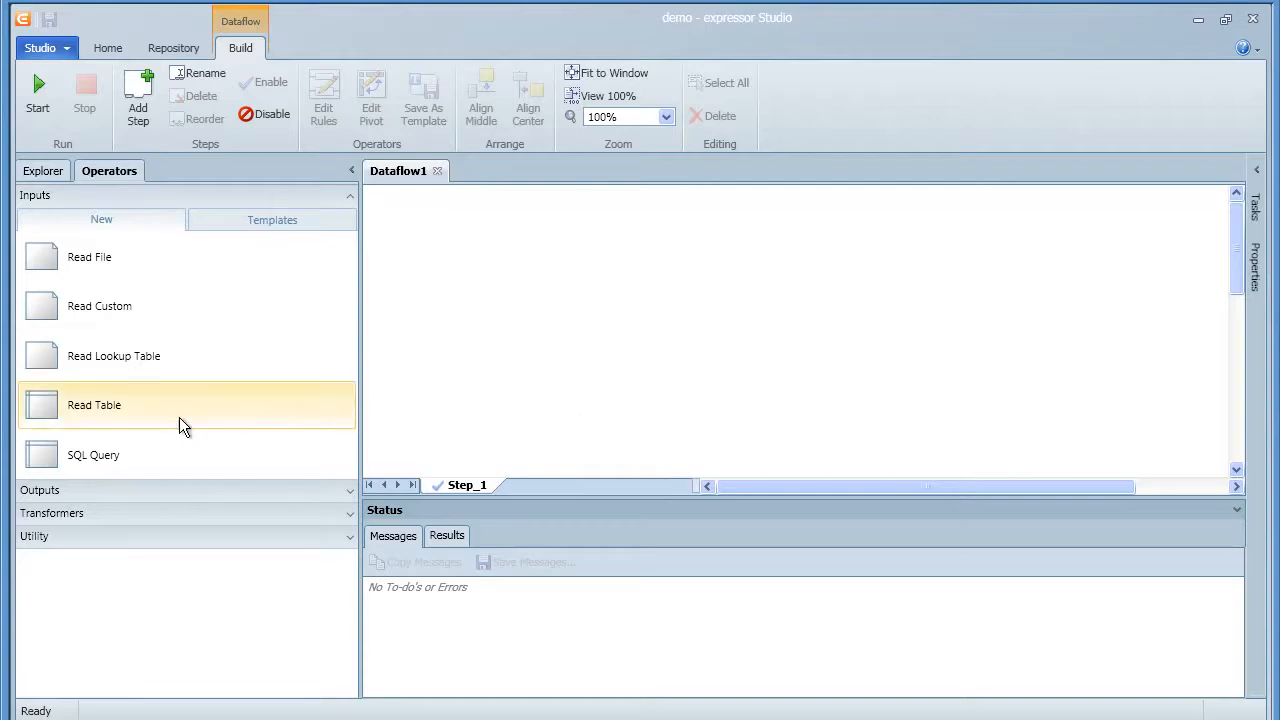
drag(45, 402, 488, 275)
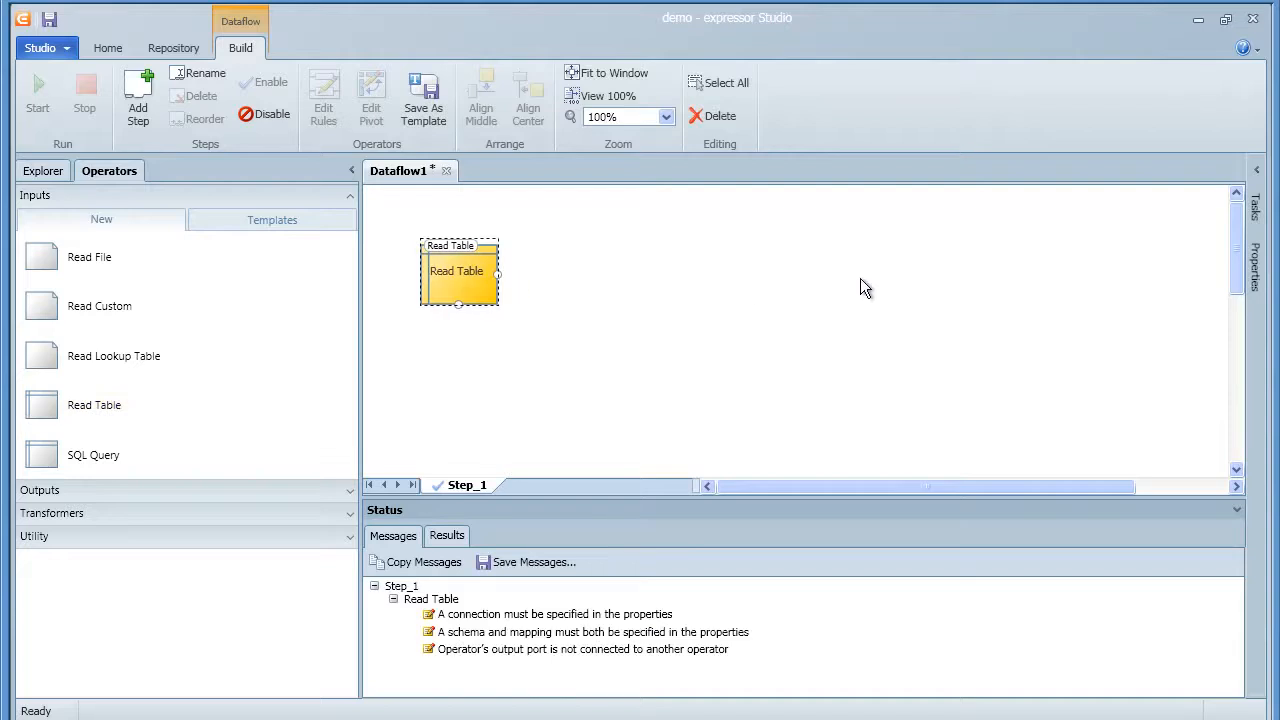
Set Read Table to the MSSQL_AdventureWorks connection, SalesOrderDetail schema and LineTotal type
click(1257, 170)
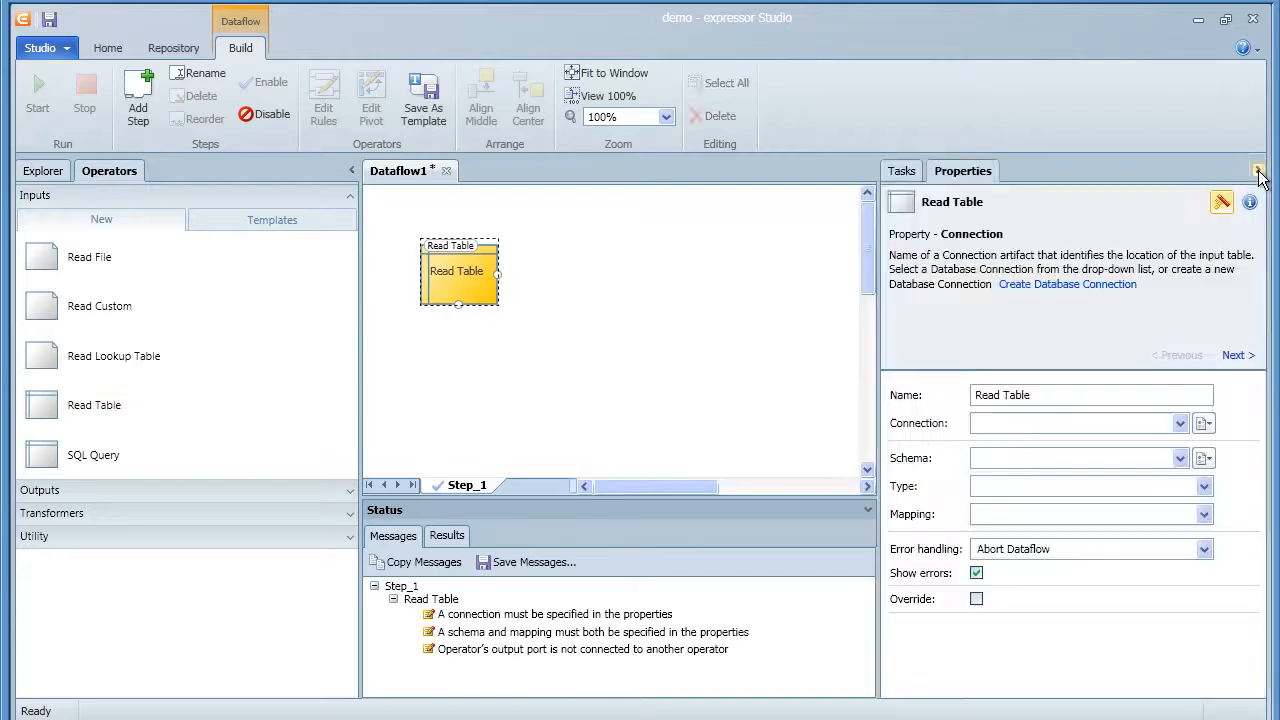
click(1180, 423)
click(1160, 441)
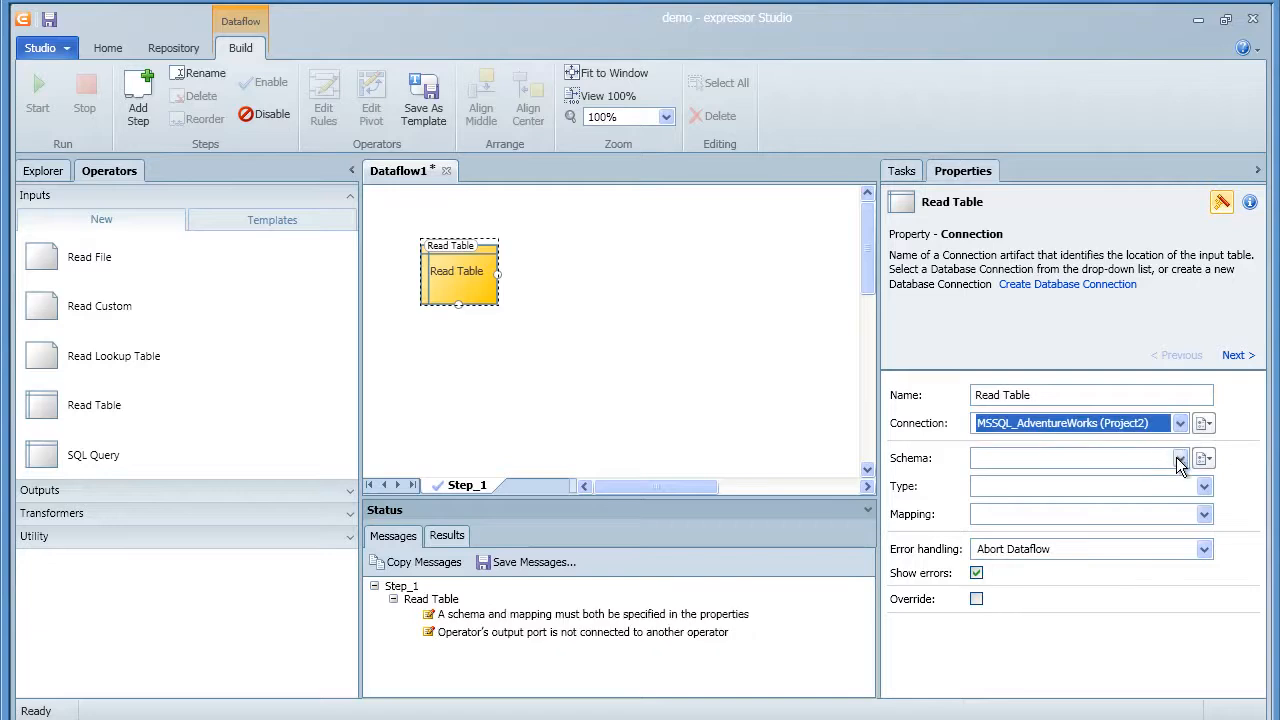
click(1180, 458)
click(1157, 479)
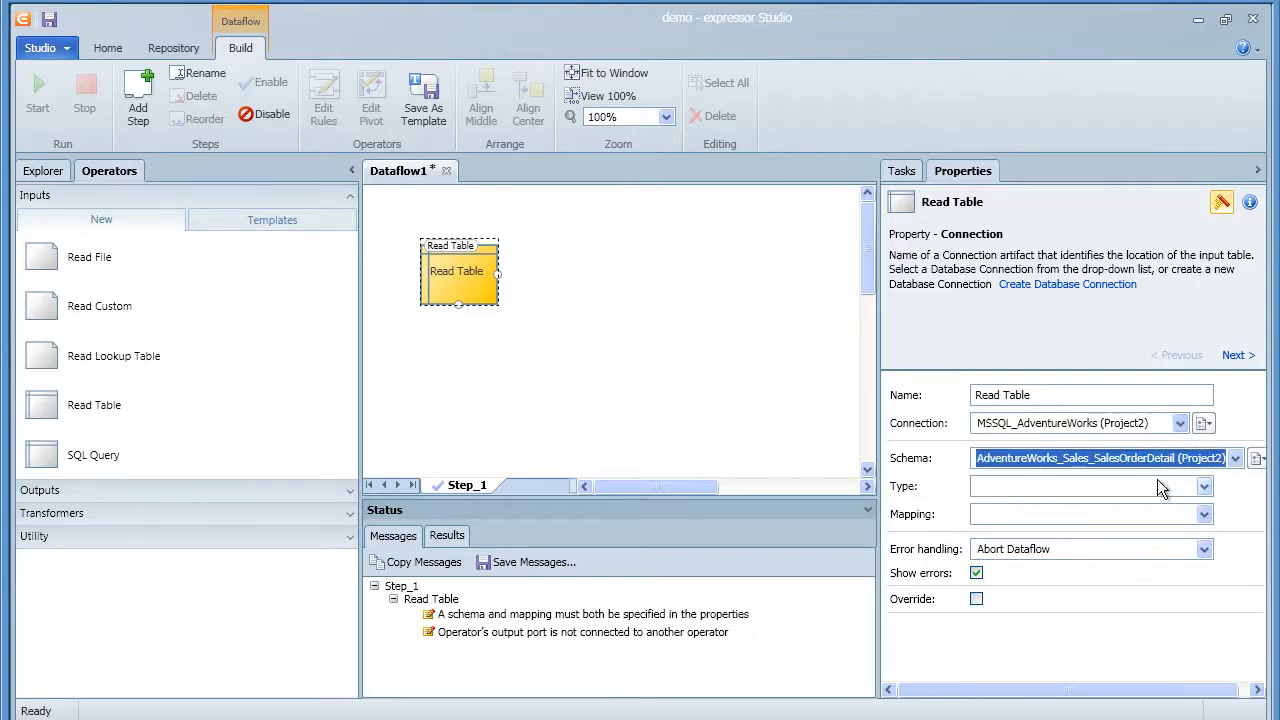
click(1203, 486)
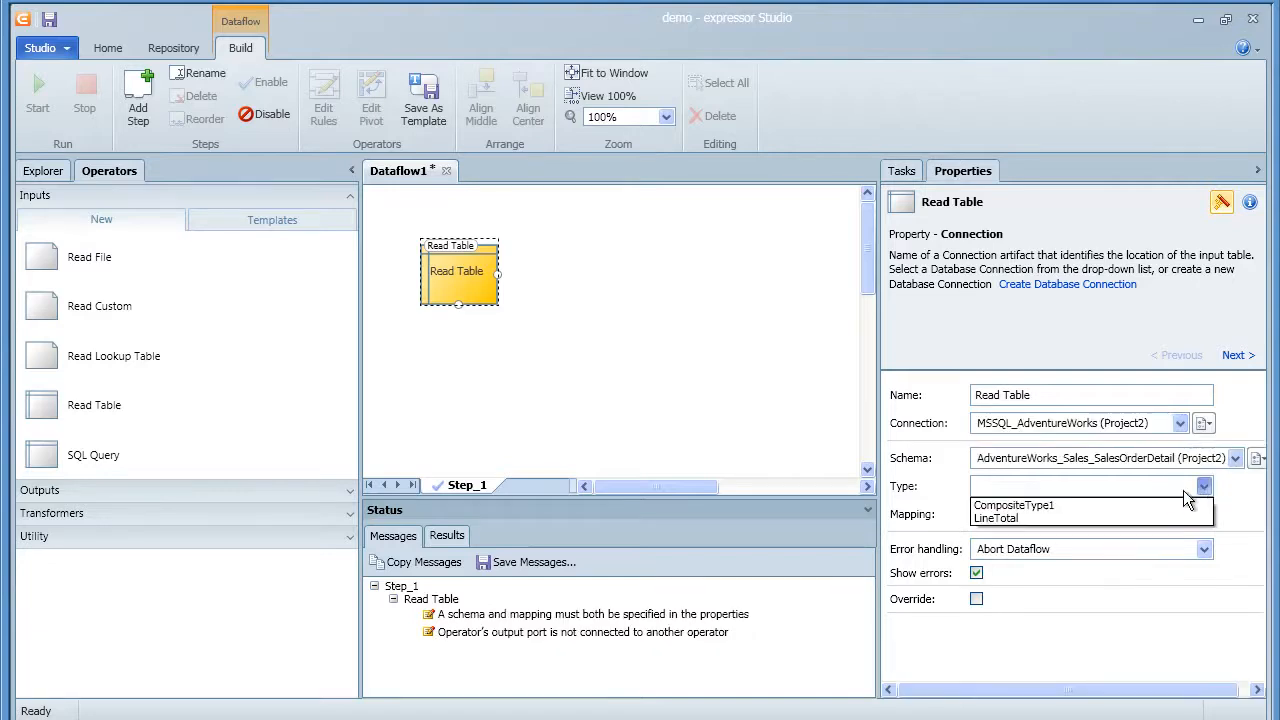
click(1178, 517)
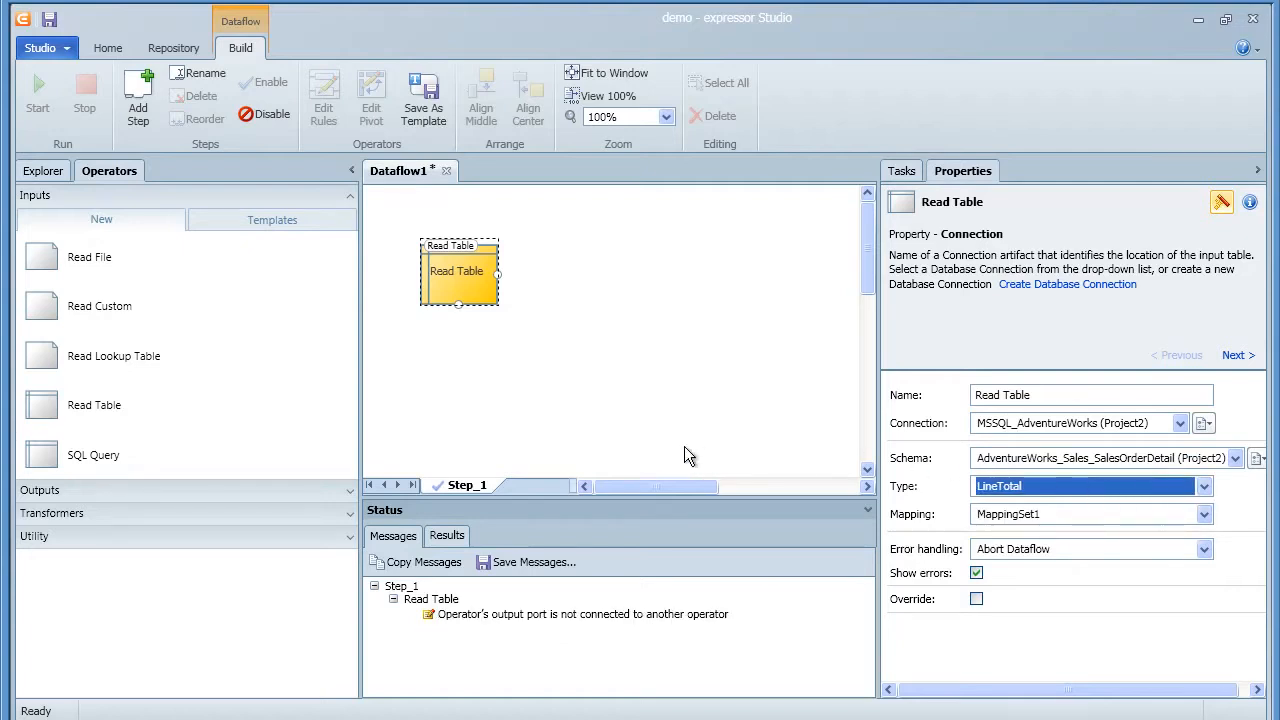
click(294, 516)
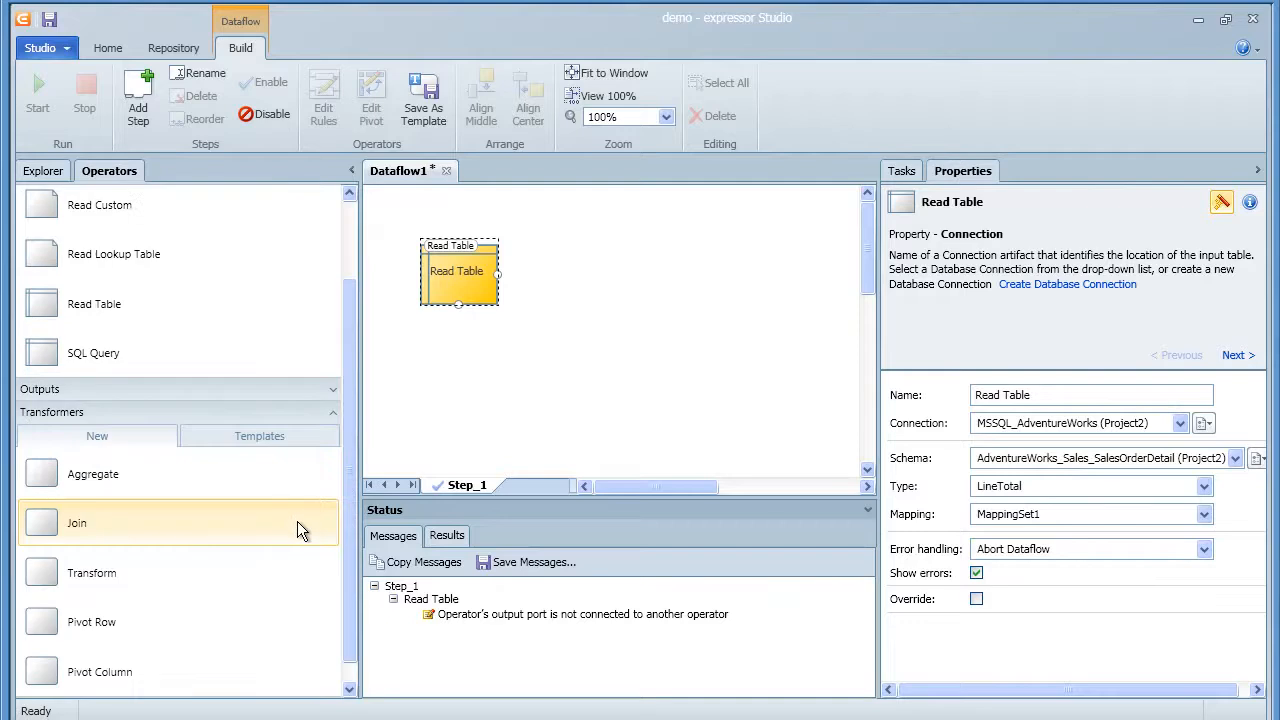
Link a new Aggregate step after Read Table, keyed on SalesOrderID with the In Memory method
drag(40, 477, 577, 275)
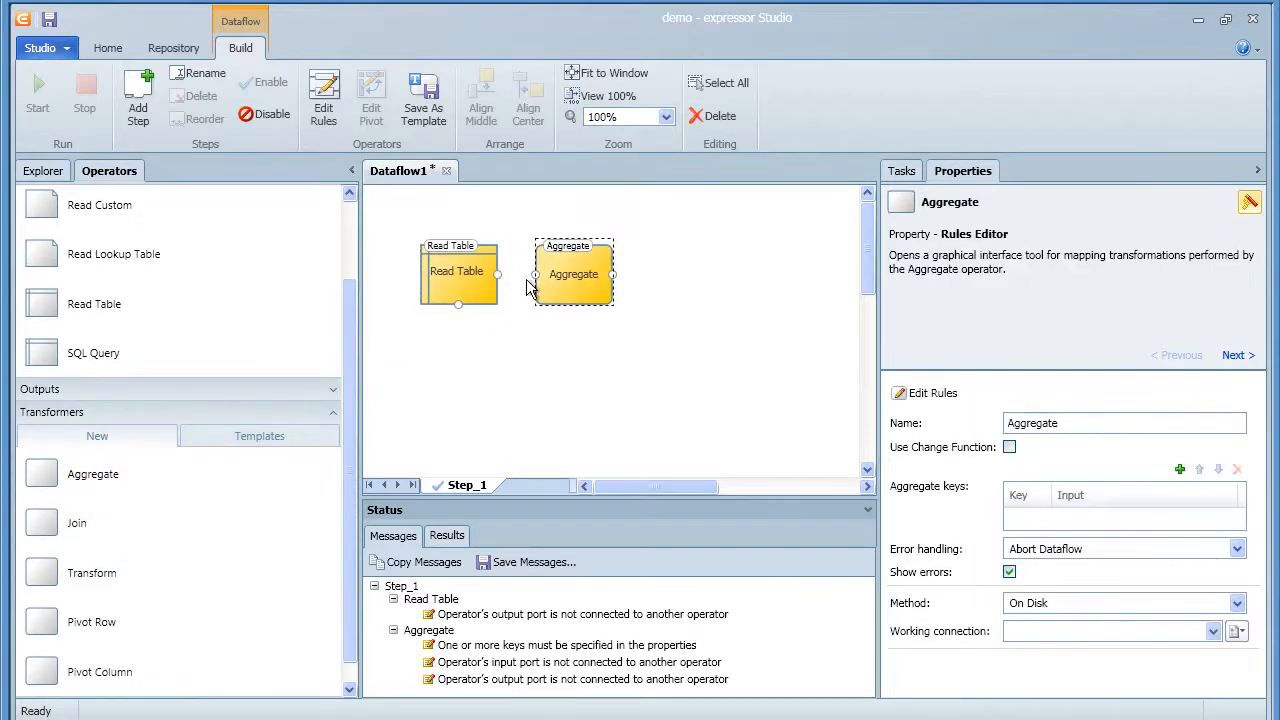
drag(498, 274, 560, 279)
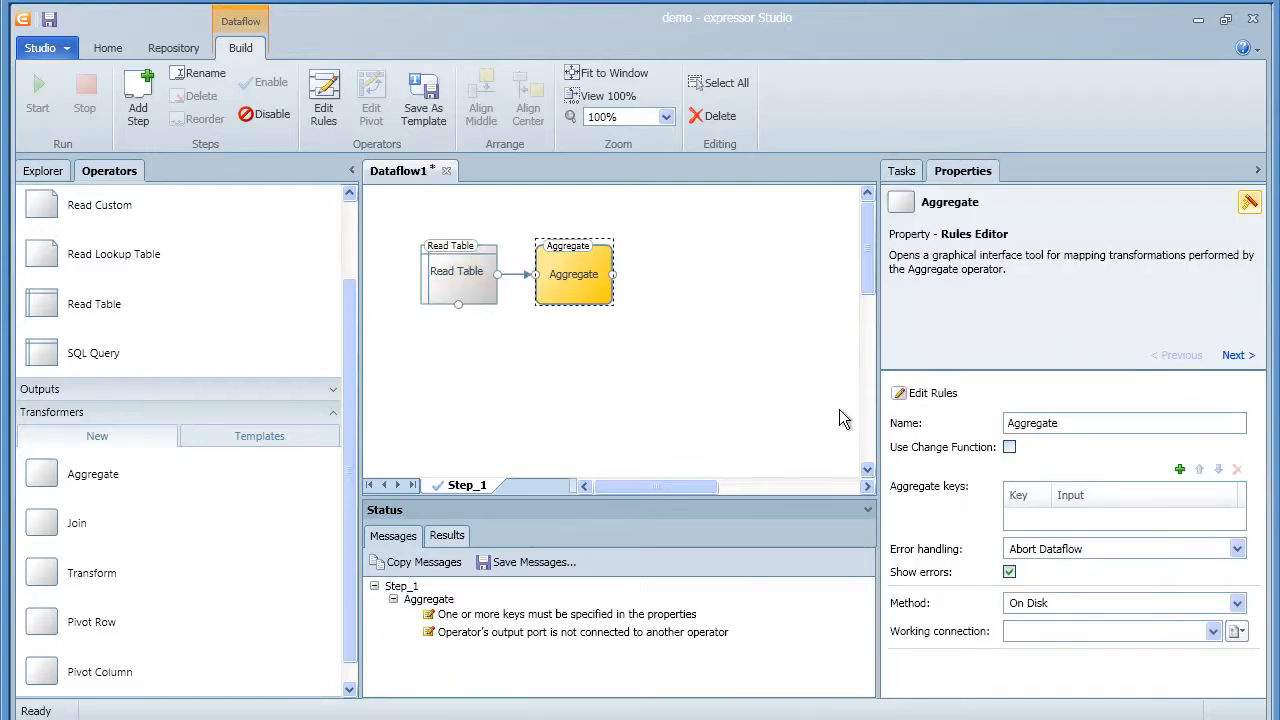
click(1180, 468)
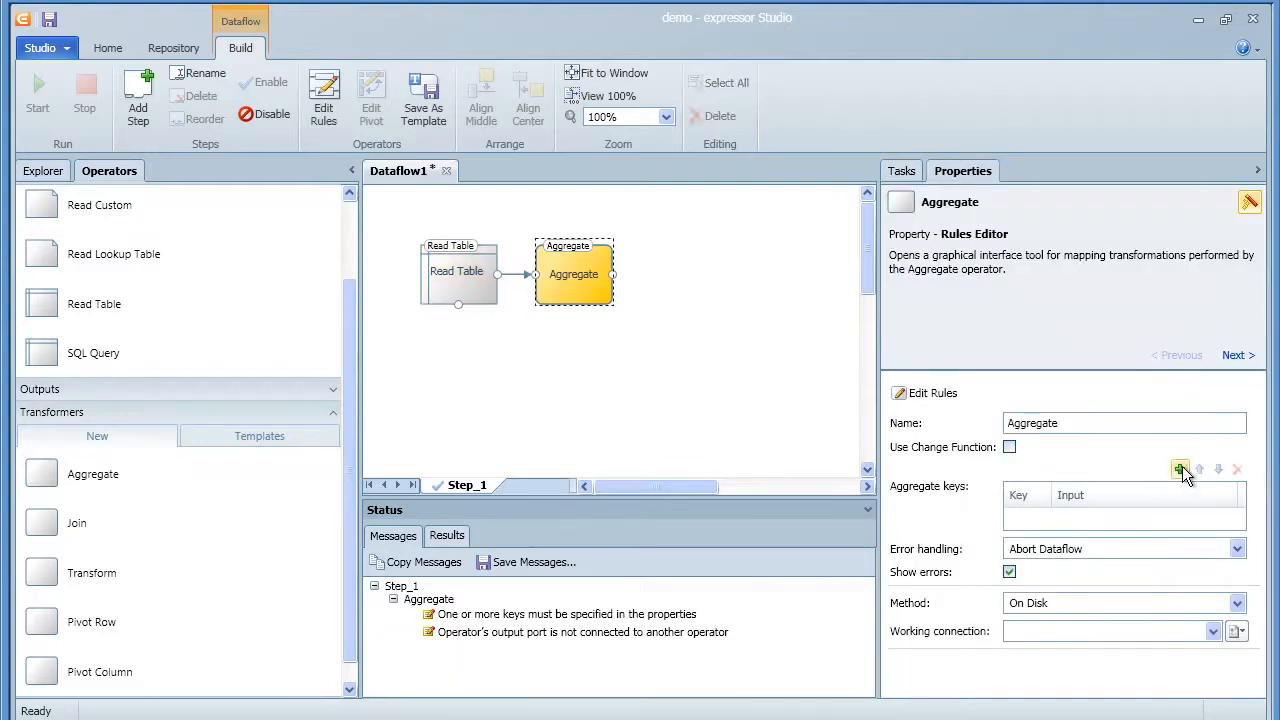
click(1222, 518)
click(1224, 519)
click(1198, 536)
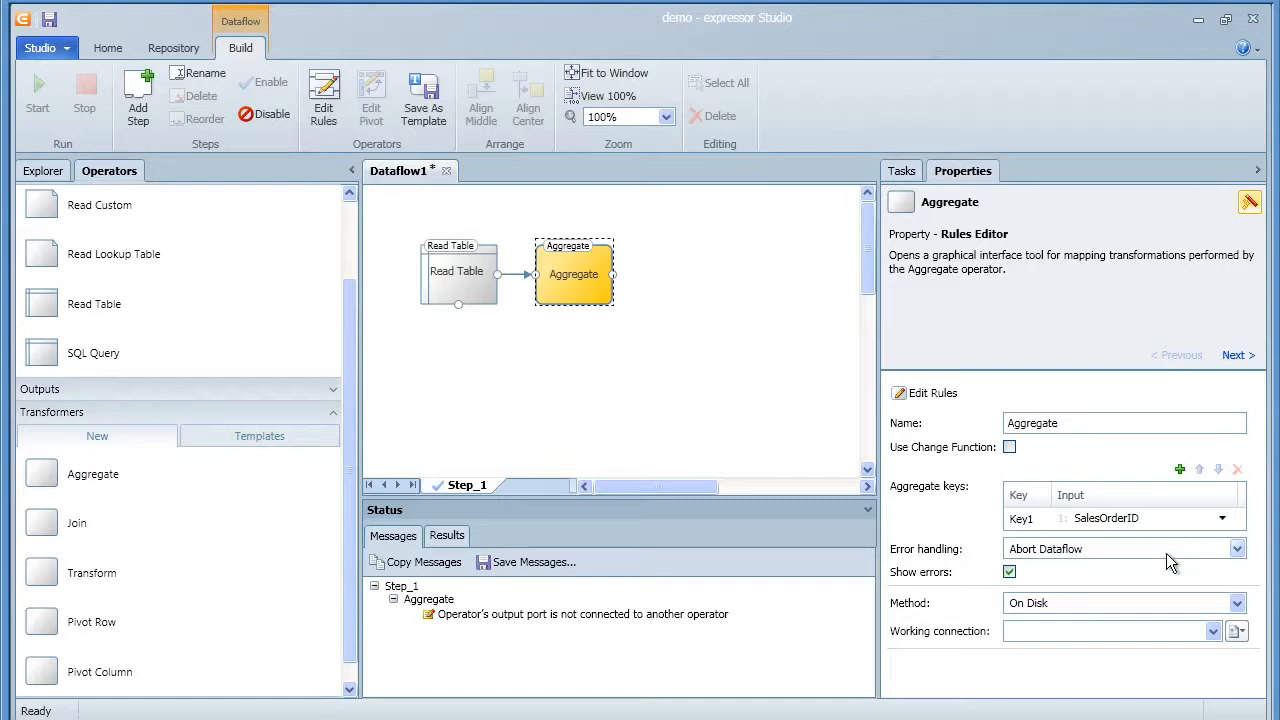
click(1160, 606)
click(1154, 622)
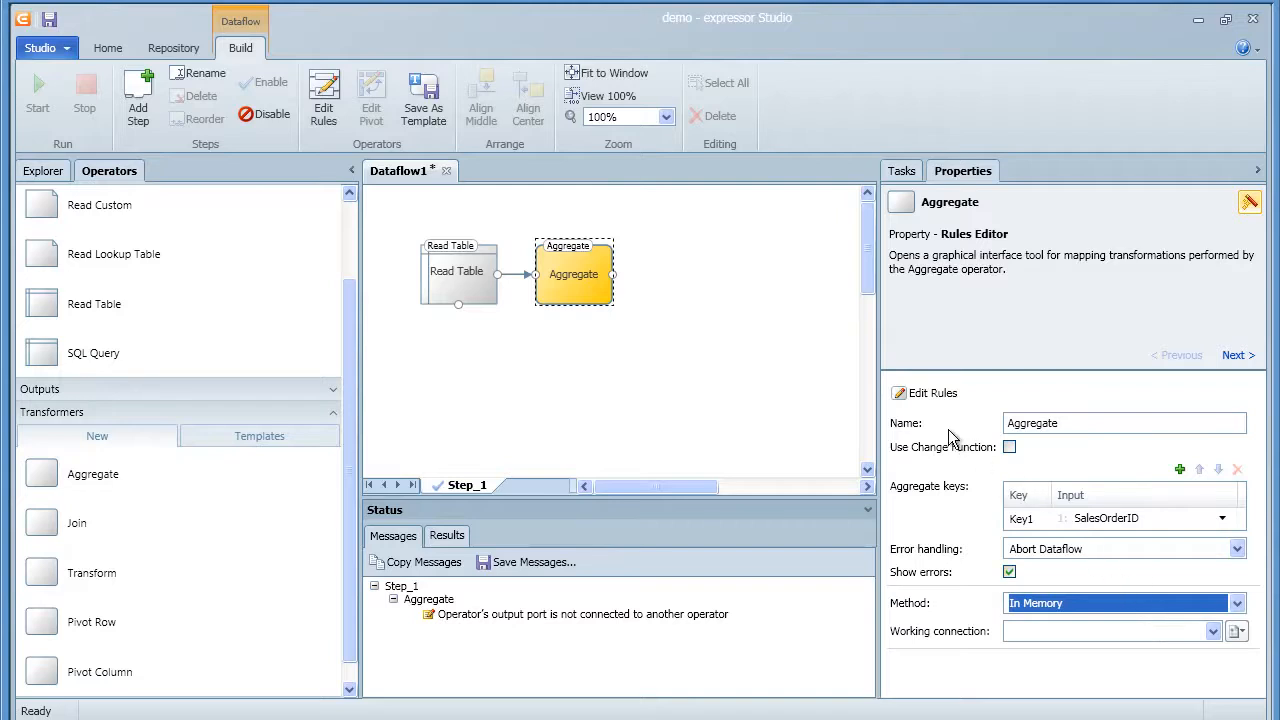
In the Aggregate Rules Editor, add an Integer output attribute called SalesOrderID
click(928, 393)
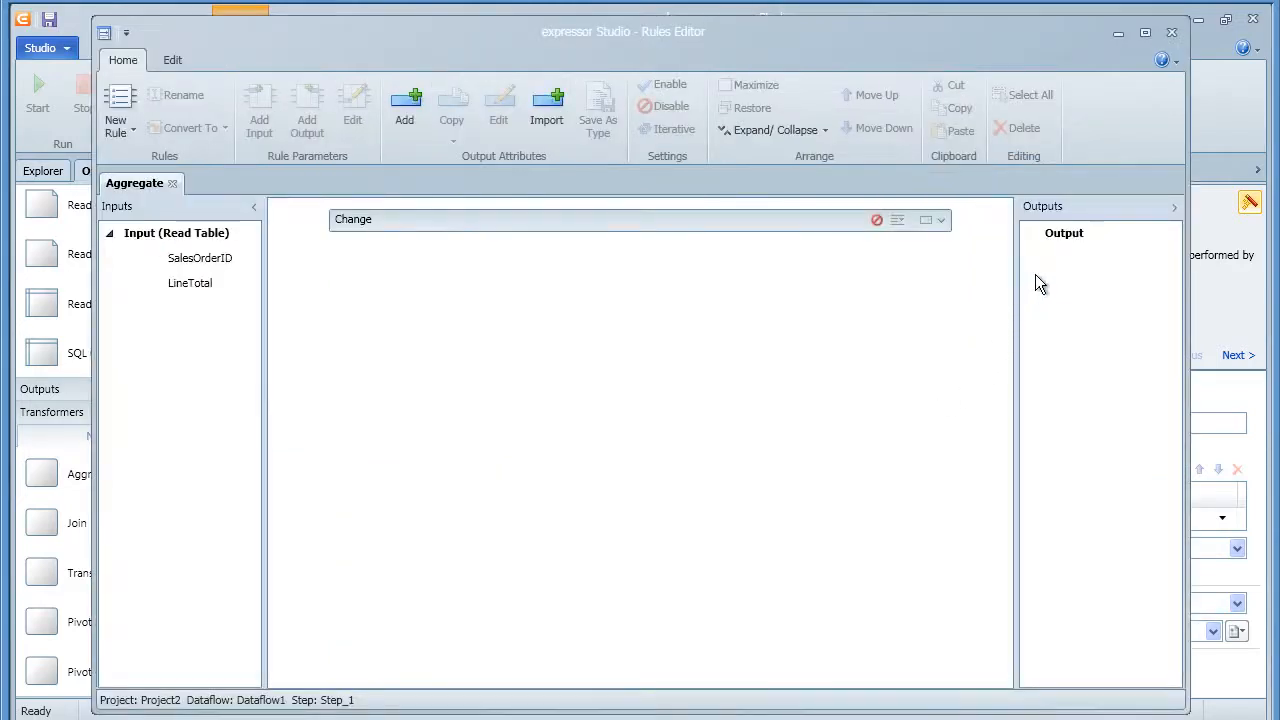
click(1056, 235)
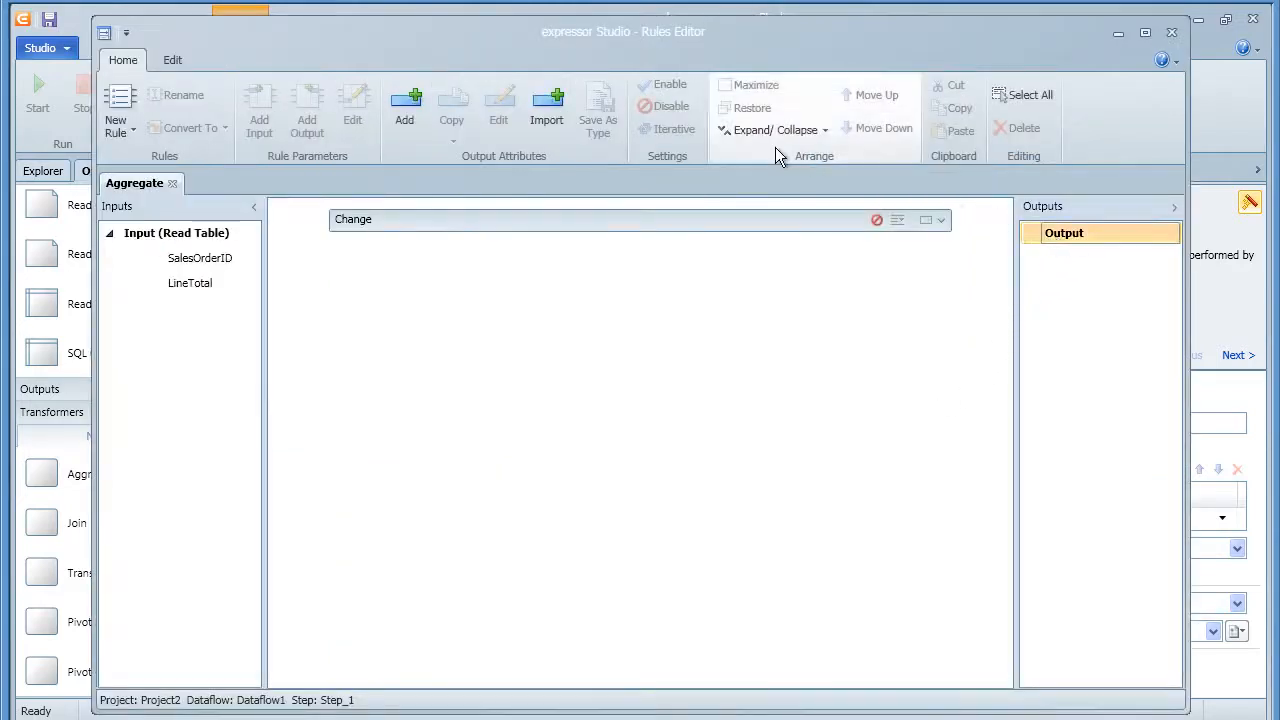
click(419, 107)
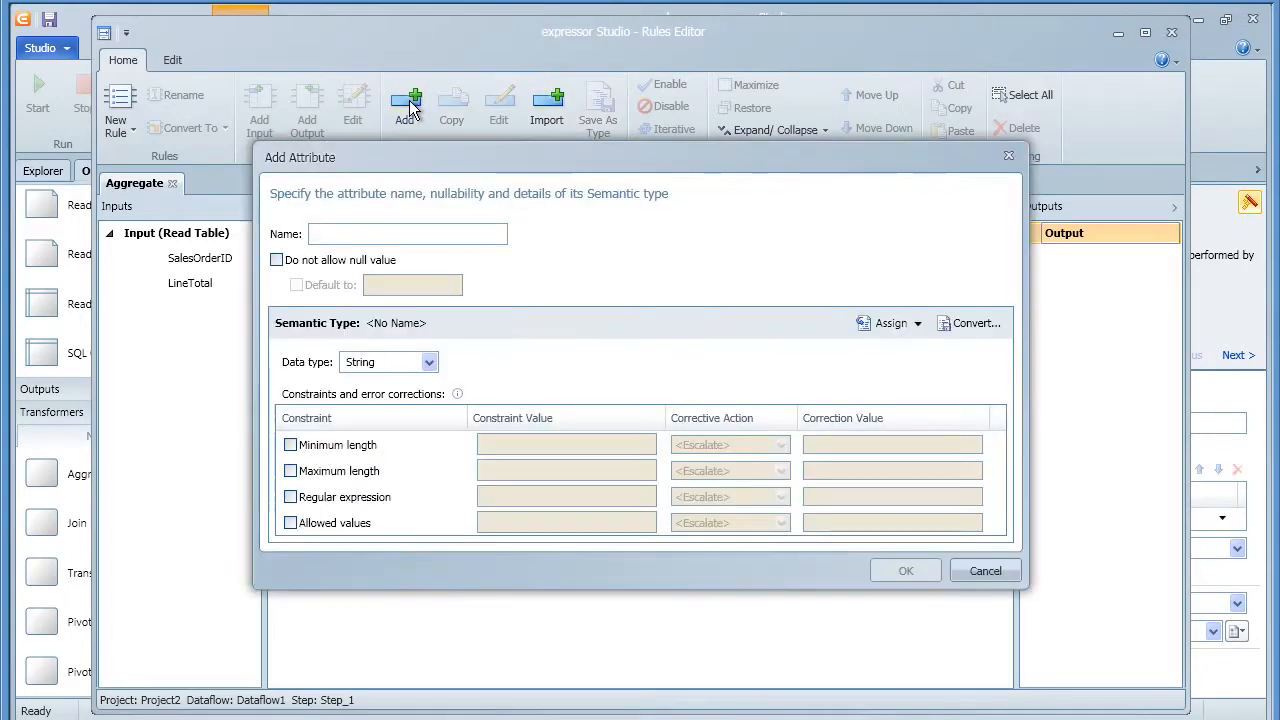
text(S)
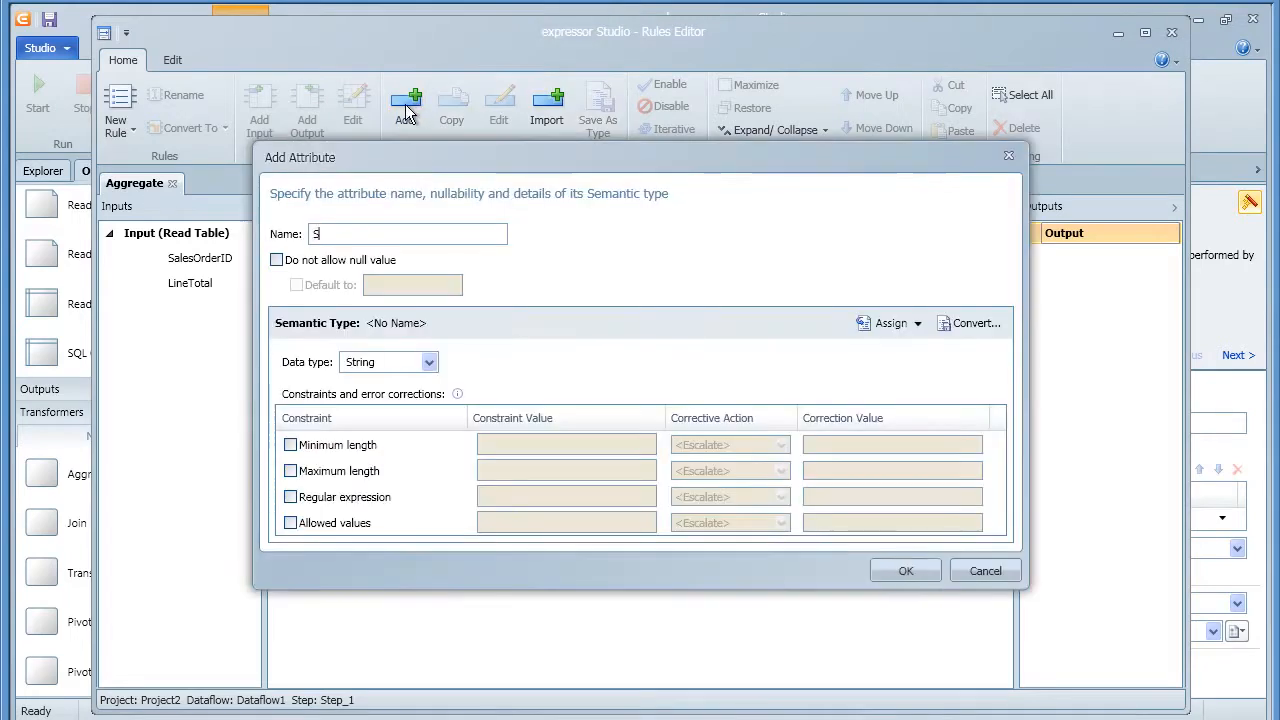
text(alesOrderID)
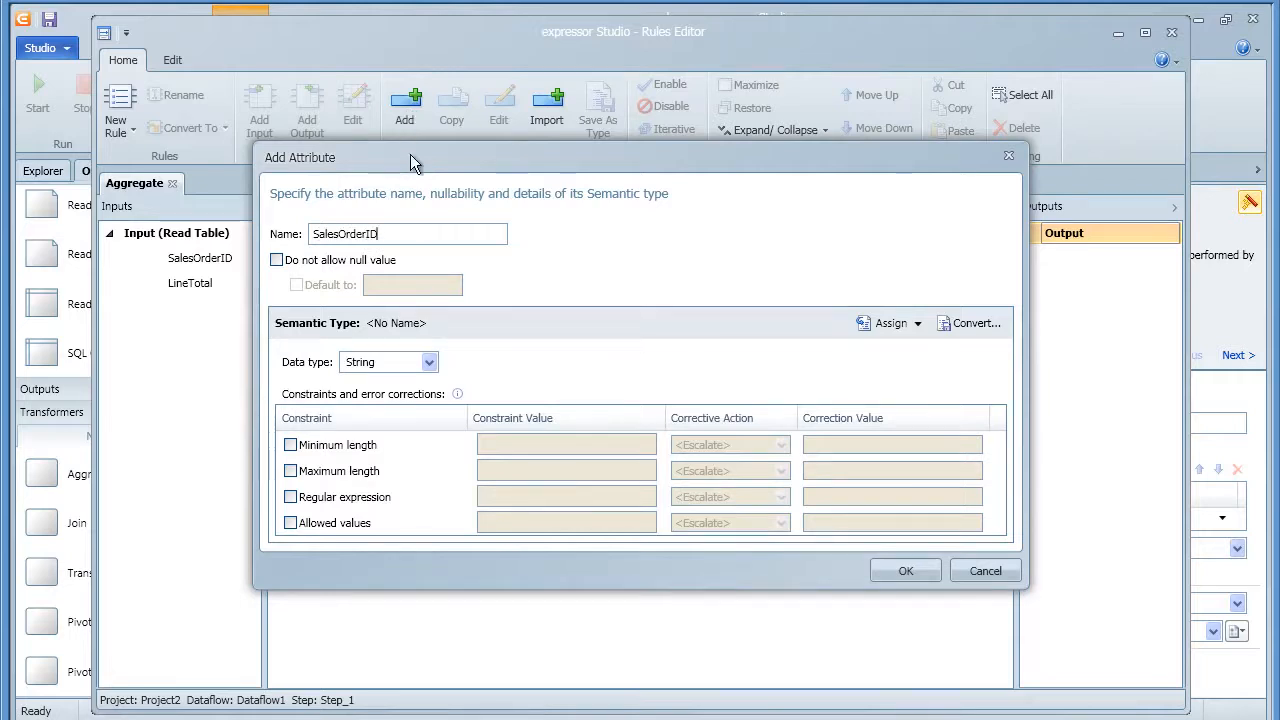
click(430, 362)
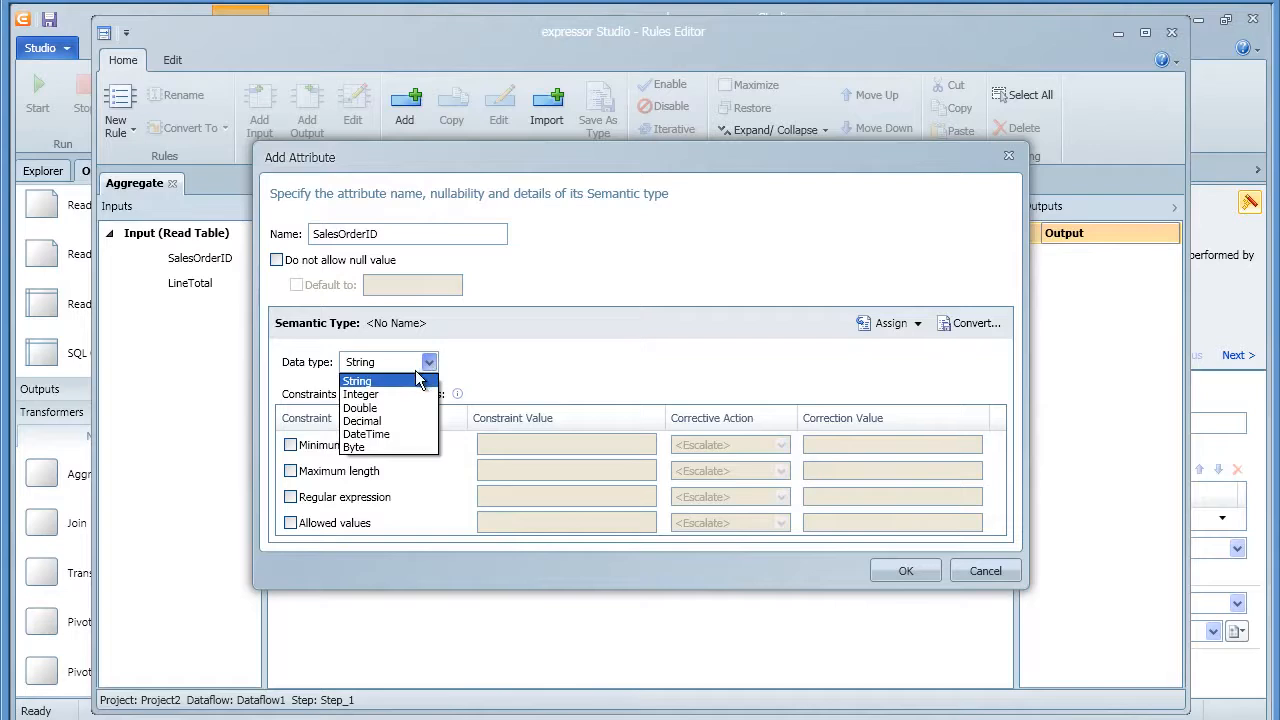
click(400, 393)
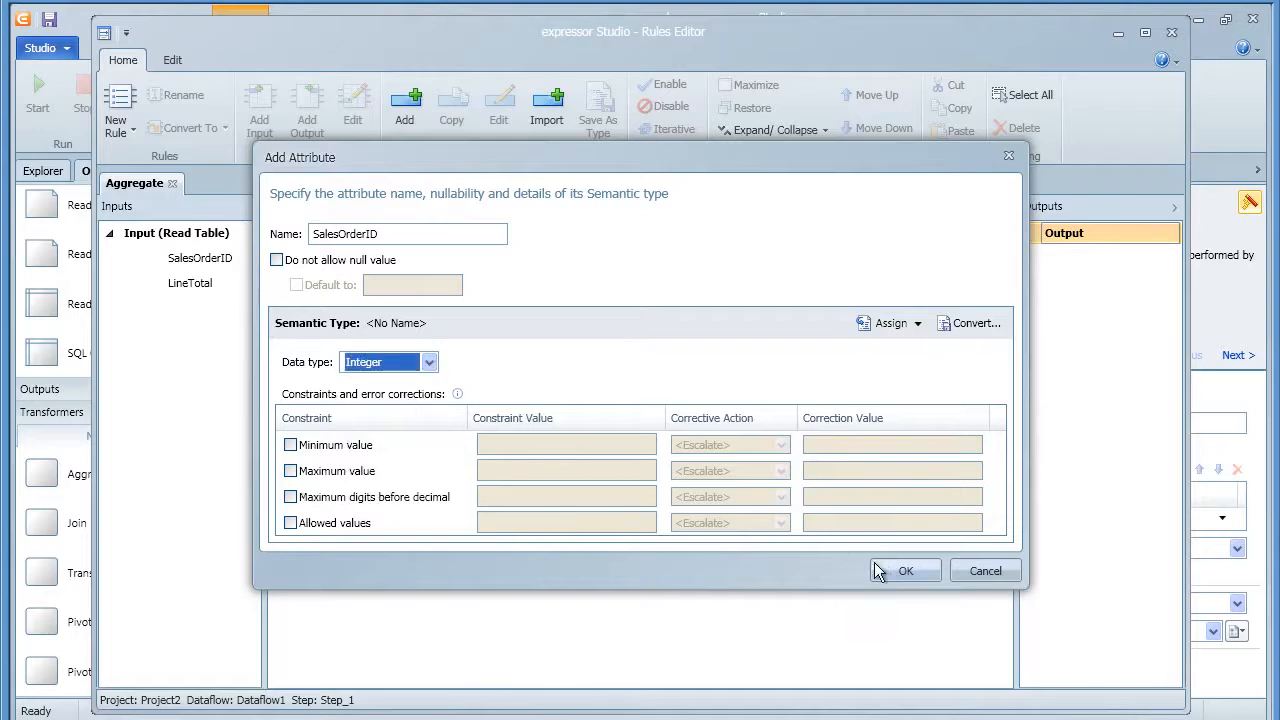
click(909, 575)
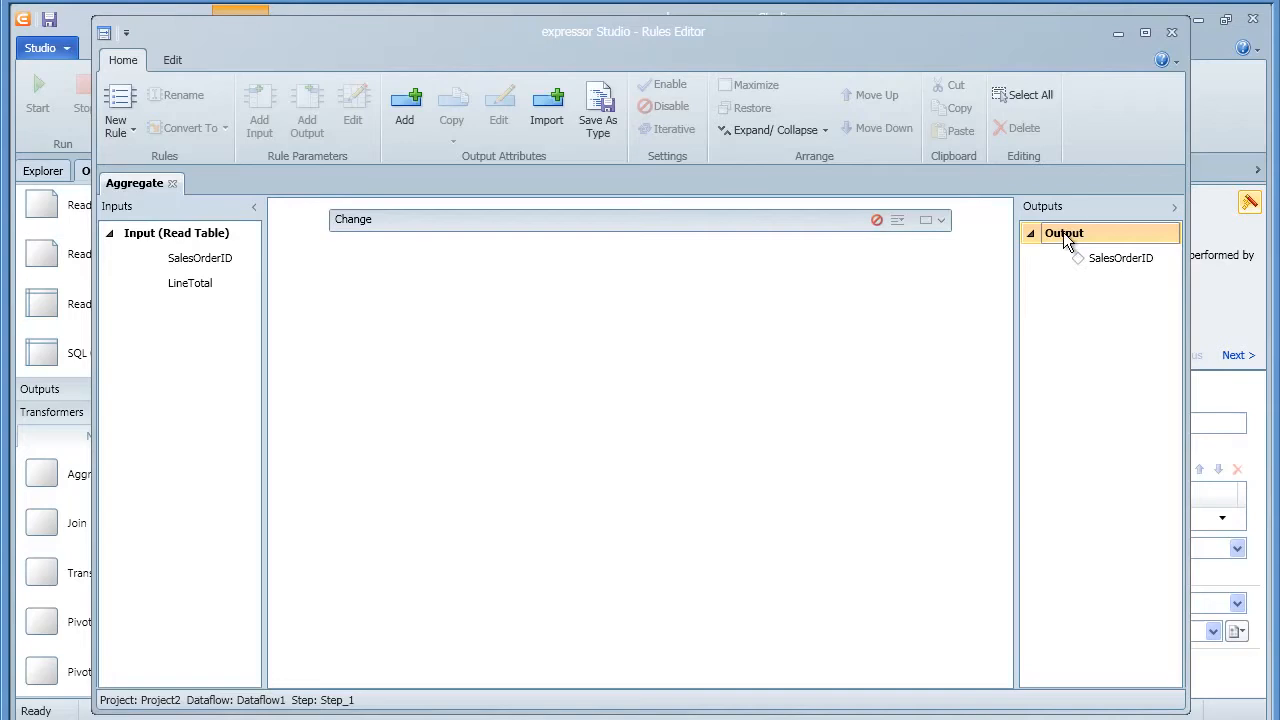
Add a Decimal output attribute named LineItemTotal
click(416, 115)
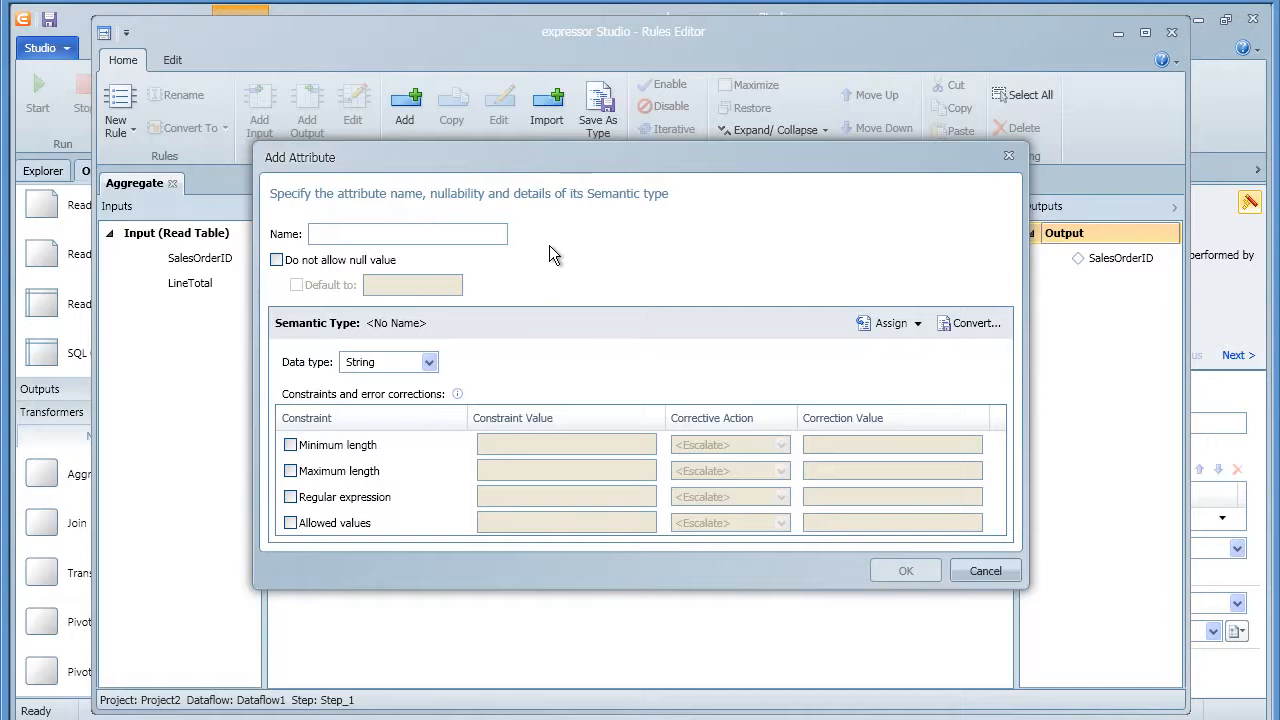
text(LineItemTotal)
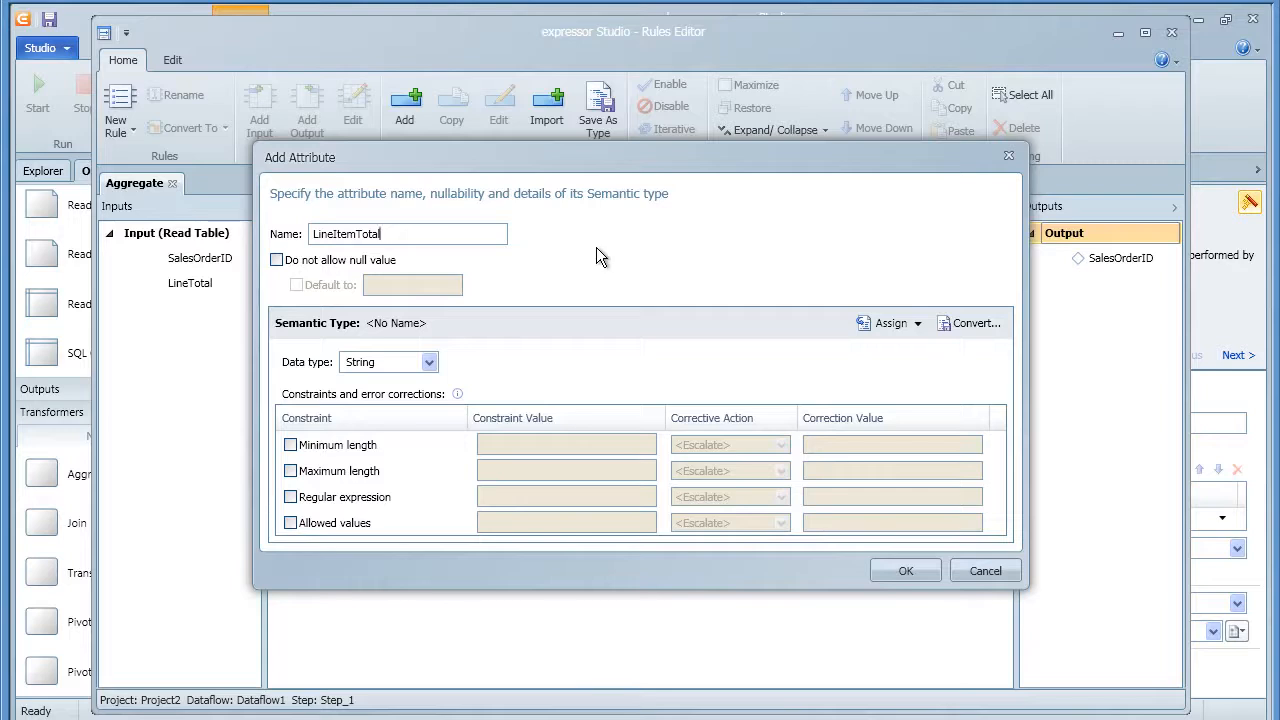
click(428, 362)
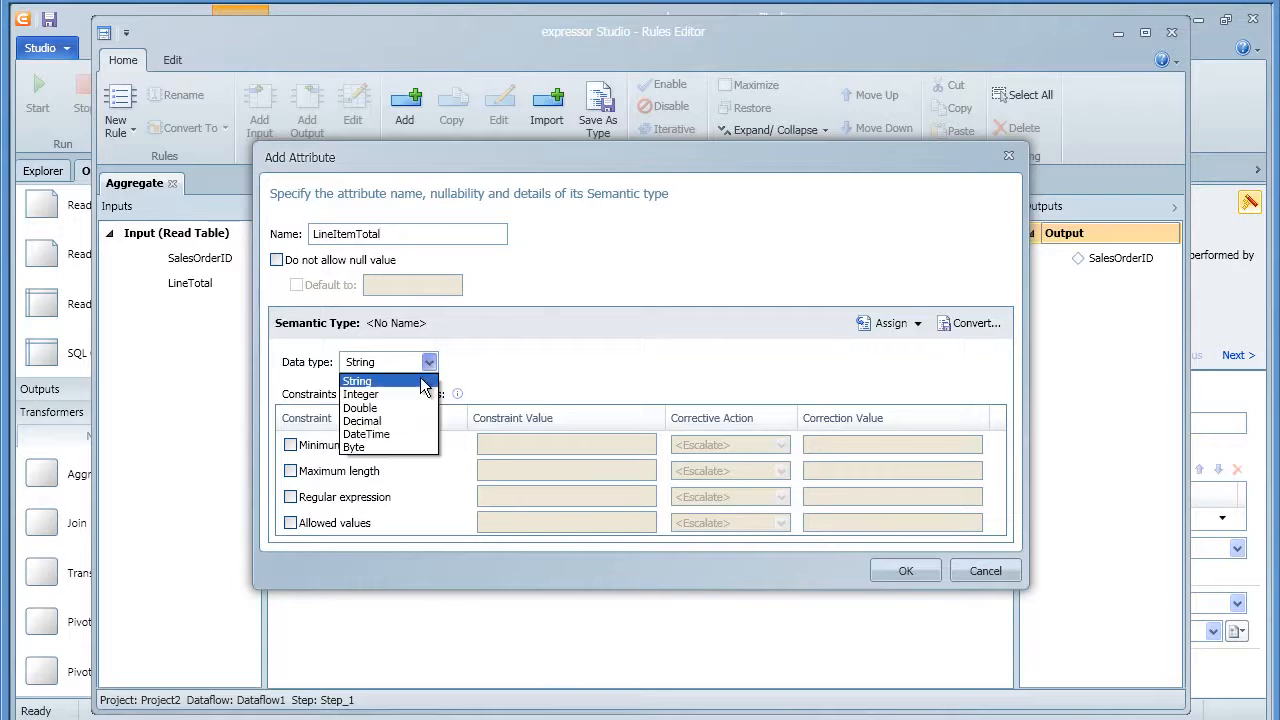
click(403, 420)
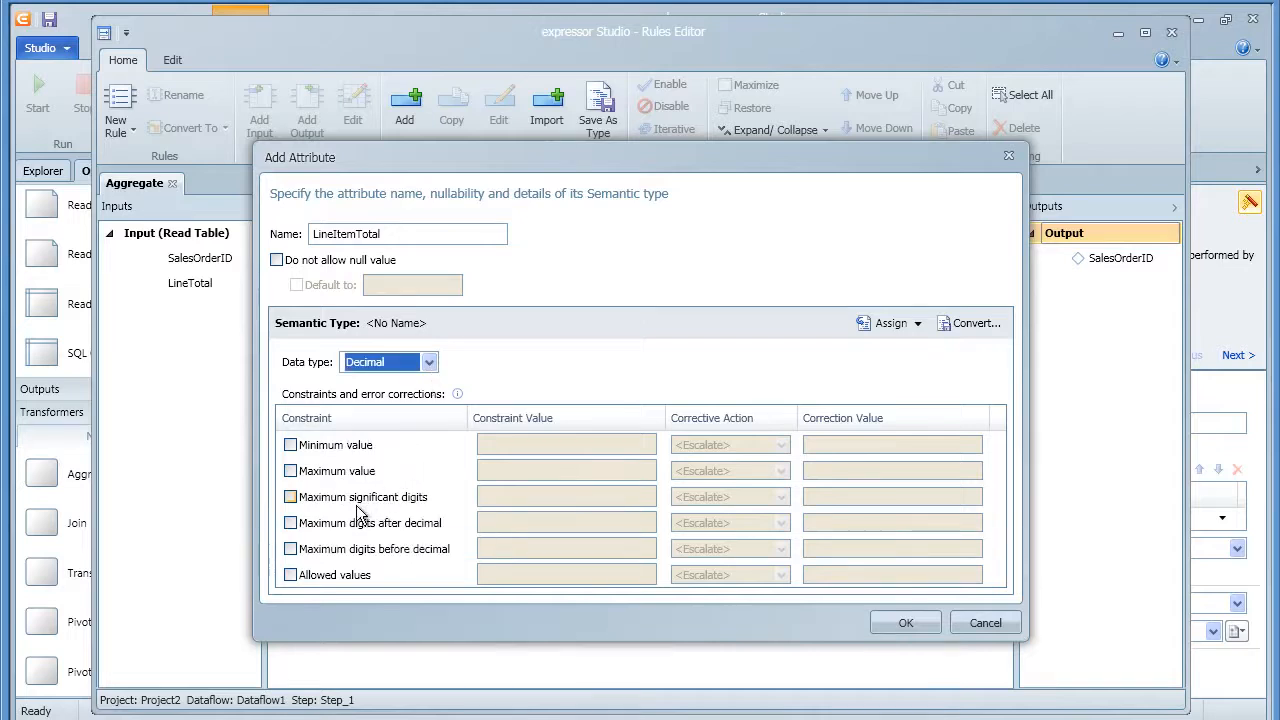
Limit LineItemTotal to 2 digits after the decimal, rounding any excess
click(291, 524)
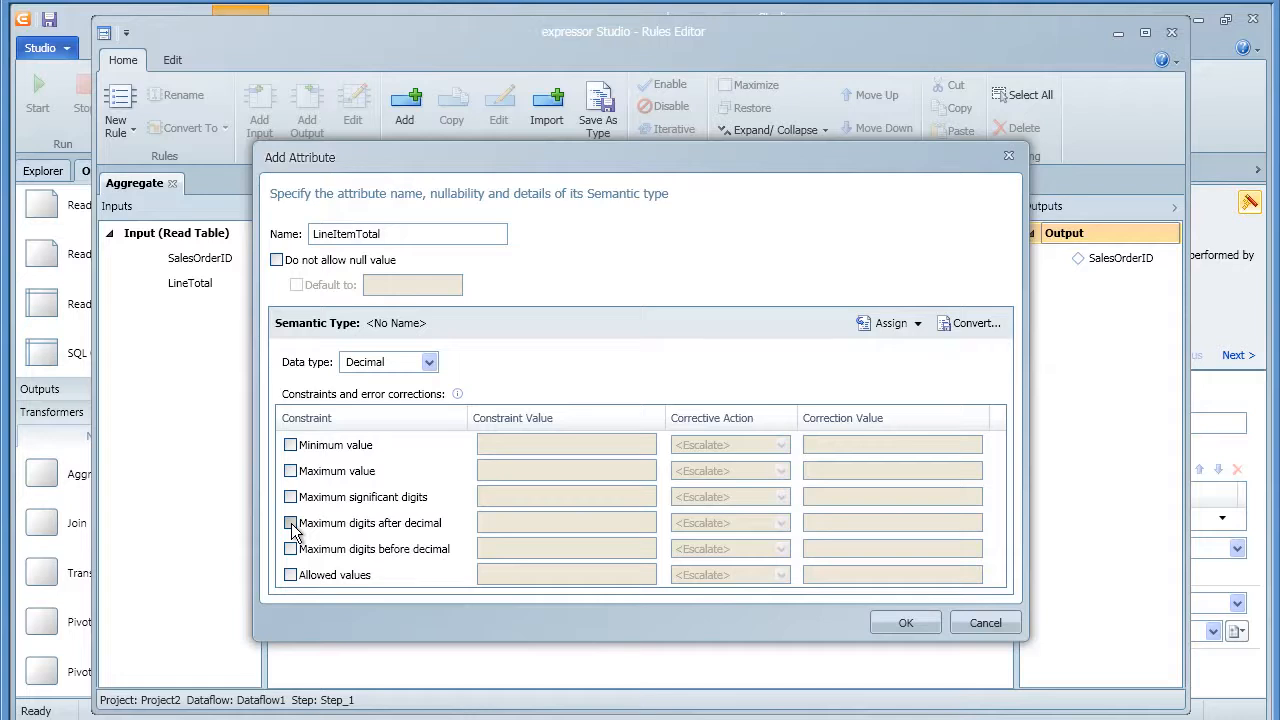
click(291, 526)
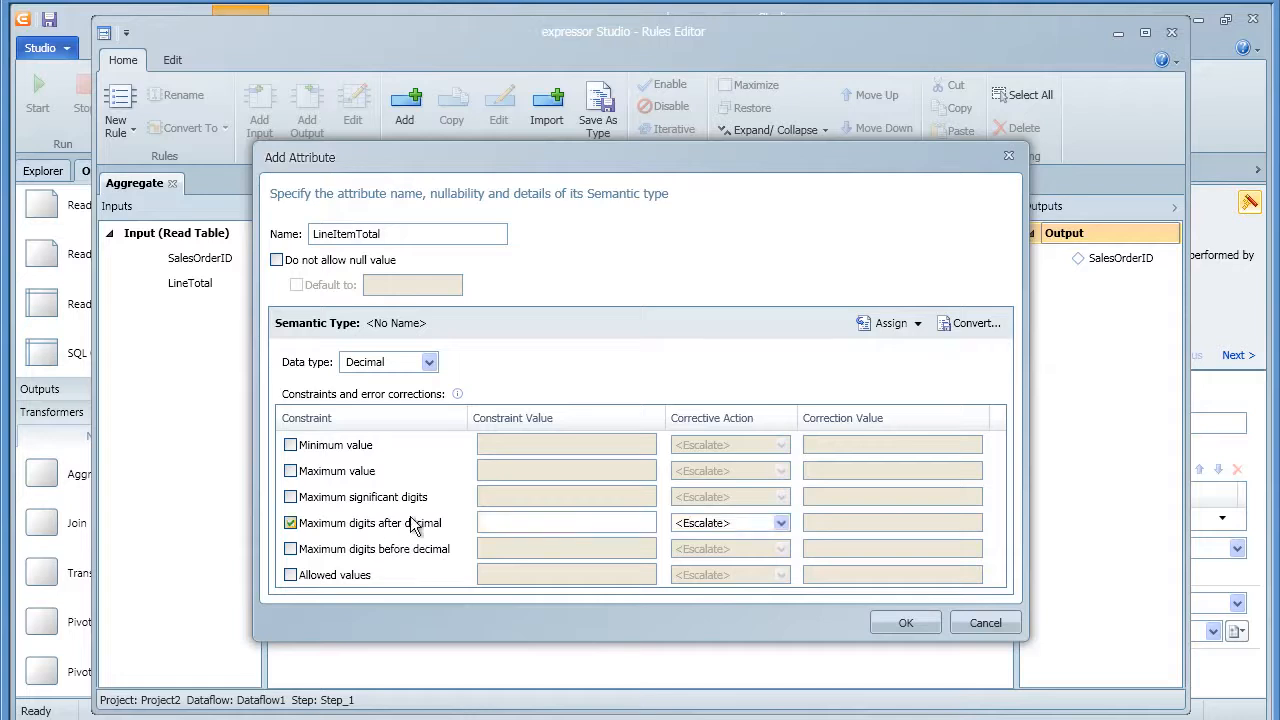
click(508, 516)
text(3)
key(BackSpace)
text(2)
click(781, 523)
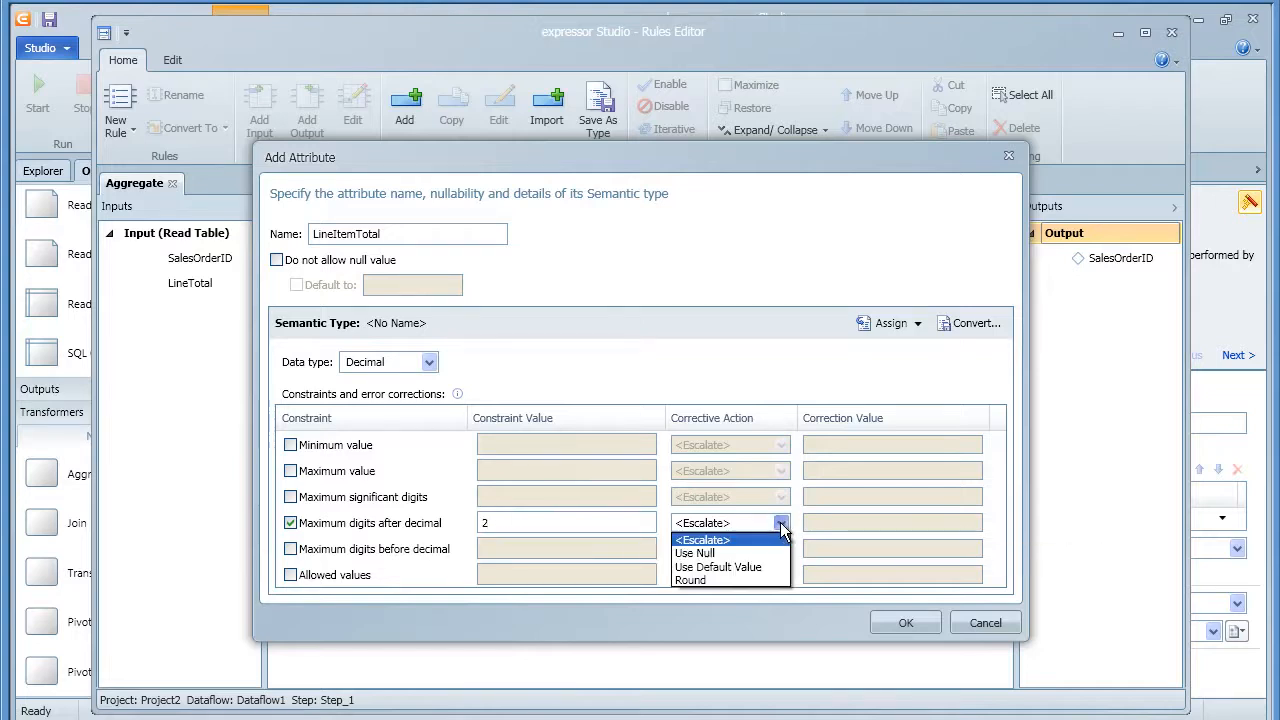
click(743, 578)
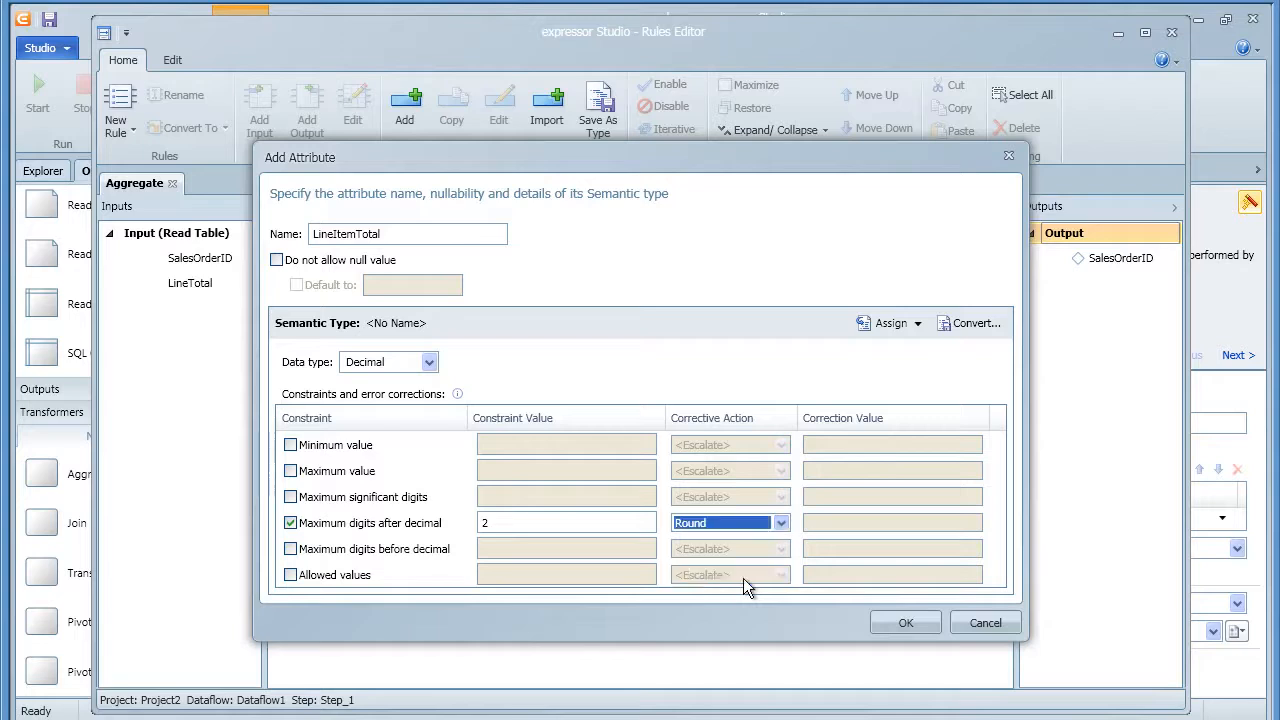
click(900, 622)
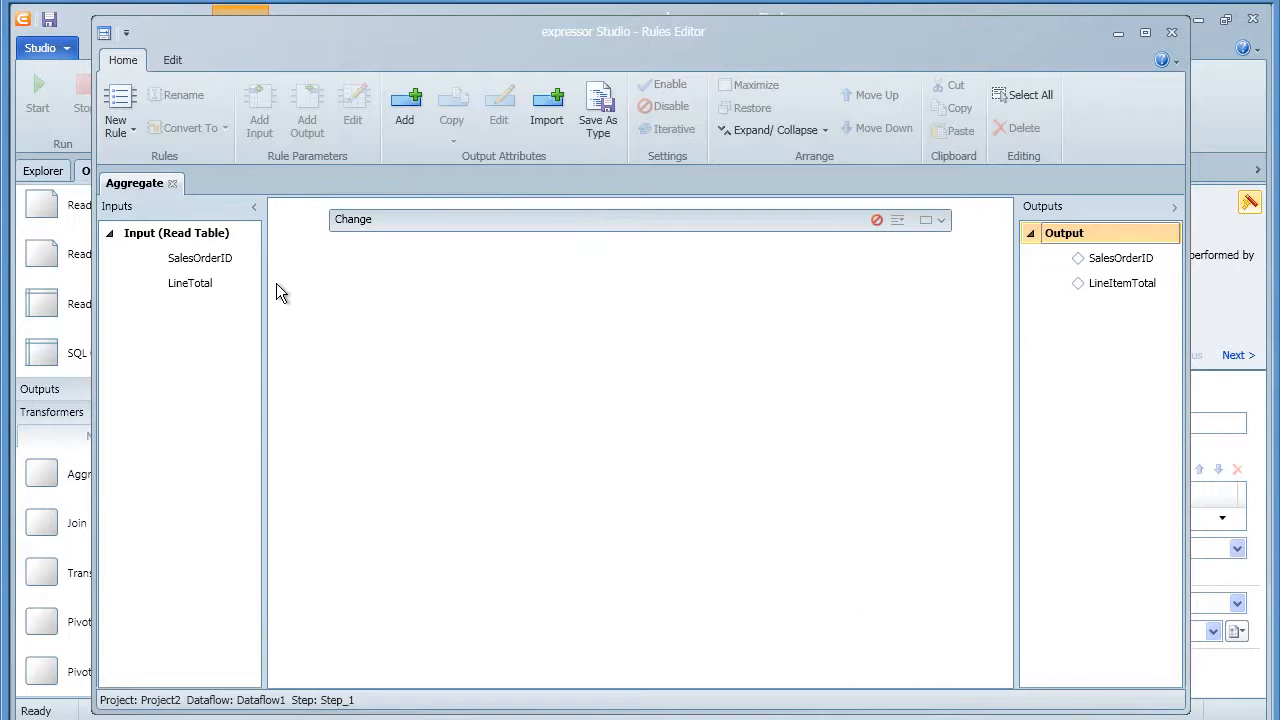
Map SalesOrderID with first and LineTotal with sum in the Aggregate rules, then close the editor
drag(219, 258, 1098, 262)
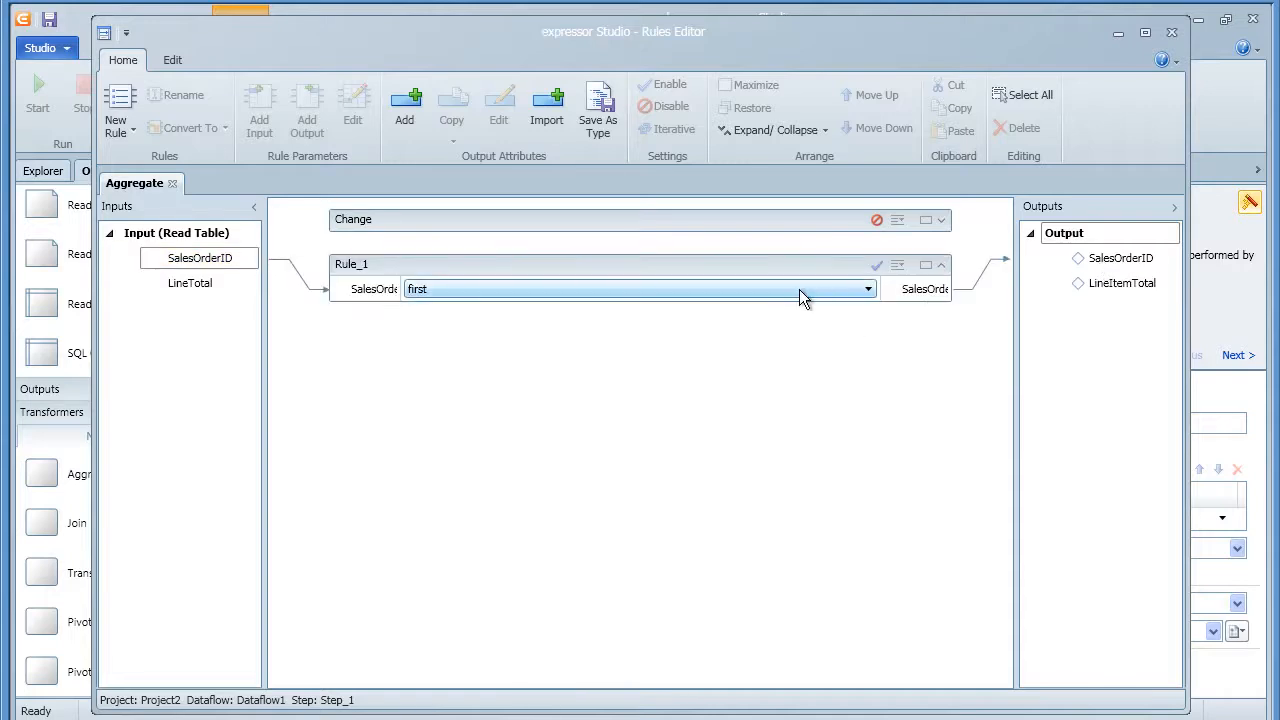
click(868, 290)
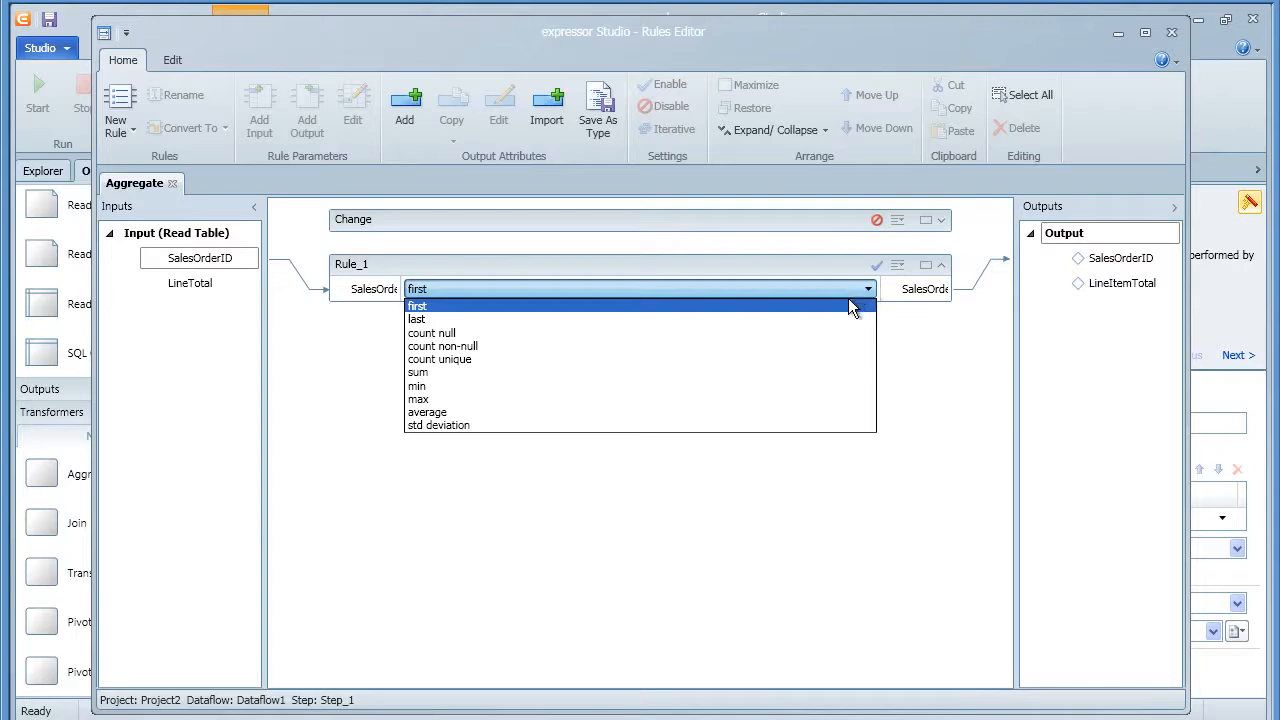
click(848, 306)
drag(208, 285, 1109, 292)
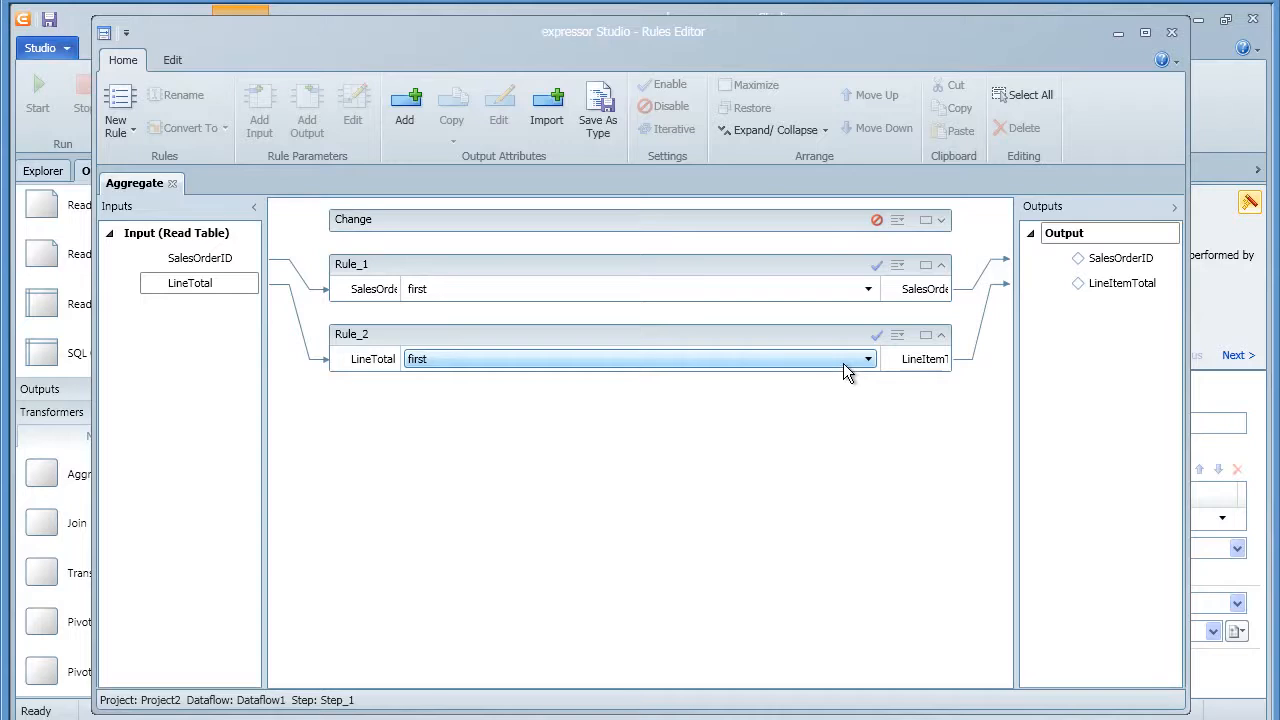
click(868, 359)
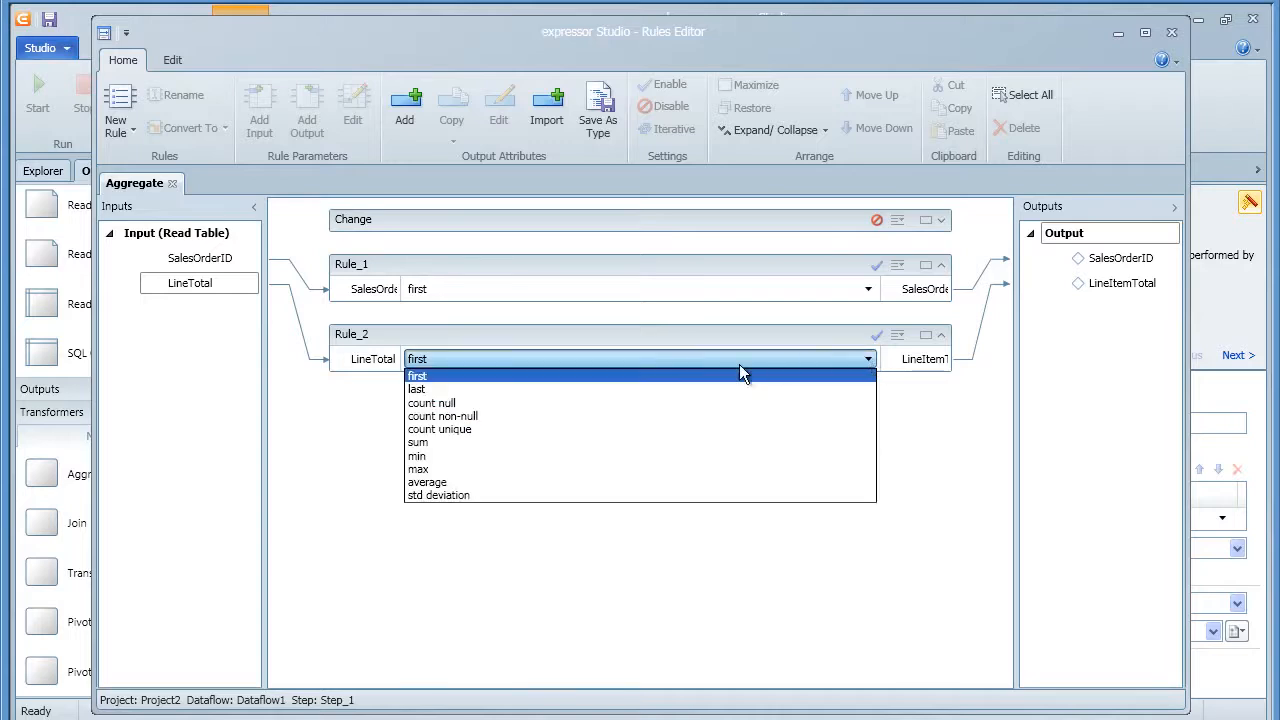
click(576, 442)
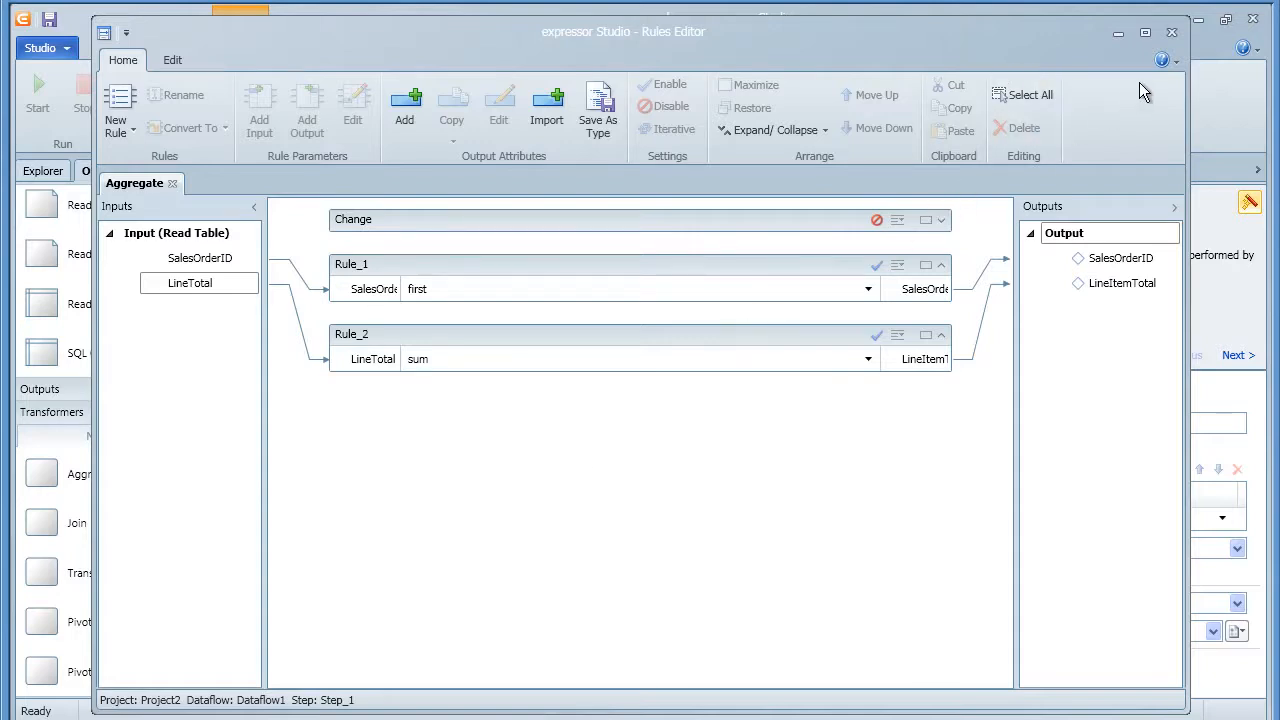
click(1171, 31)
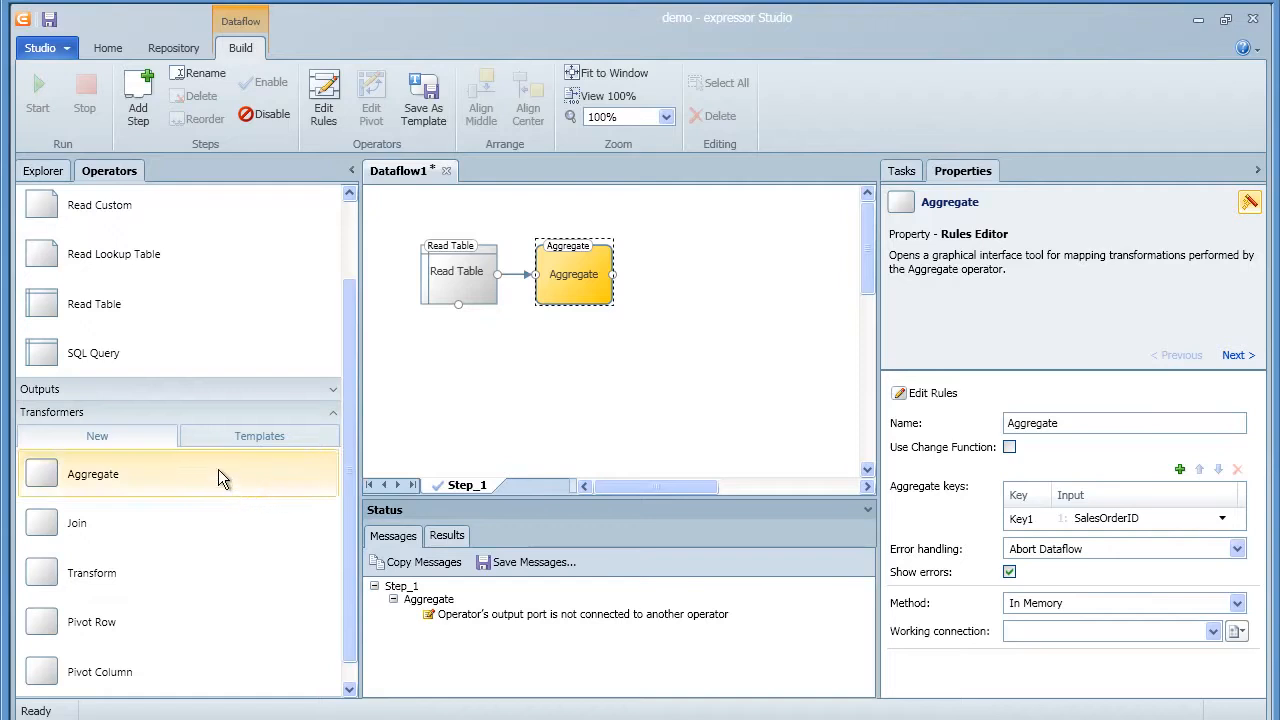
Place a SQL Query source below Read Table using MSSQL_AdventureWorks and SalesHeaderInfoSchema
drag(100, 364, 472, 396)
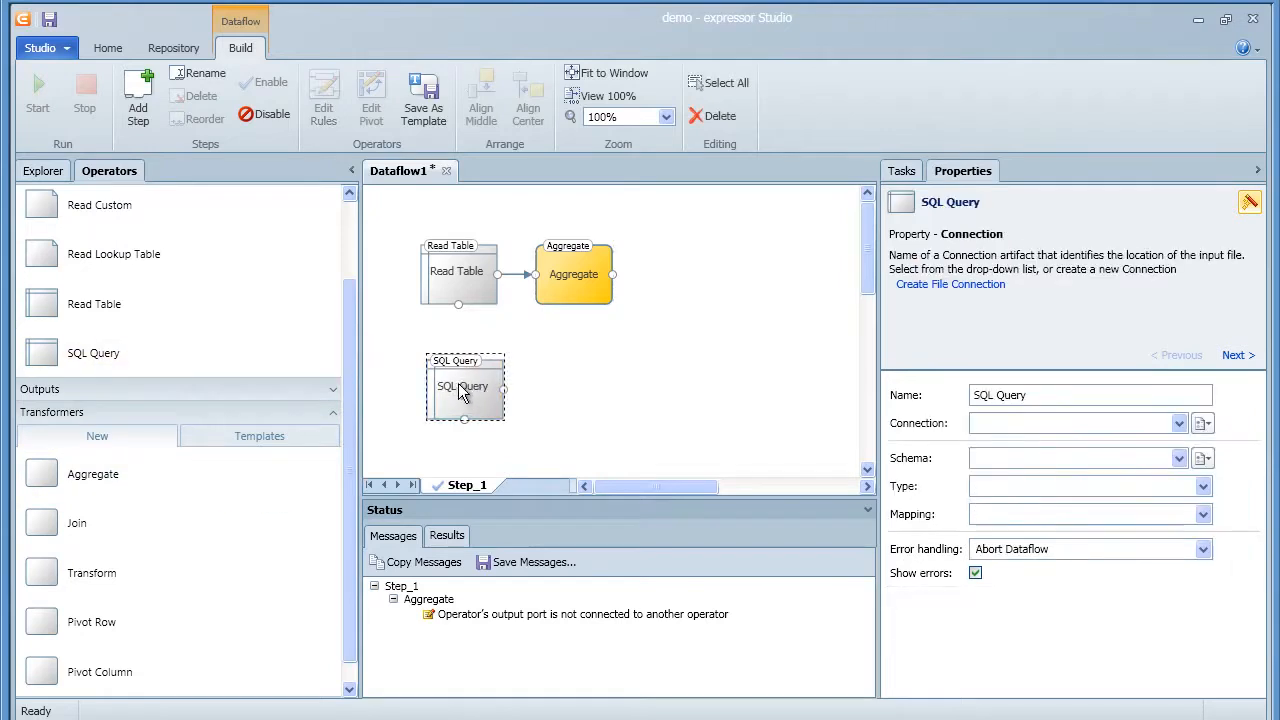
click(1017, 426)
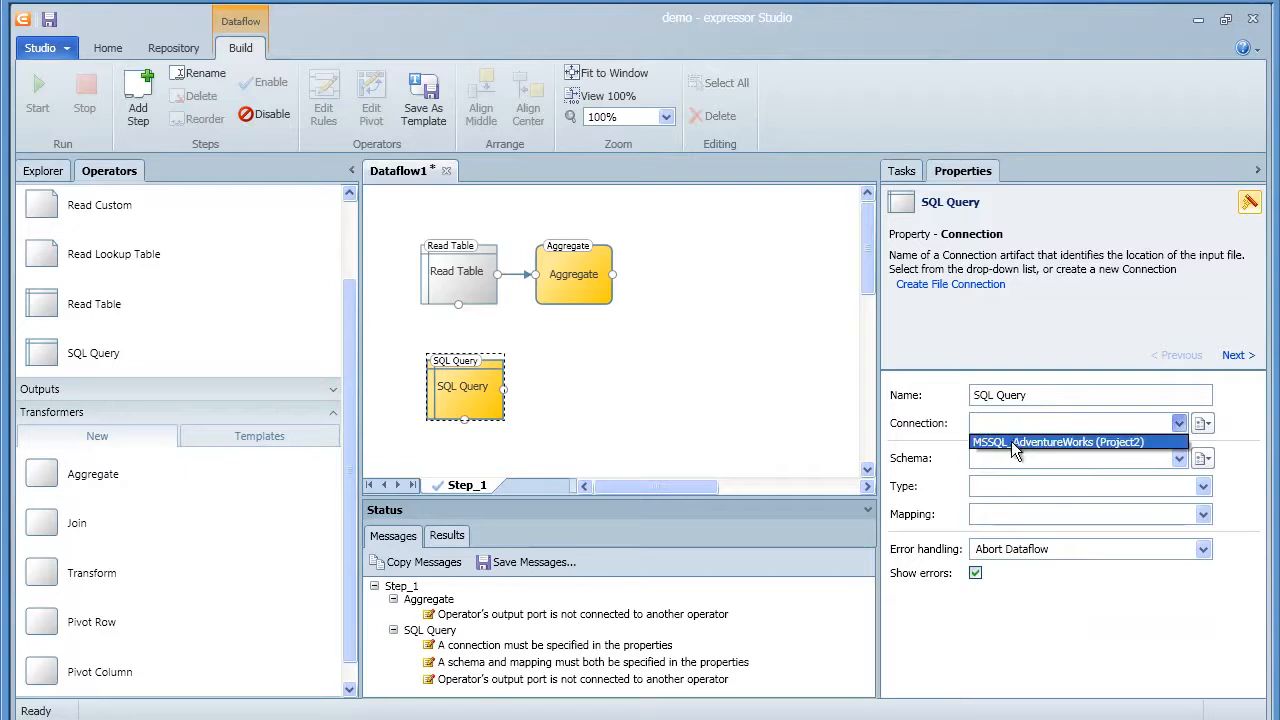
click(1011, 441)
click(1008, 455)
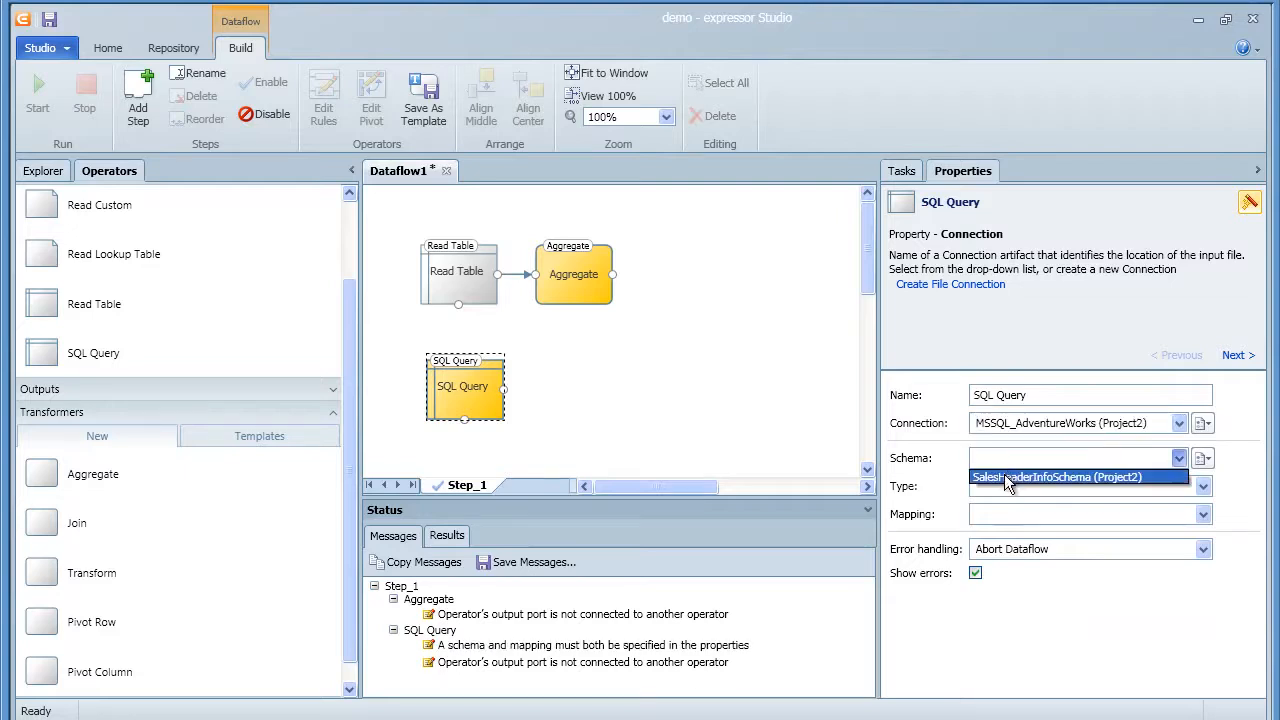
click(1010, 477)
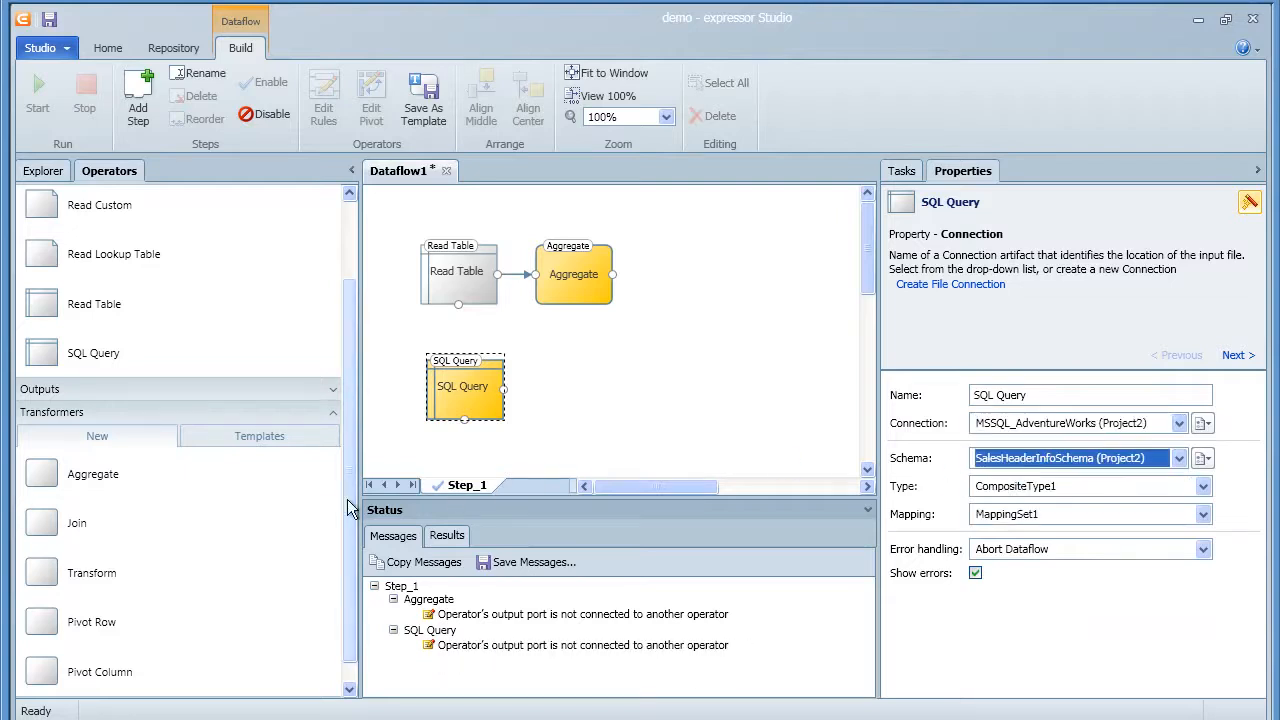
Add a Join operator fed by both the SQL Query and Aggregate outputs
drag(52, 522, 720, 341)
drag(501, 384, 677, 345)
drag(613, 276, 677, 327)
click(715, 338)
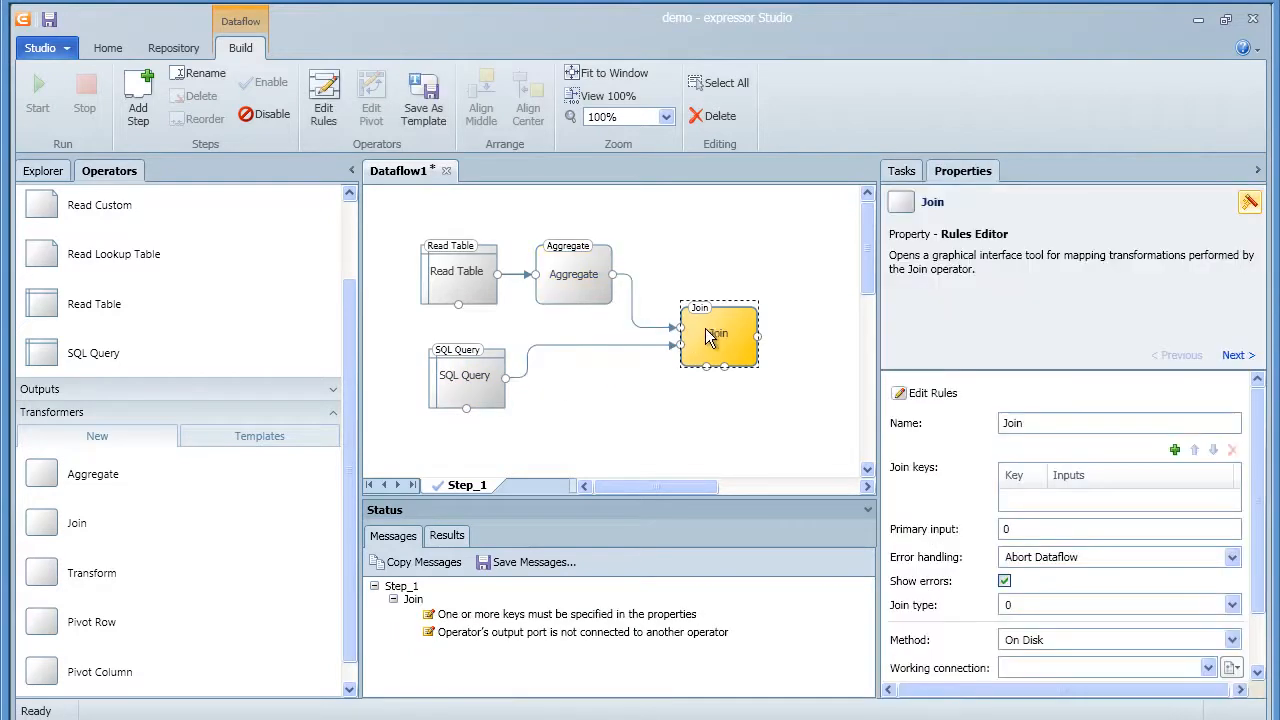
Key the Join on SalesOrderID from both inputs as an Inner join processed In Memory
click(1175, 451)
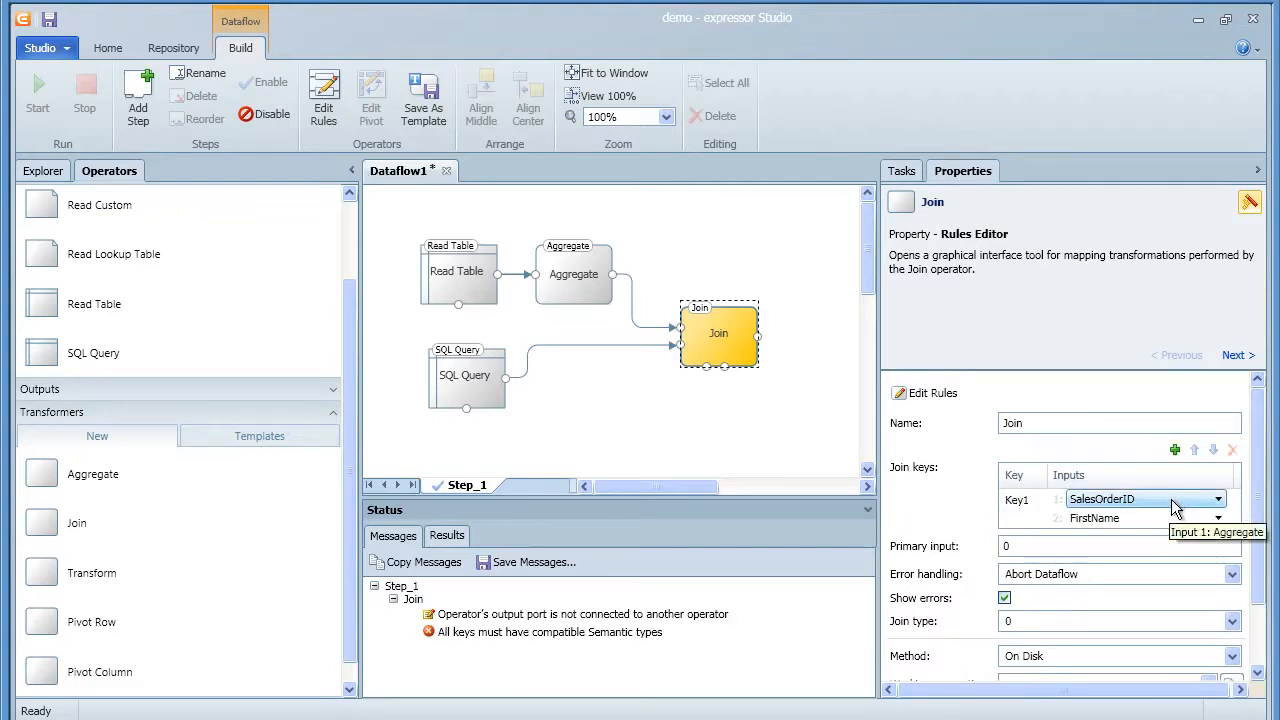
click(1174, 500)
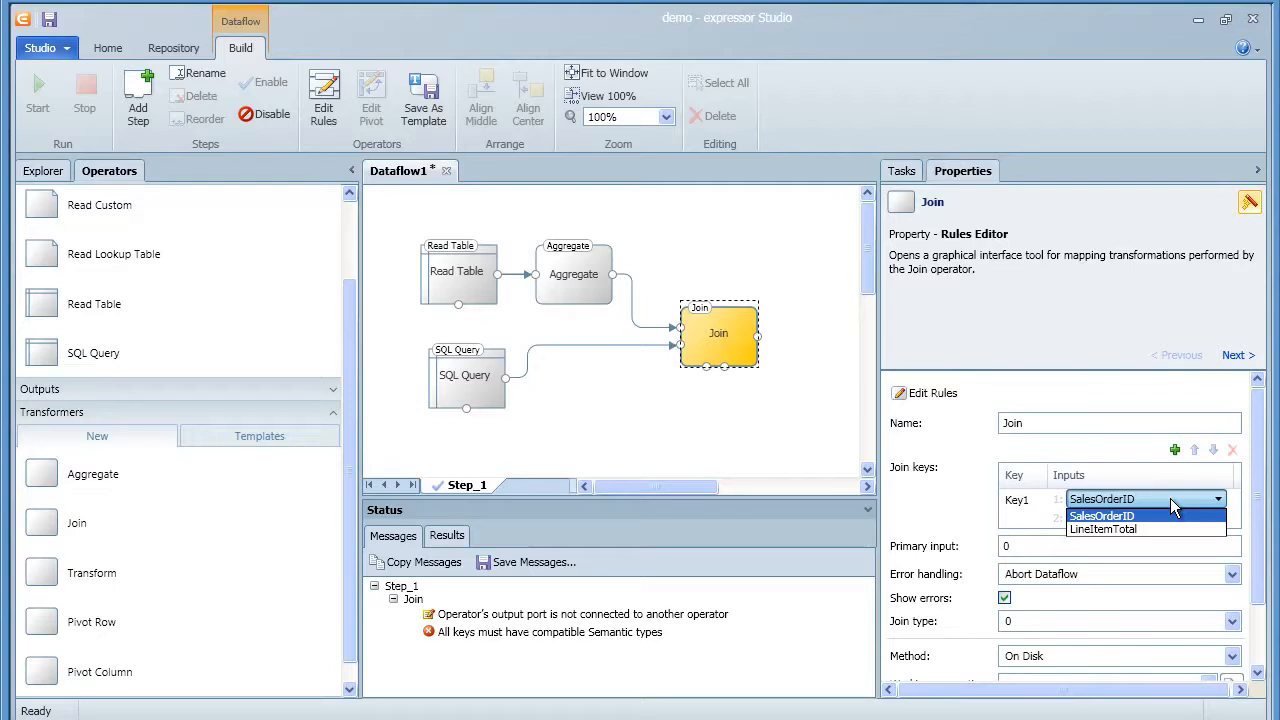
click(1165, 515)
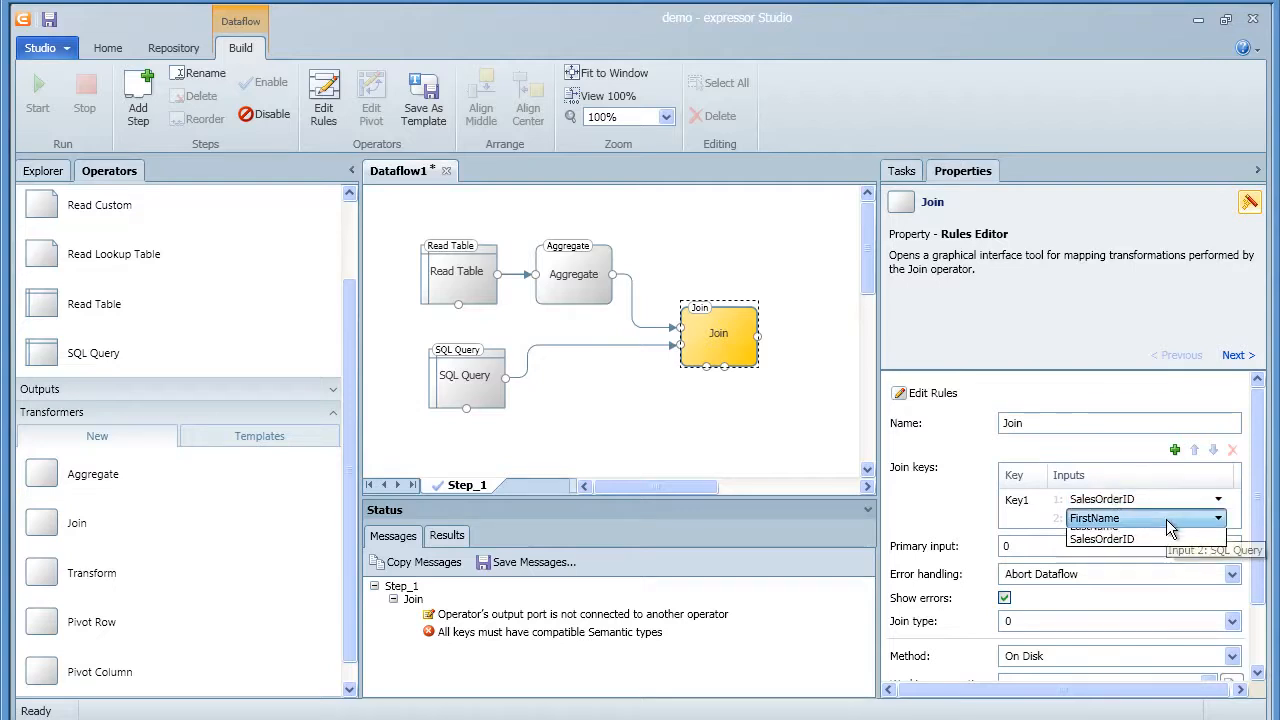
click(1166, 519)
click(1147, 562)
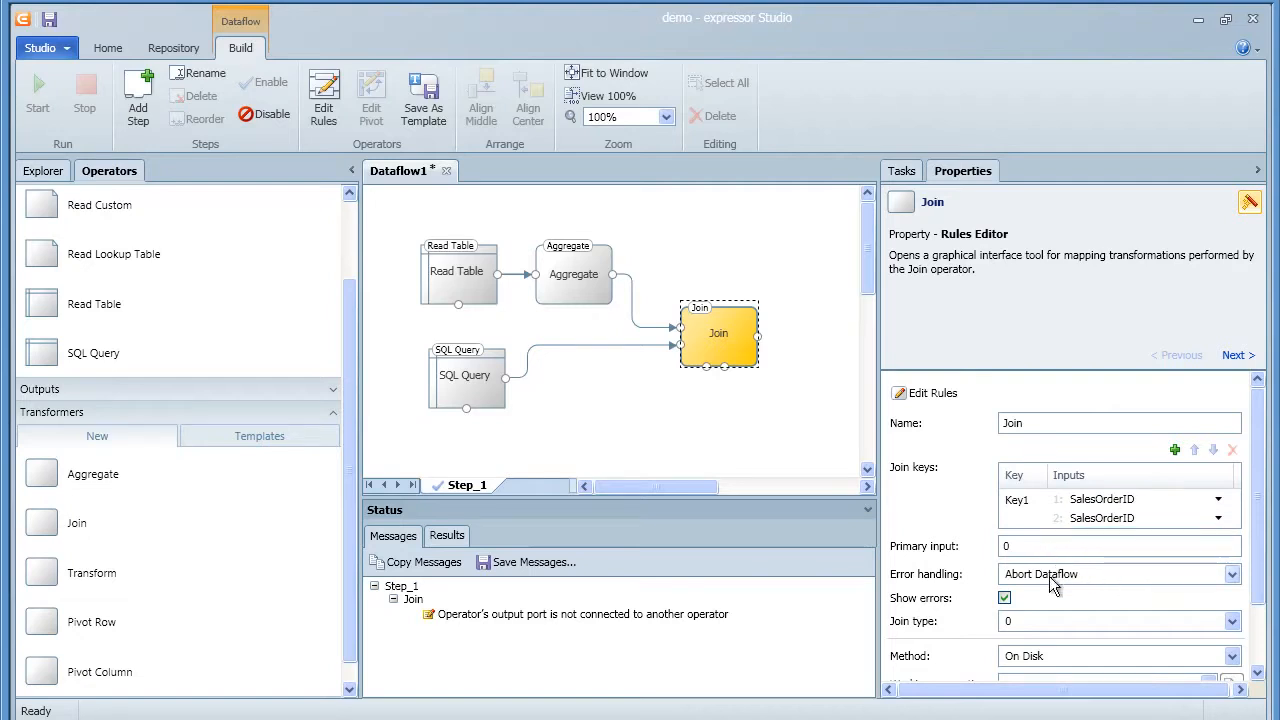
click(1040, 622)
click(1036, 638)
click(1036, 656)
click(1030, 675)
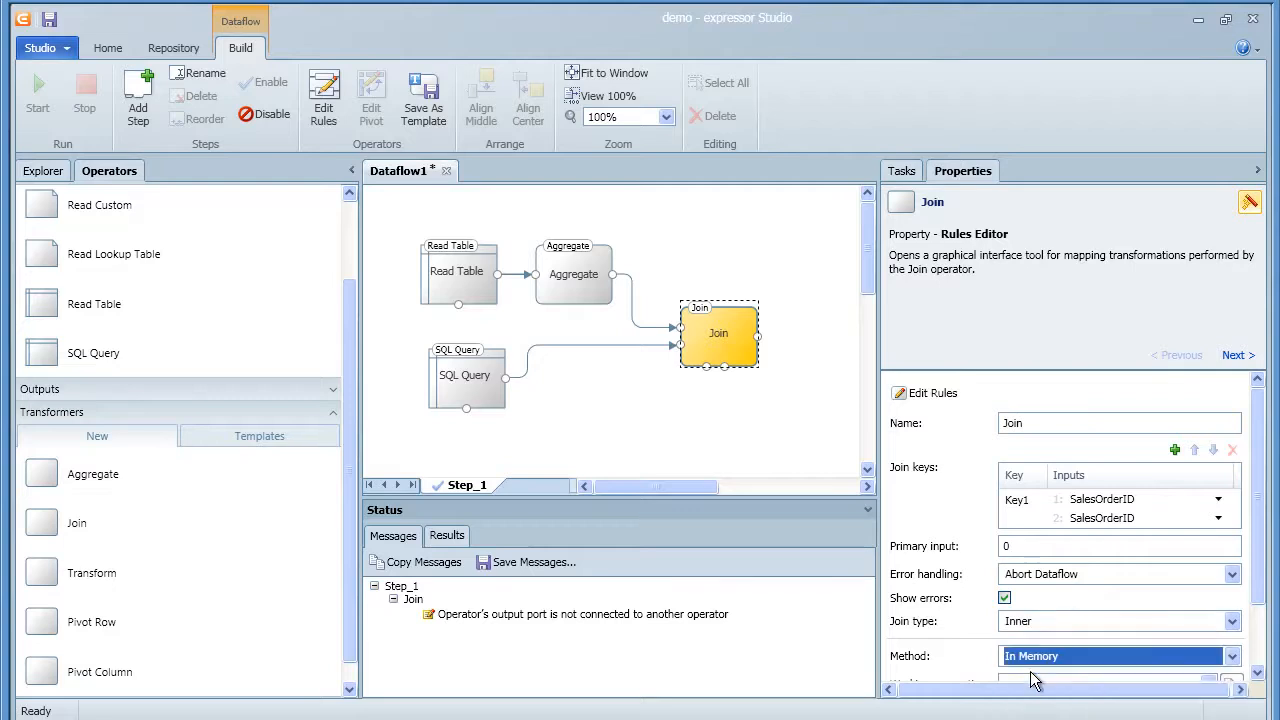
click(926, 394)
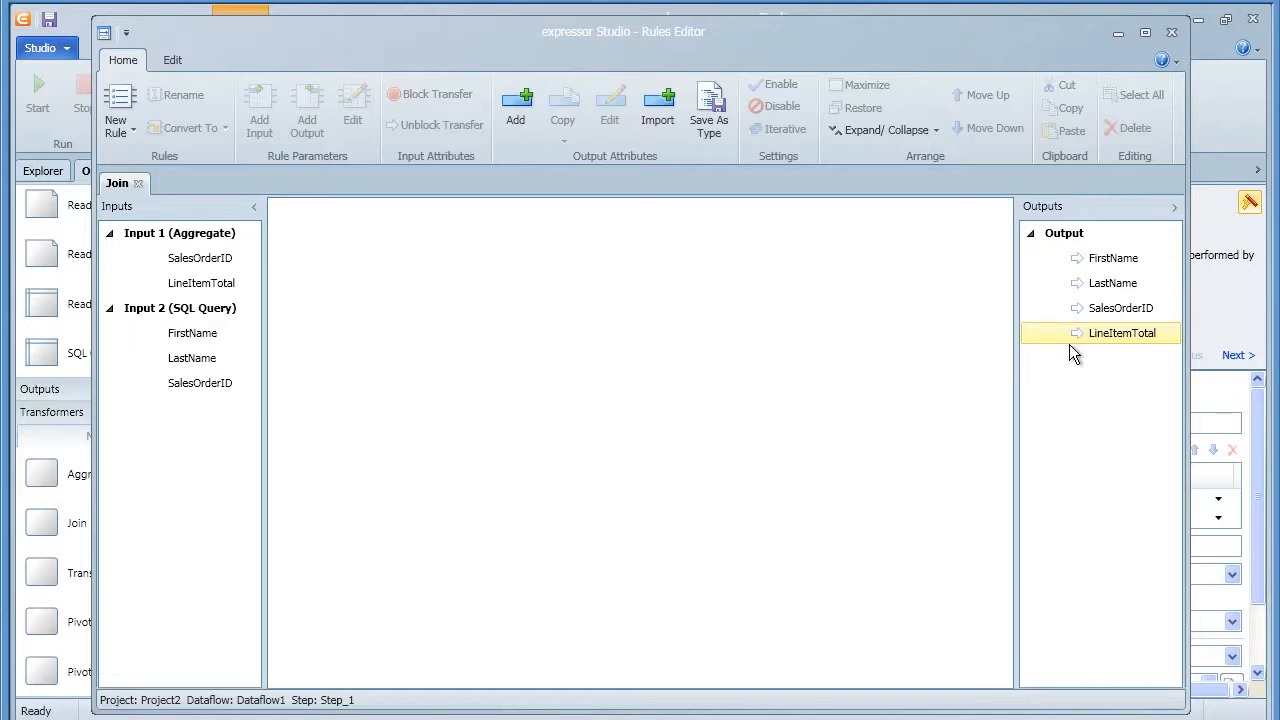
Share the Join's output record as composite type 'SalesOrderDetail' and return to Dataflow1
click(1064, 240)
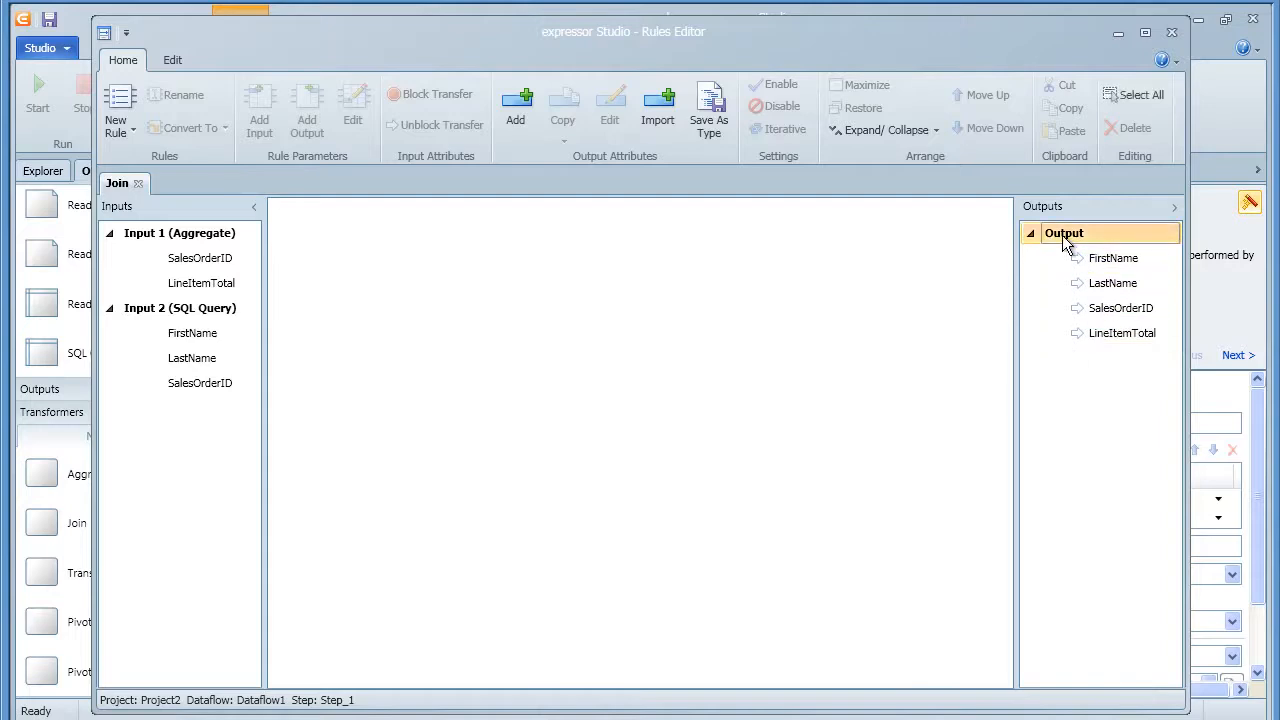
click(708, 118)
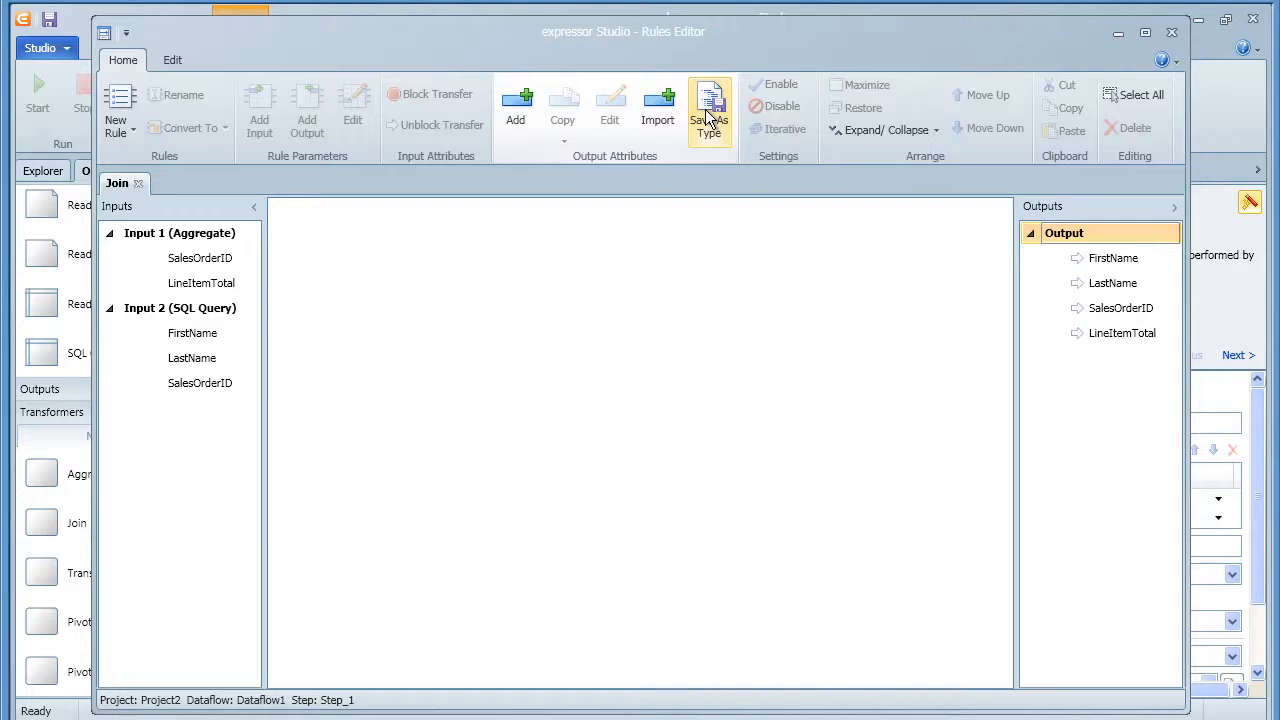
drag(652, 370, 549, 371)
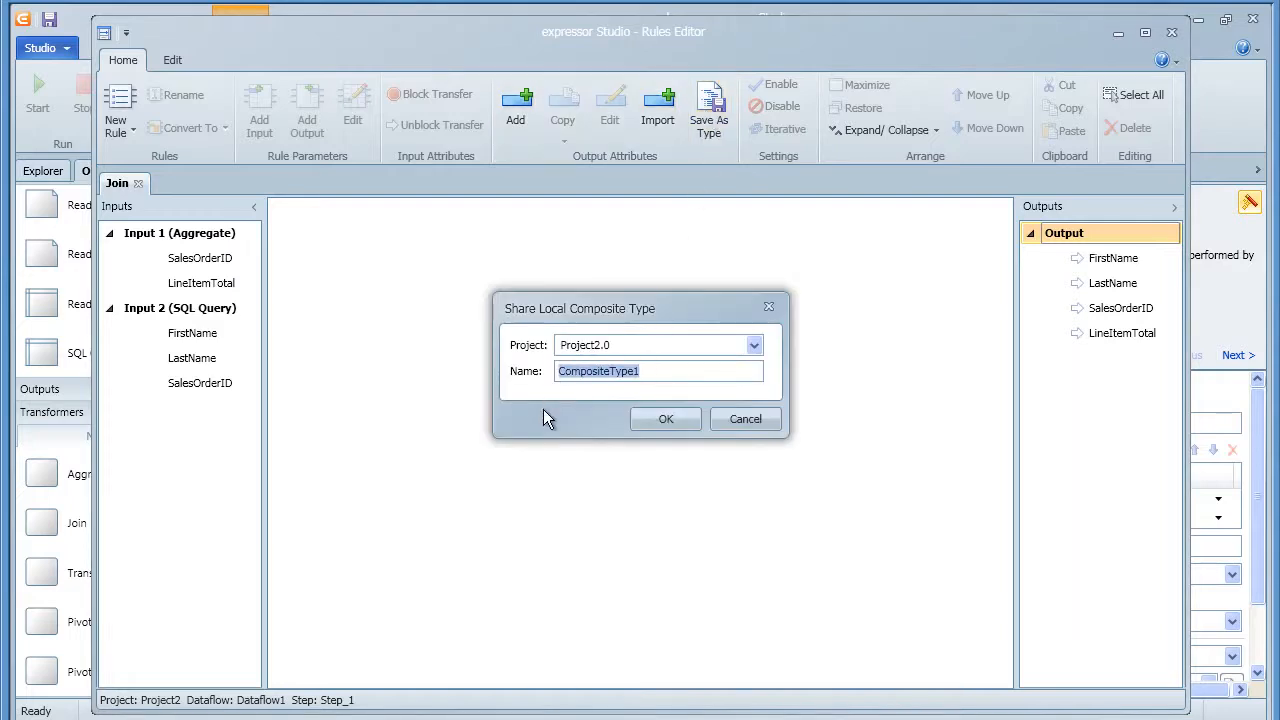
text(Sales)
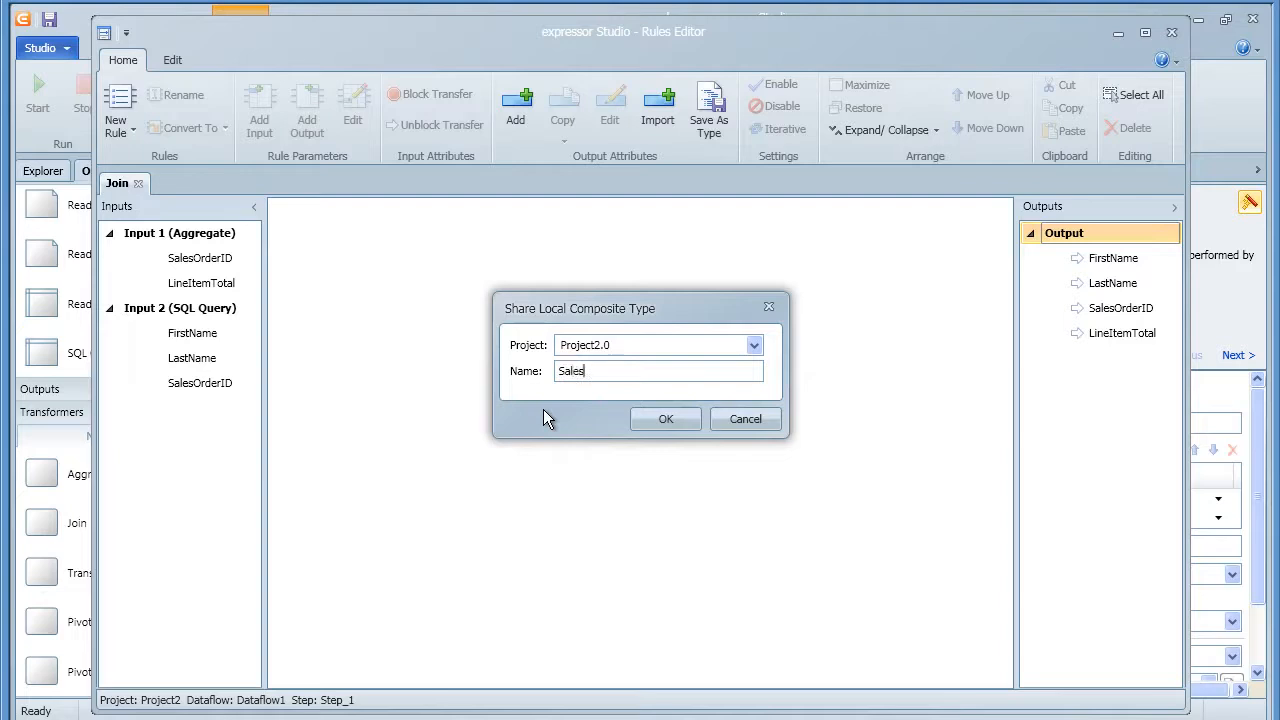
text(OrderDetail)
click(660, 419)
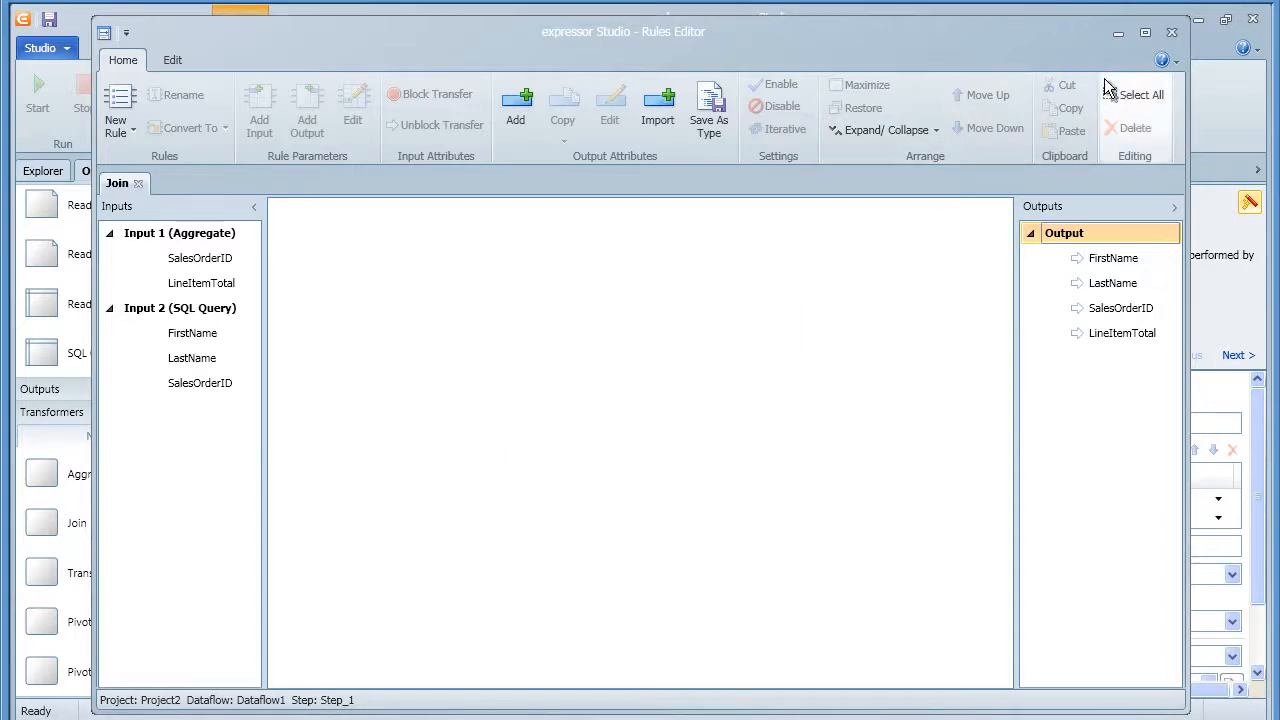
click(1171, 32)
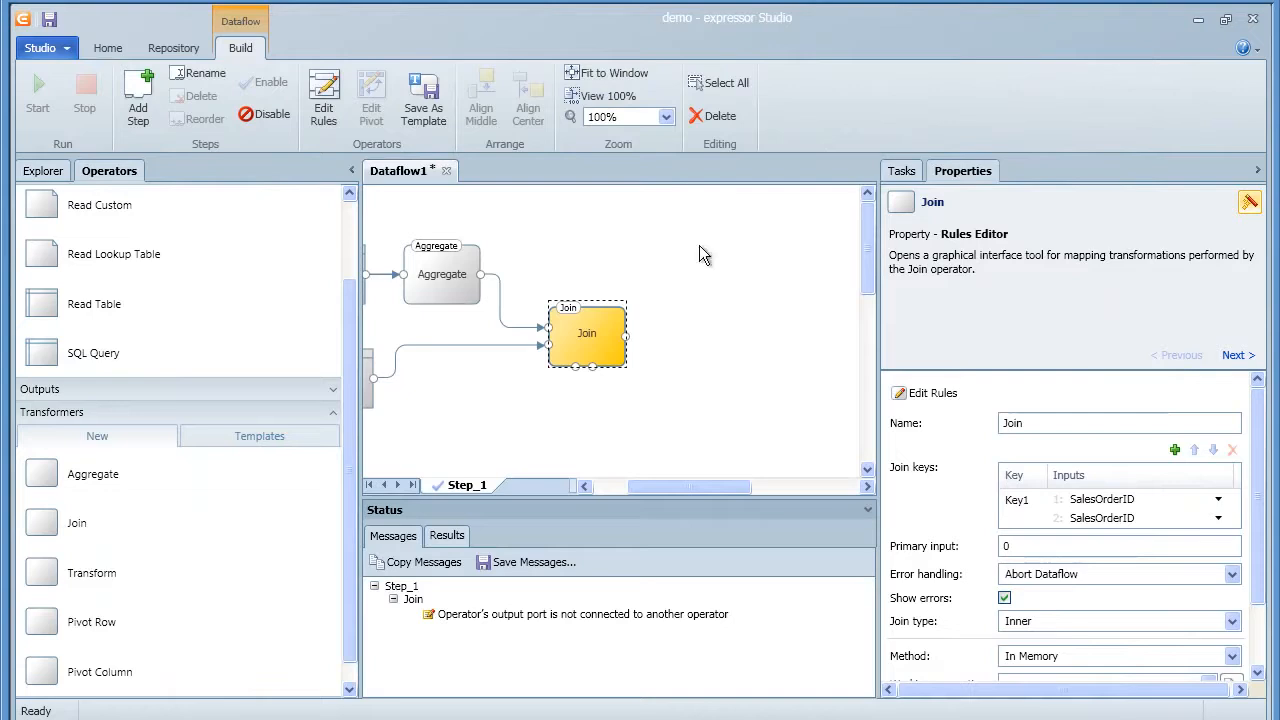
Place a Write File operator right of the Join and feed the Join output into it
click(202, 396)
drag(55, 478, 705, 358)
drag(627, 337, 662, 338)
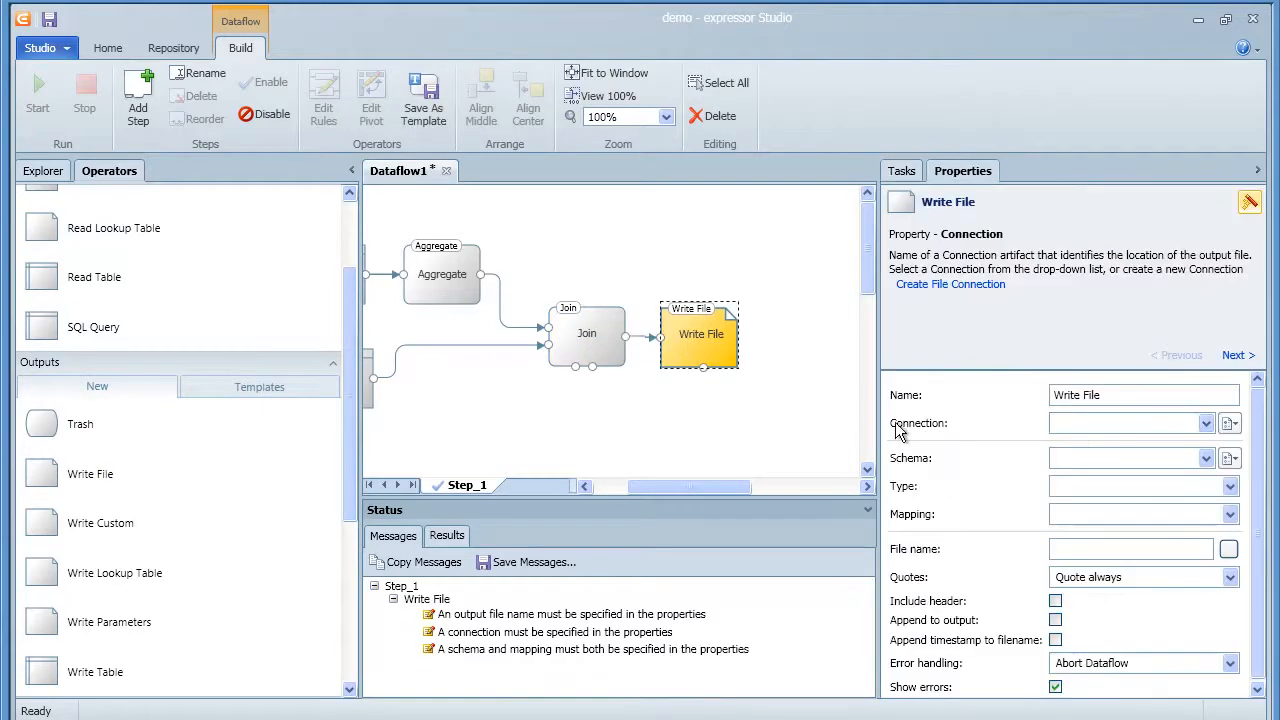
Create file connection FileConnection1 pointing to C:\data for Write File
click(1232, 425)
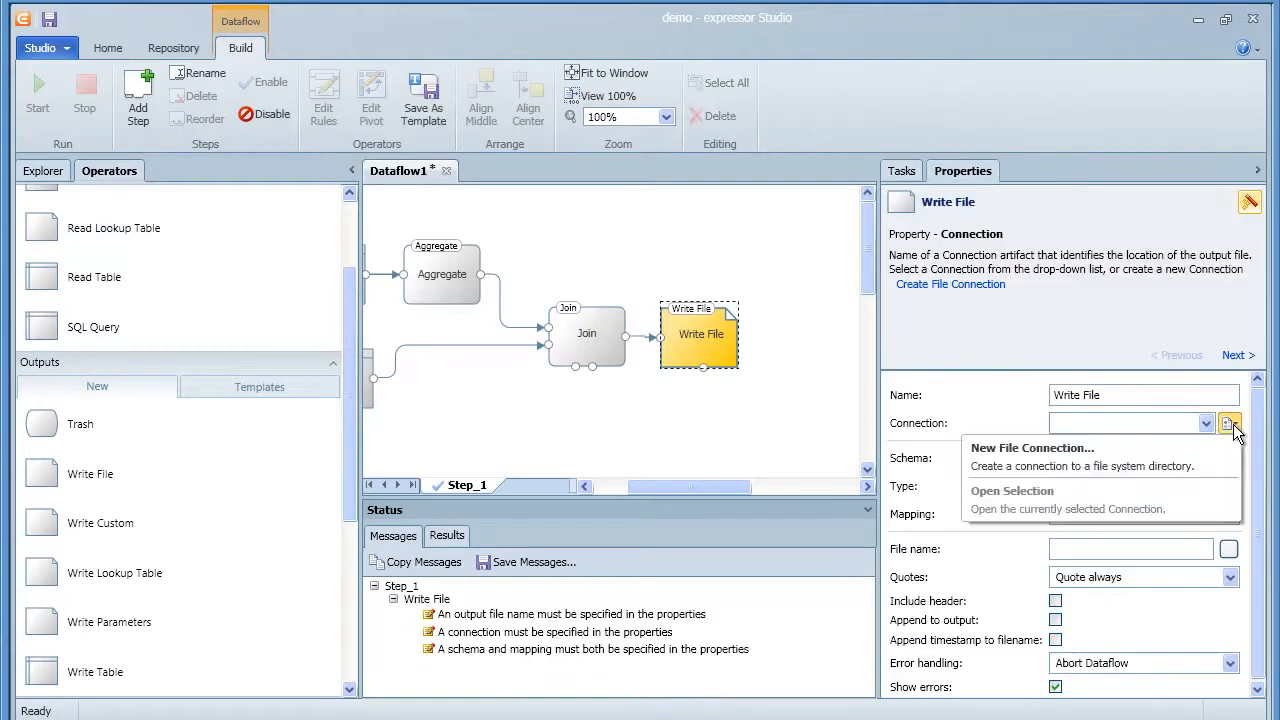
click(1192, 450)
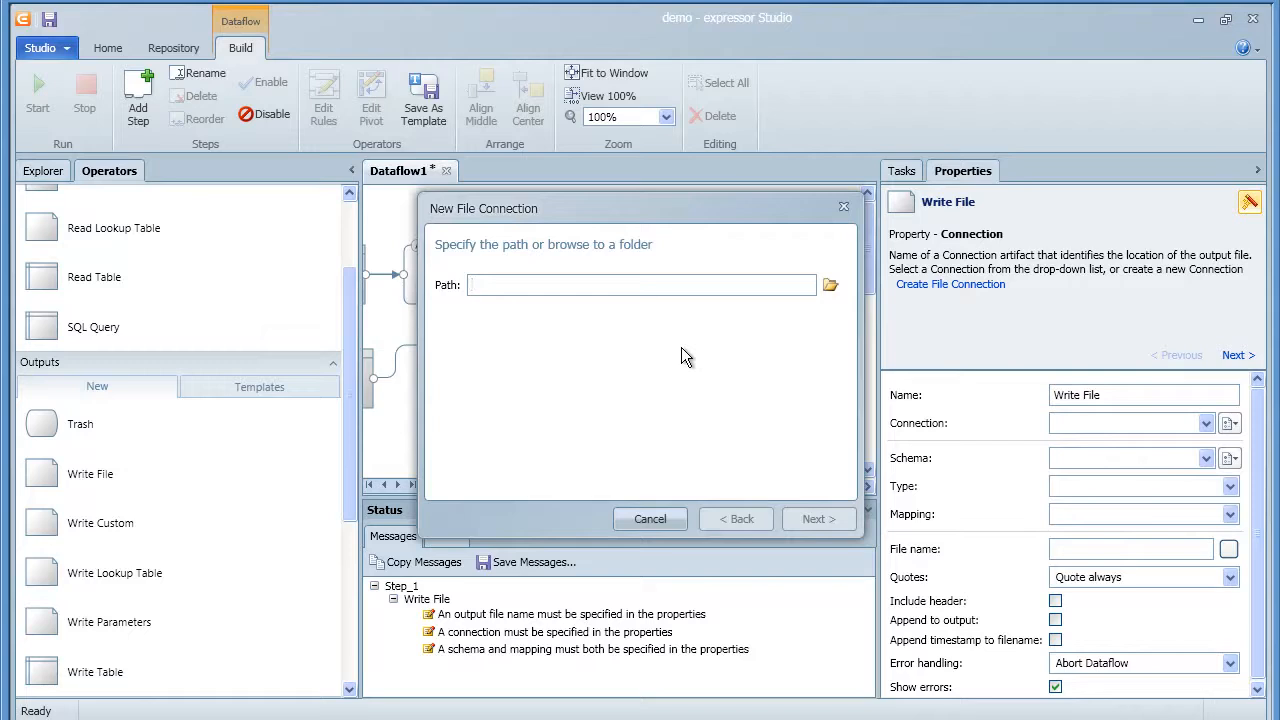
text(C:\data)
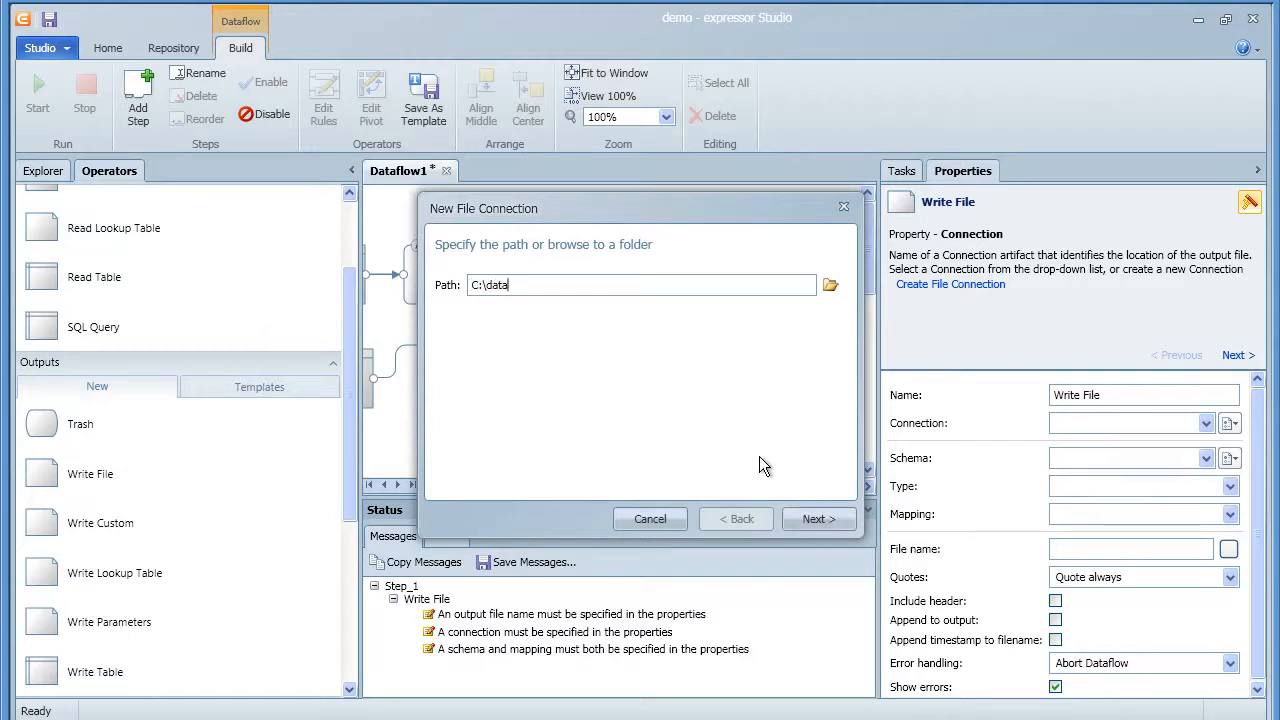
click(807, 518)
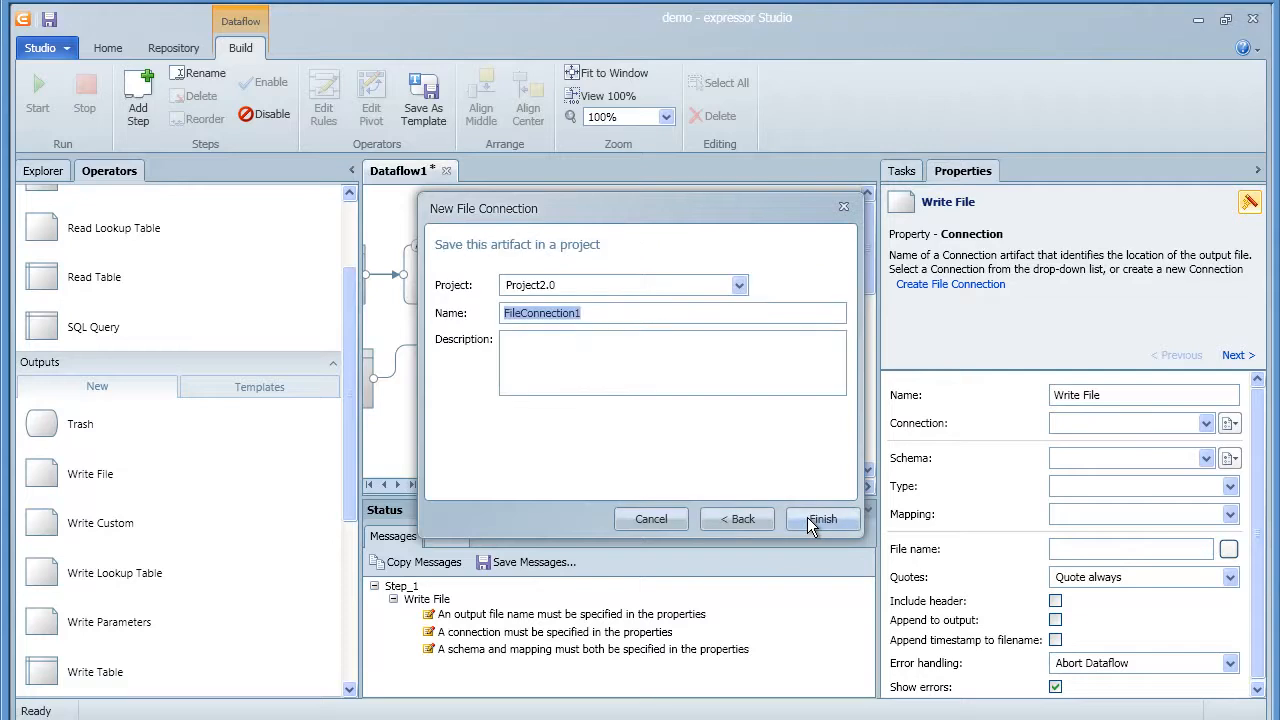
click(807, 517)
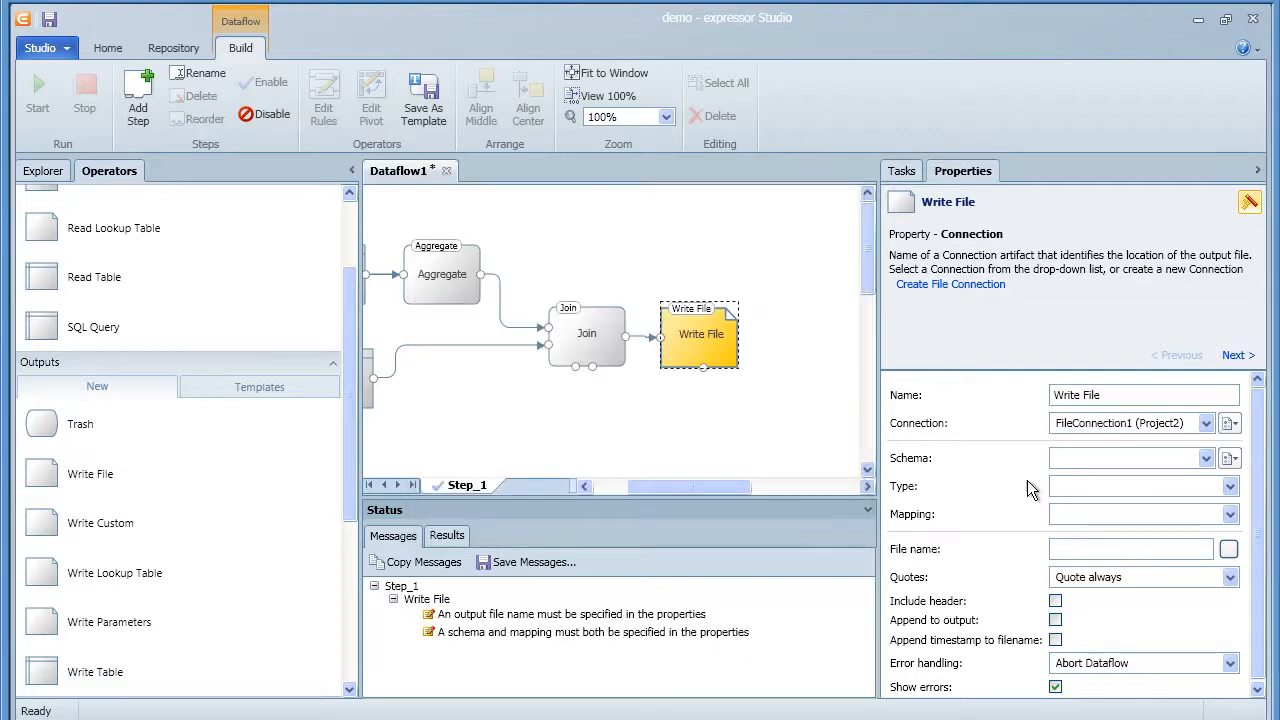
Create delimited schema 'SalesOrderDetailSchema' for Write File from the shared SalesOrderDetail type
click(1222, 459)
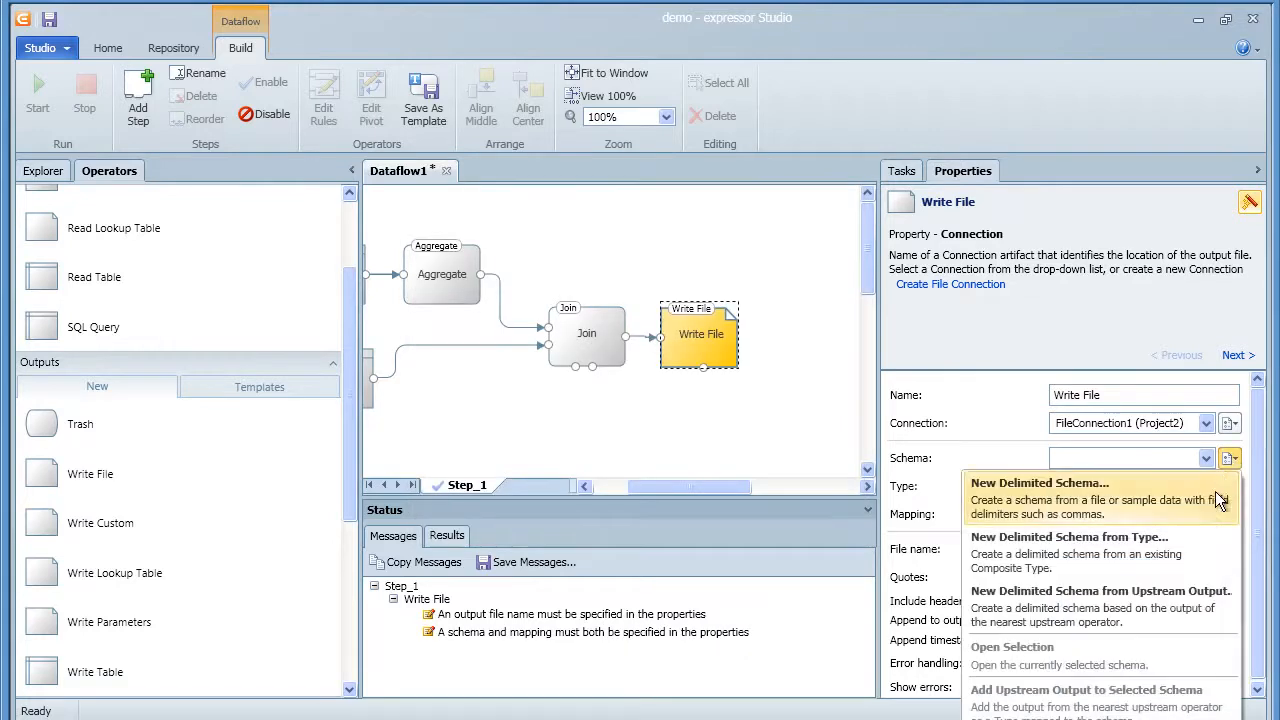
click(1180, 549)
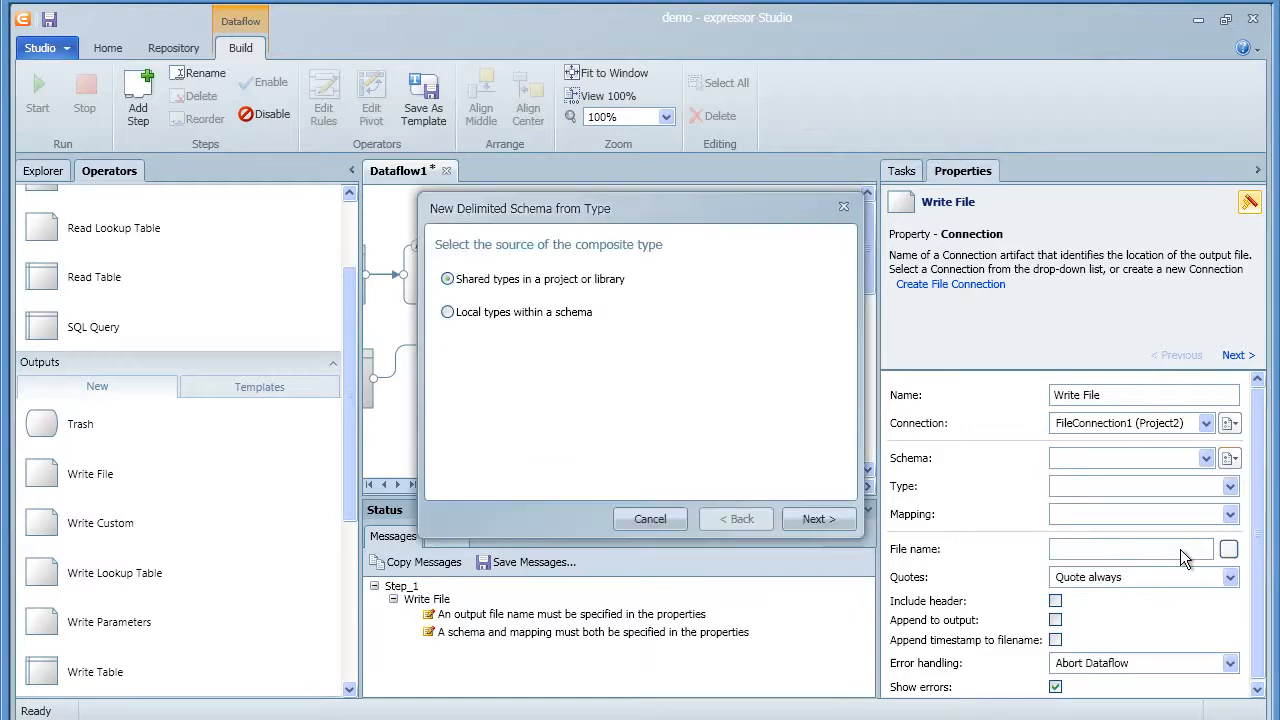
click(813, 519)
click(506, 342)
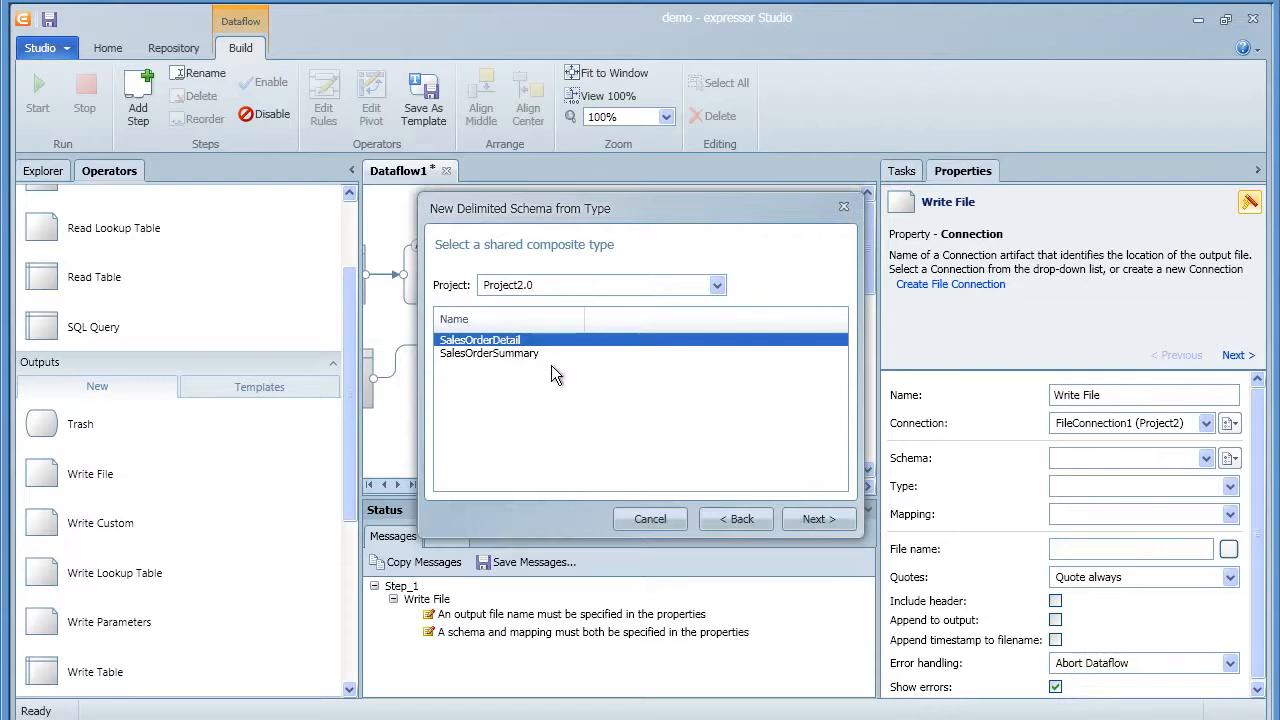
click(813, 519)
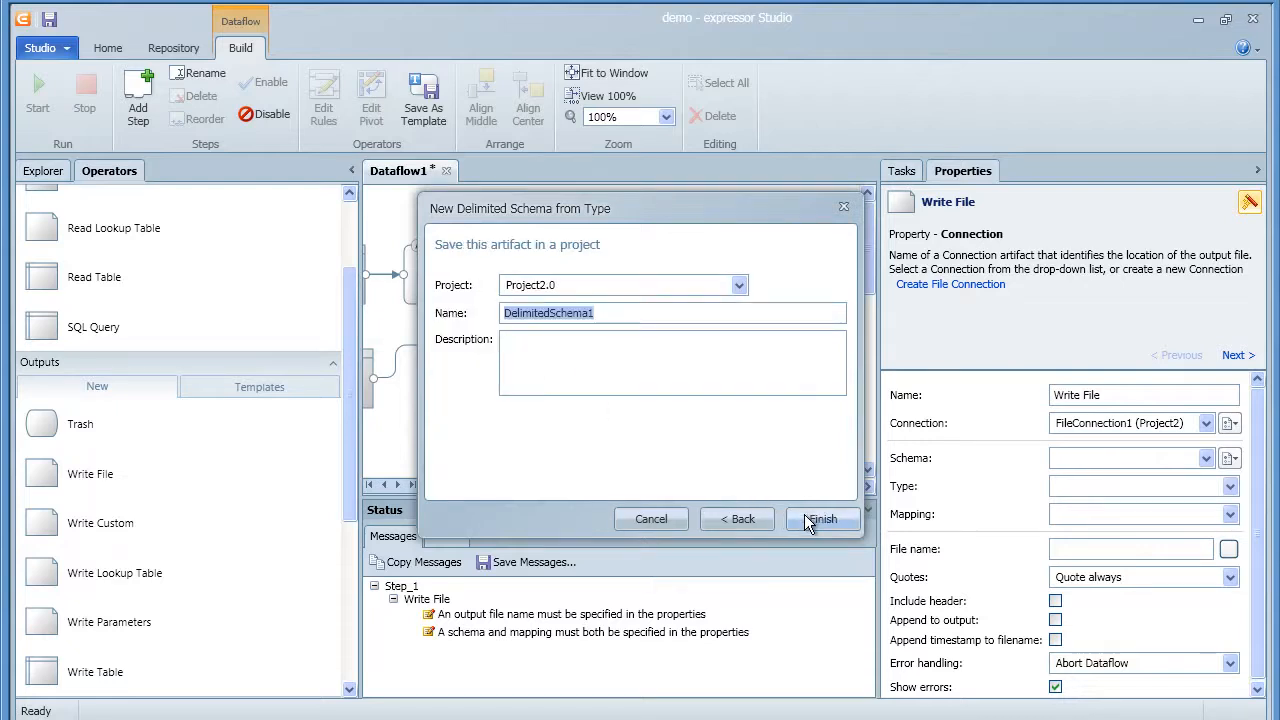
text(SalesOr)
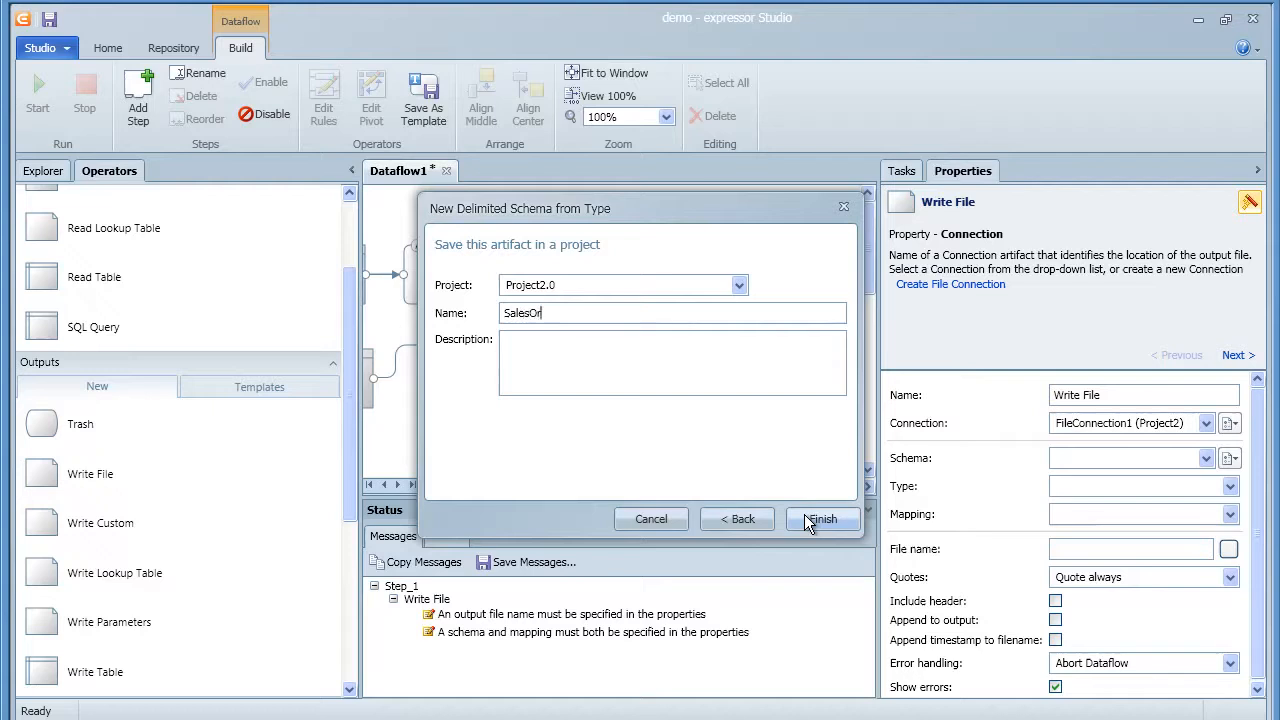
text(derDetailSchema)
click(812, 520)
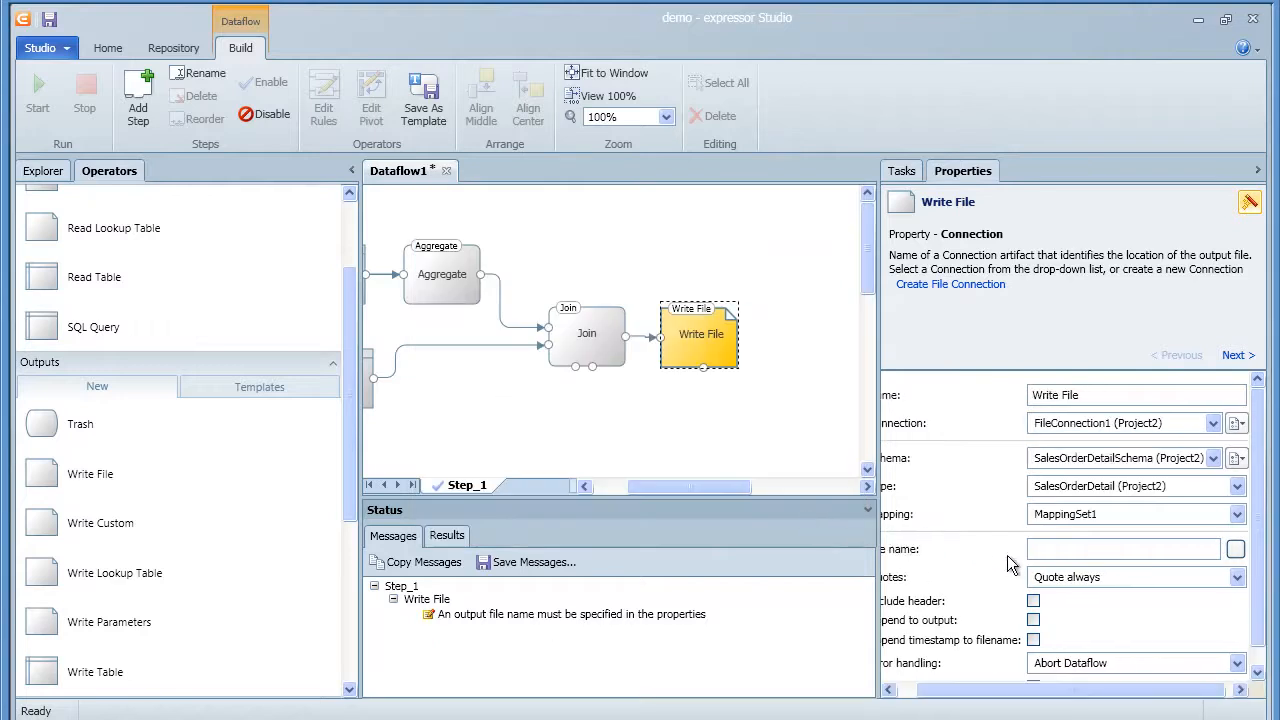
Output to salesOrderDetail.txt with no quotes and a header row, then open SalesOrderDetailSchema
text(salesO)
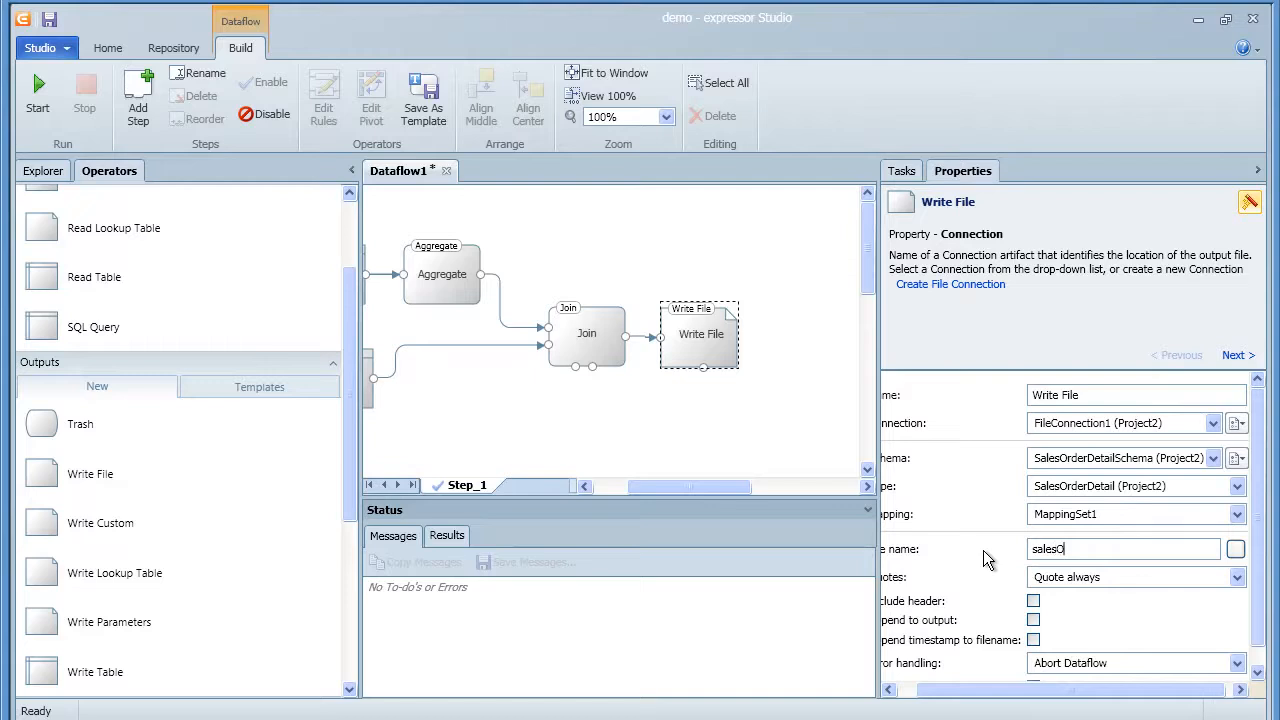
text(rderDetail.txt)
click(1050, 580)
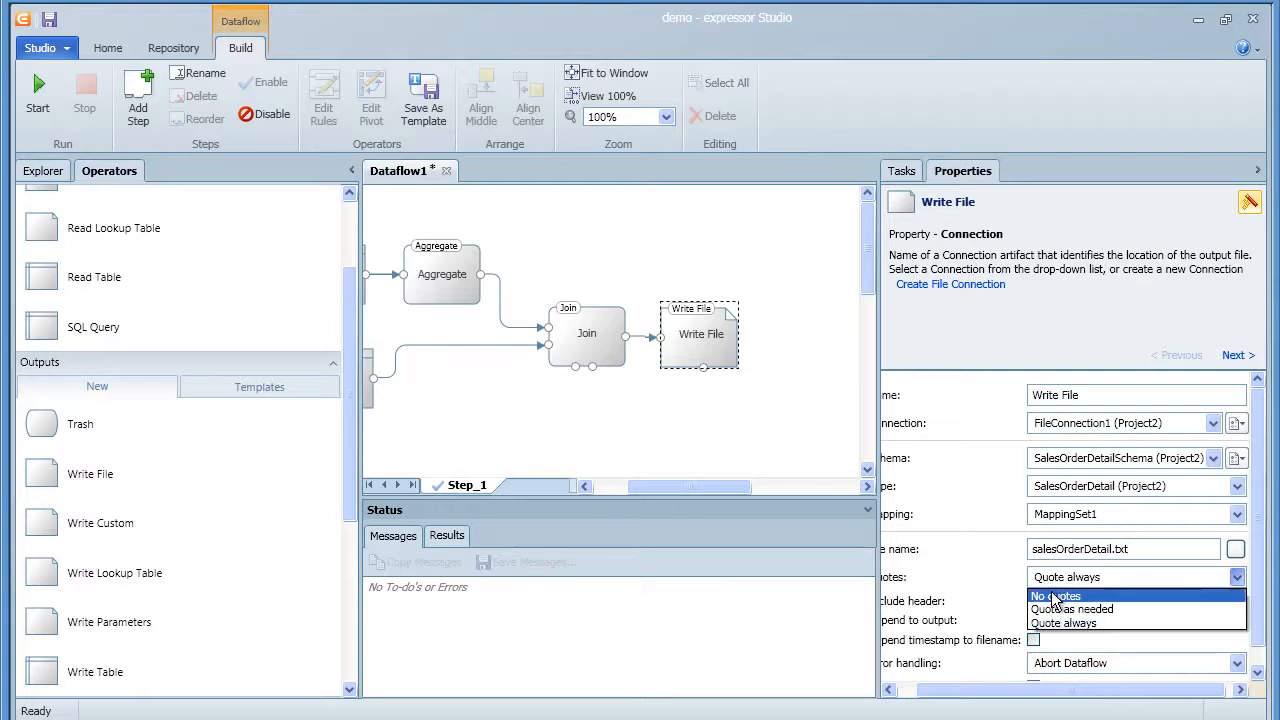
click(1052, 595)
click(1033, 602)
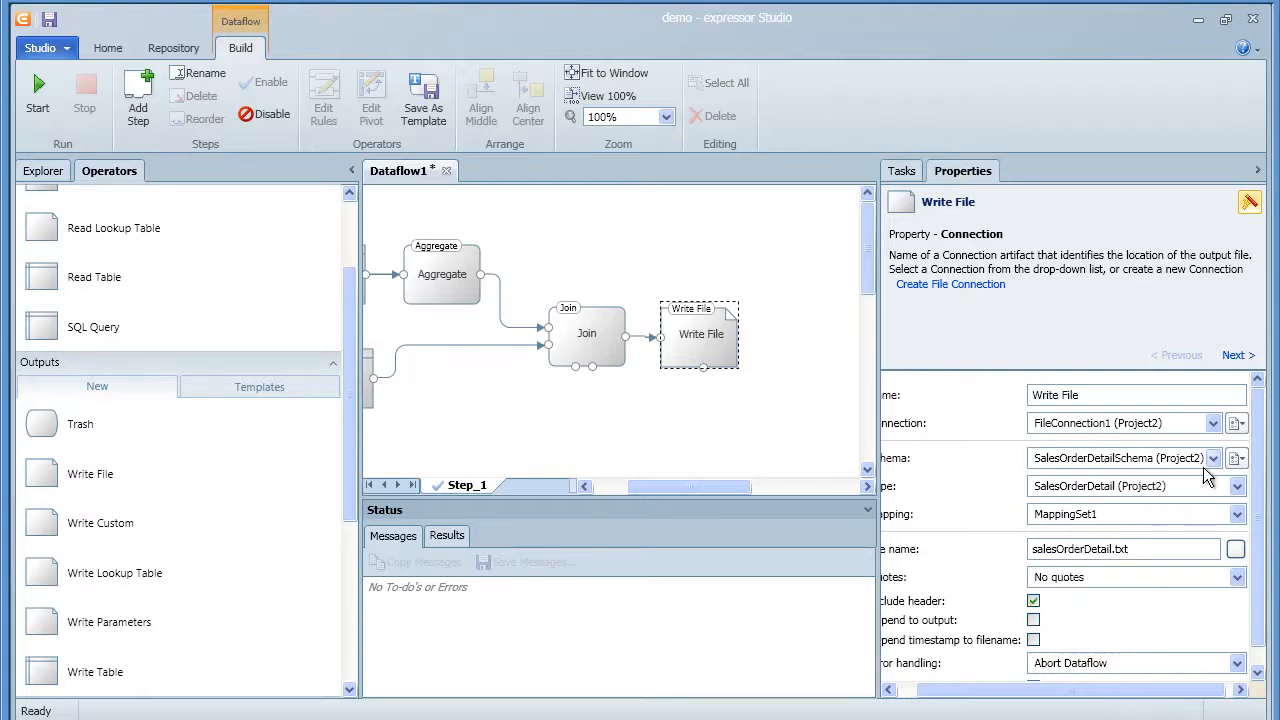
click(1238, 459)
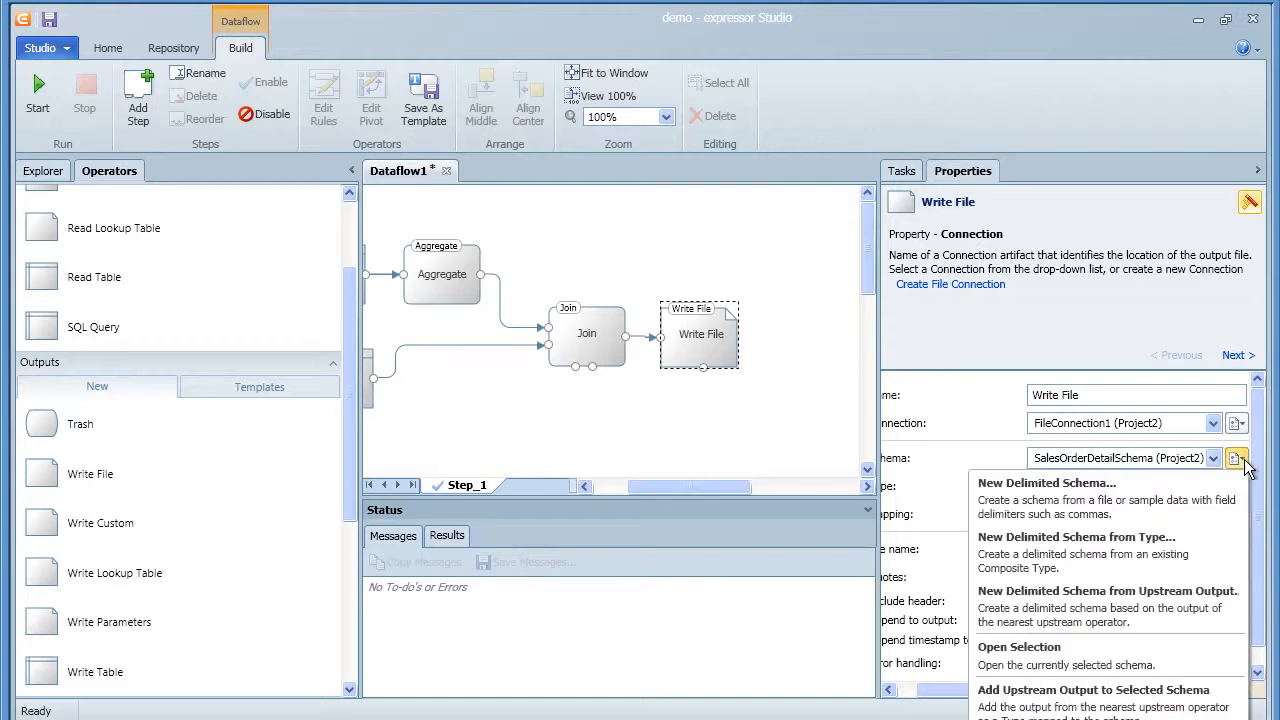
click(1035, 658)
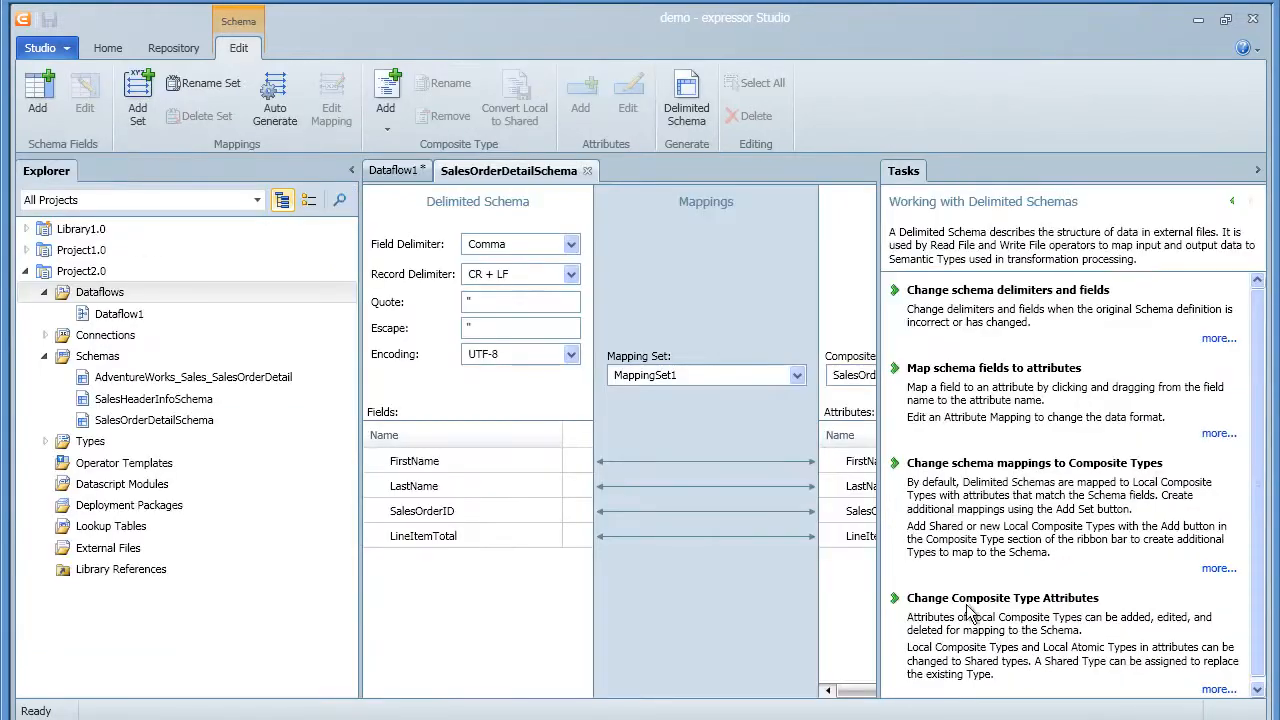
Turn on currency formatting for the LineItemTotal mapping
click(1259, 171)
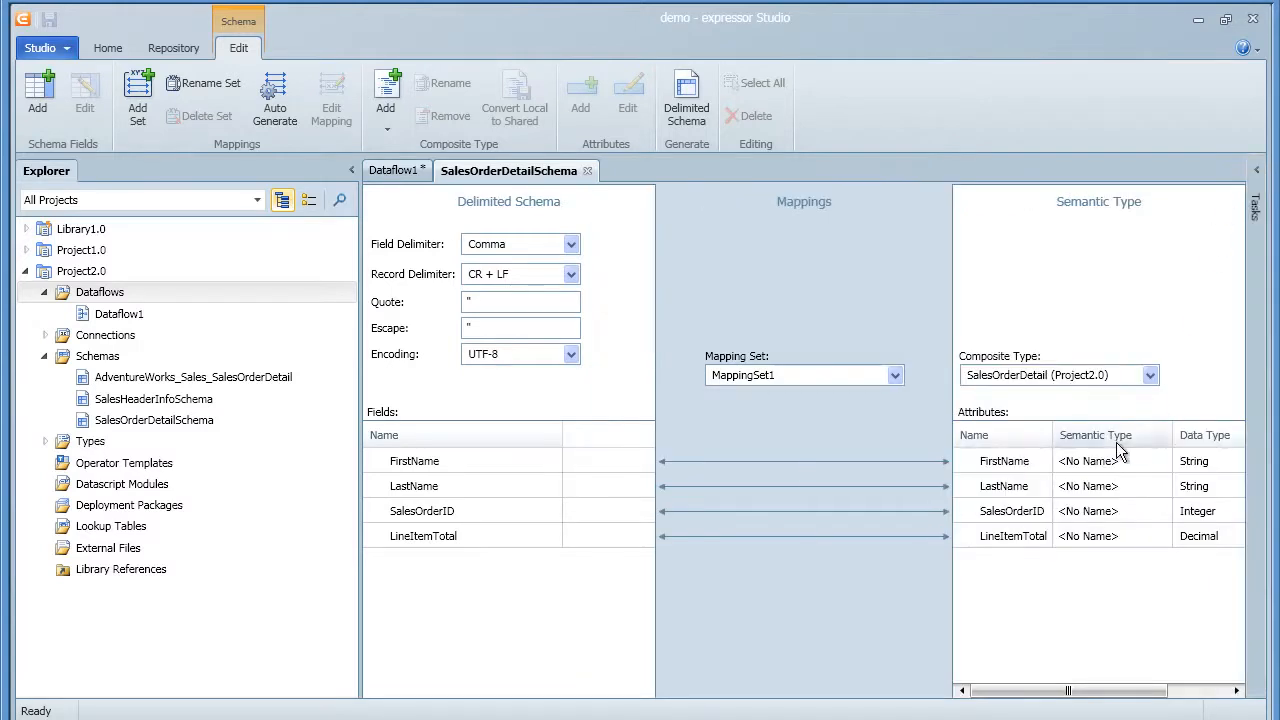
click(1068, 539)
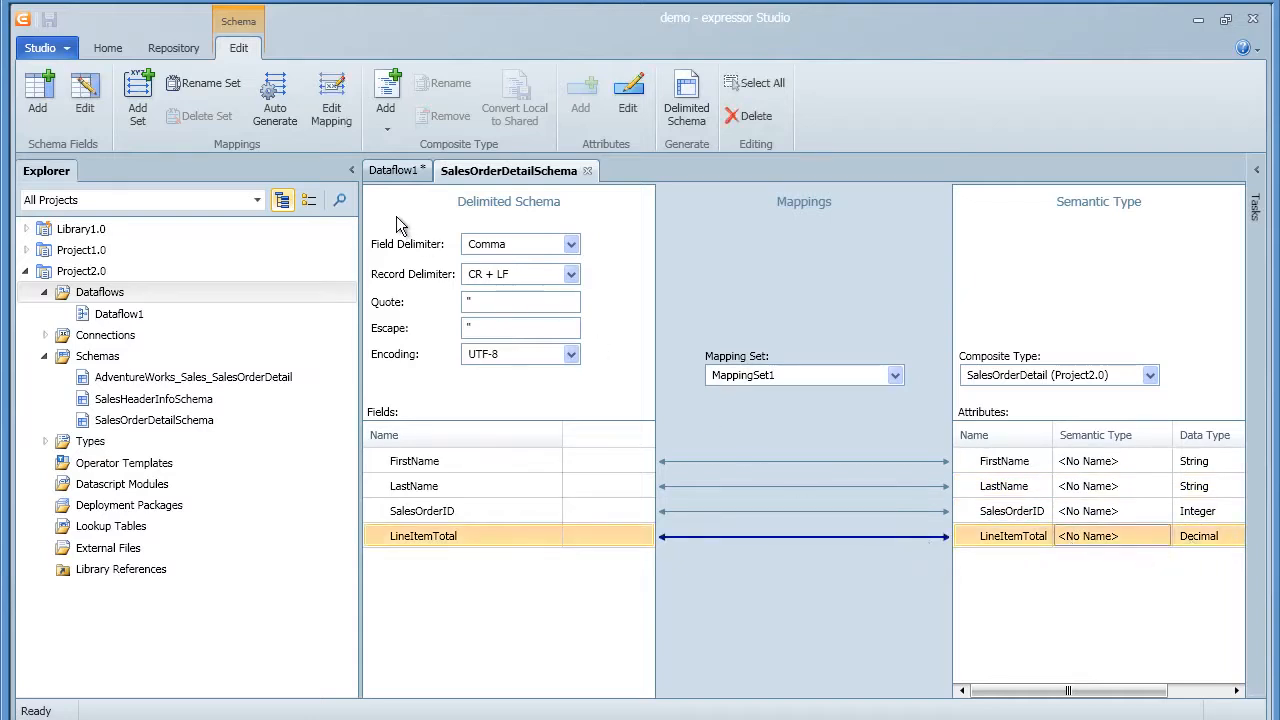
click(326, 120)
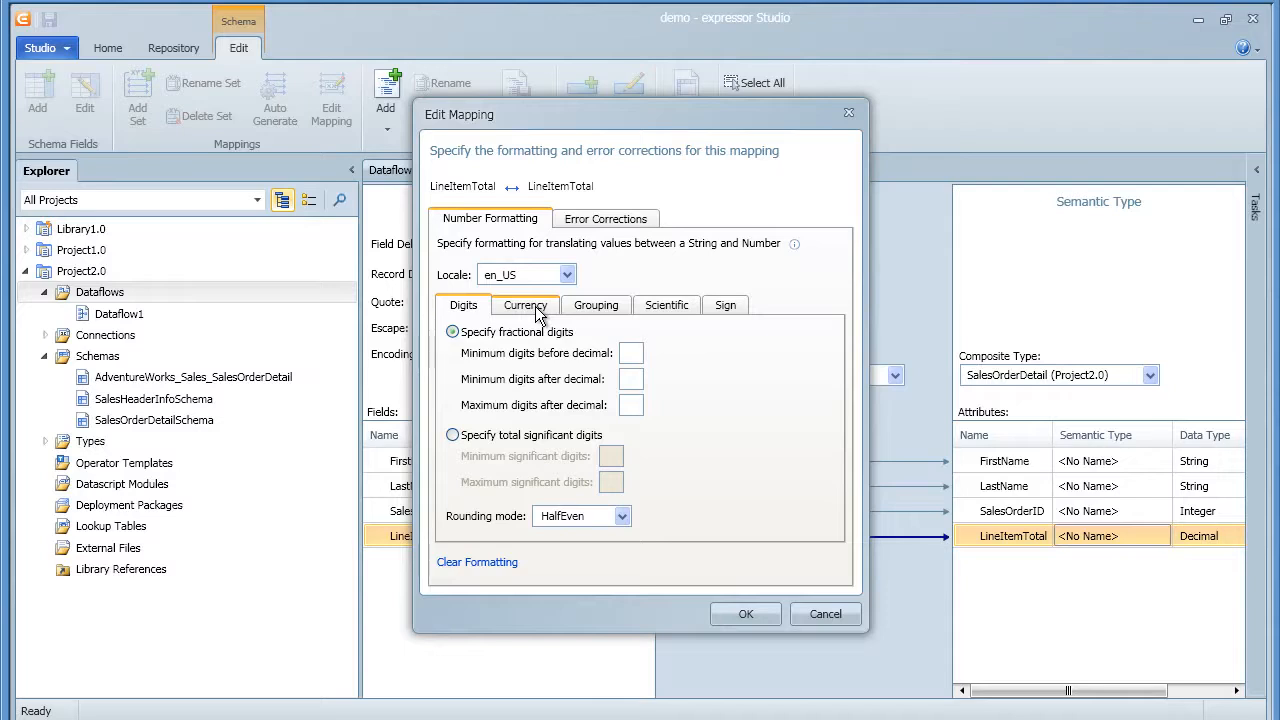
click(533, 312)
click(530, 308)
click(510, 336)
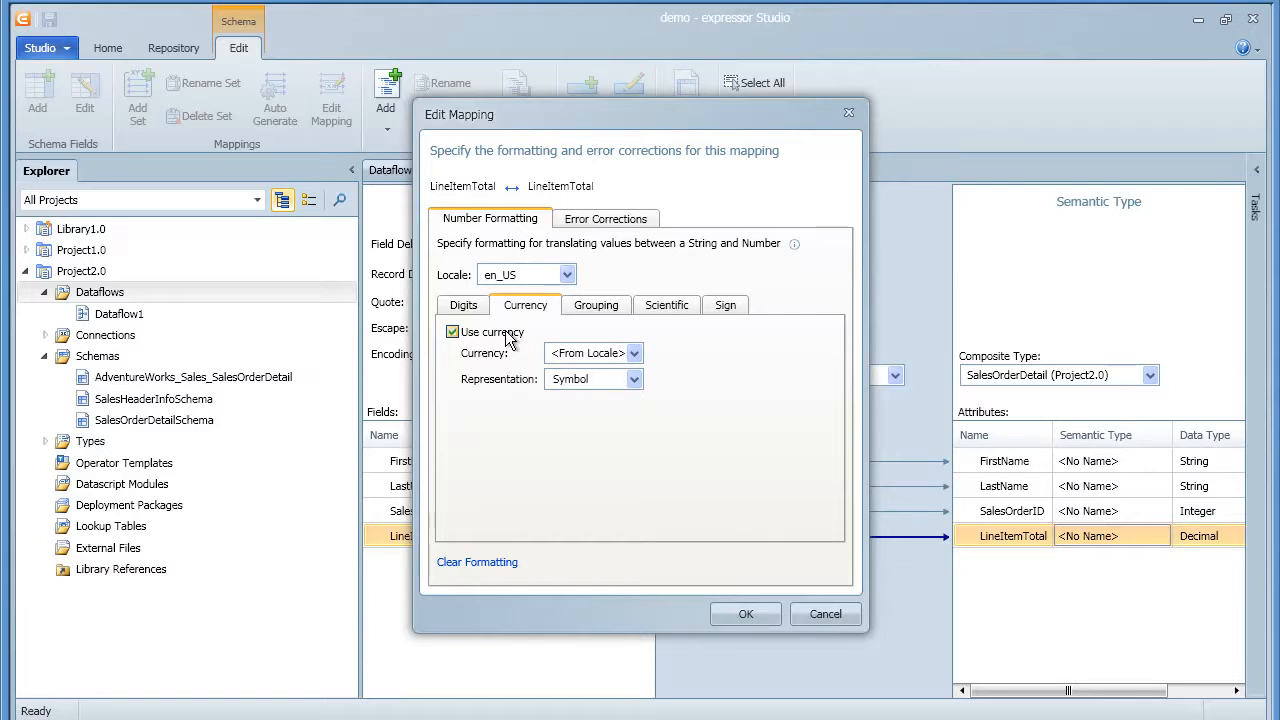
Enable digit grouping with size 3, ',' as grouping character and '.' as decimal separator
click(590, 307)
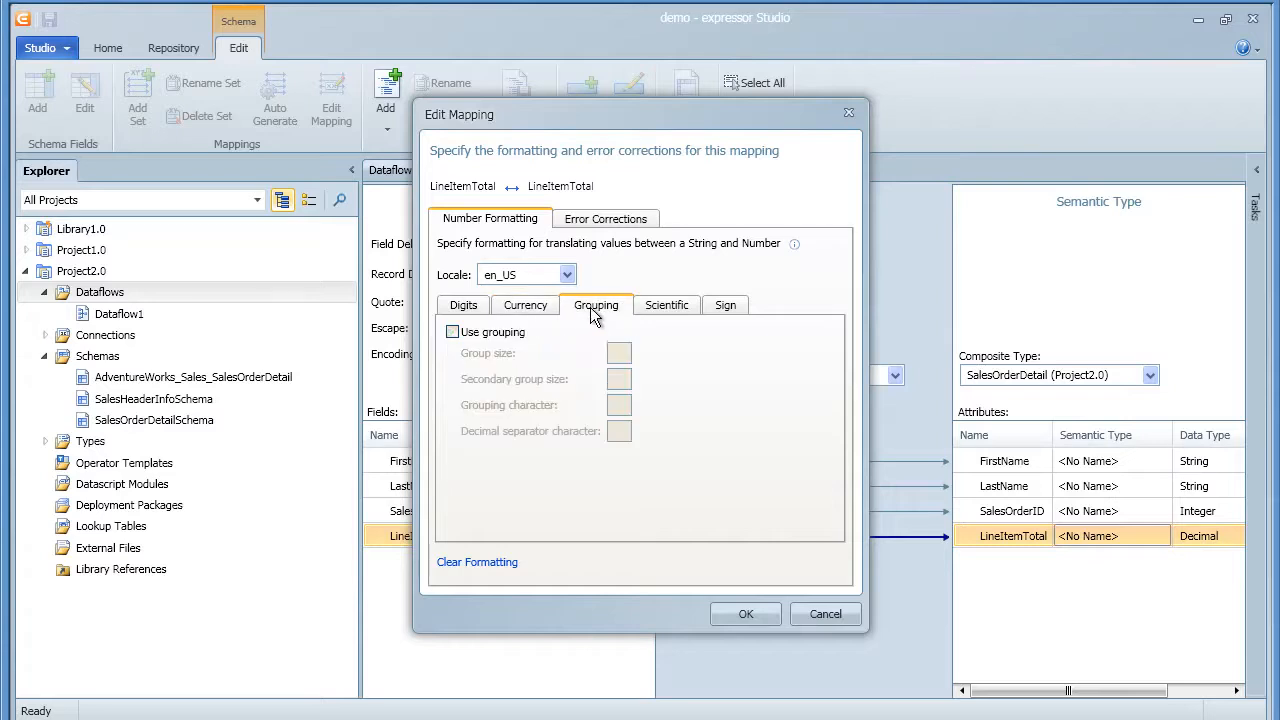
click(513, 336)
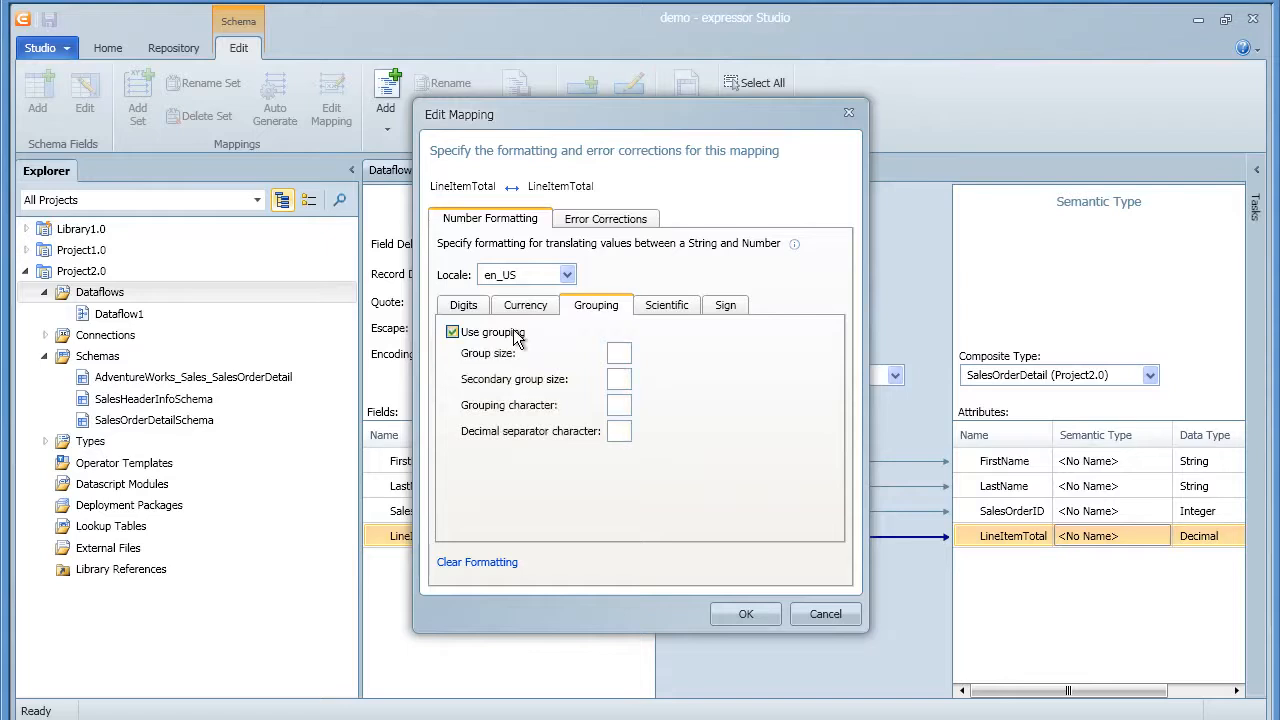
click(619, 353)
text(3)
click(617, 404)
text(,)
click(620, 433)
text(.)
click(724, 612)
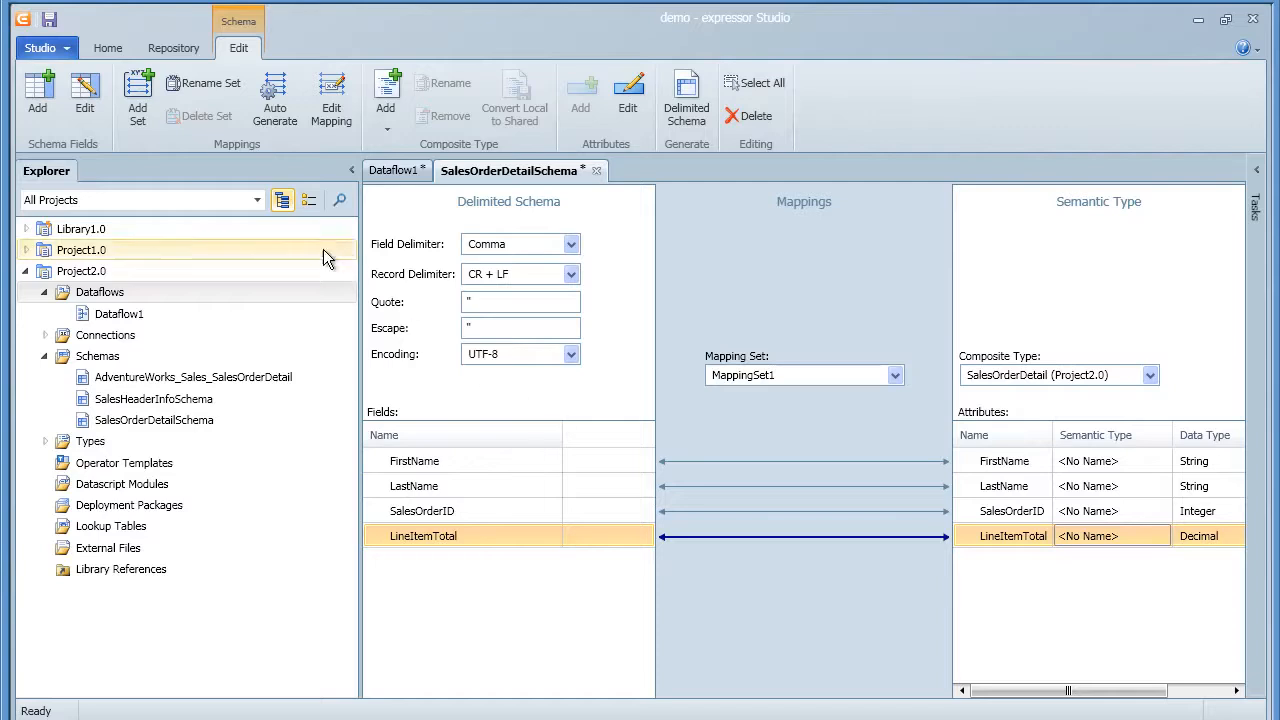
Save and close SalesOrderDetailSchema, returning to the Dataflow1 canvas
click(48, 19)
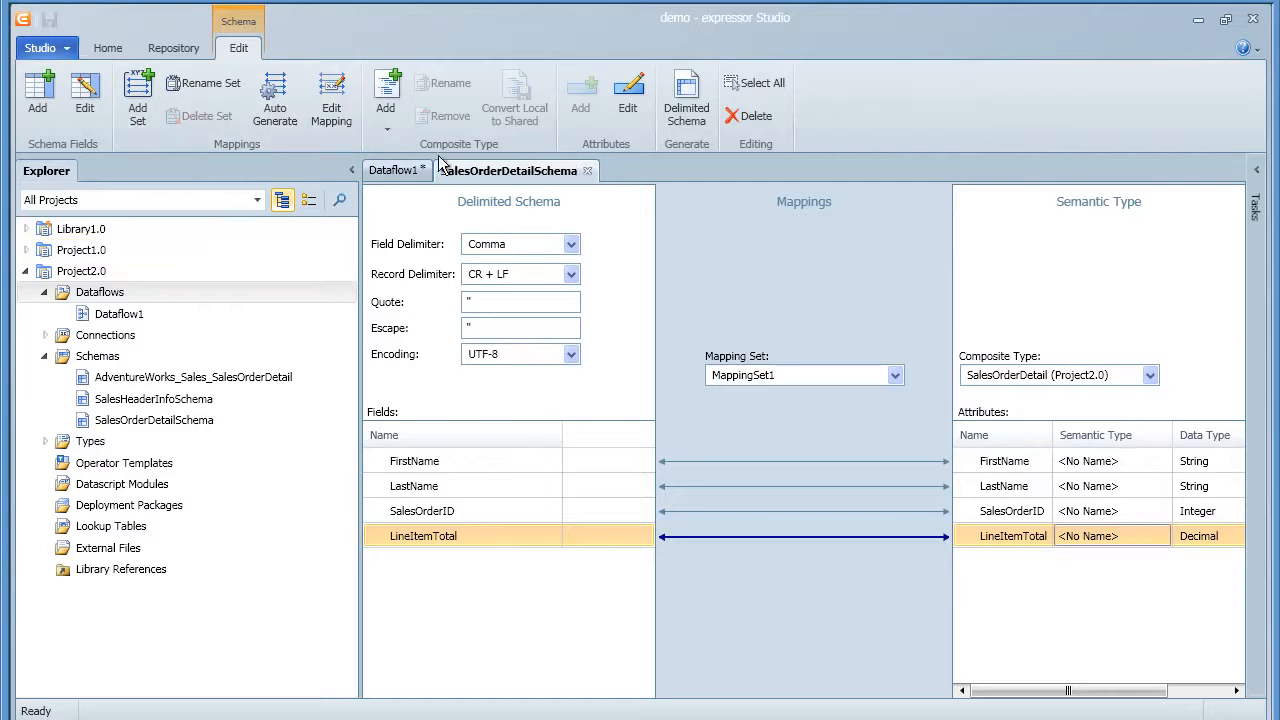
click(587, 171)
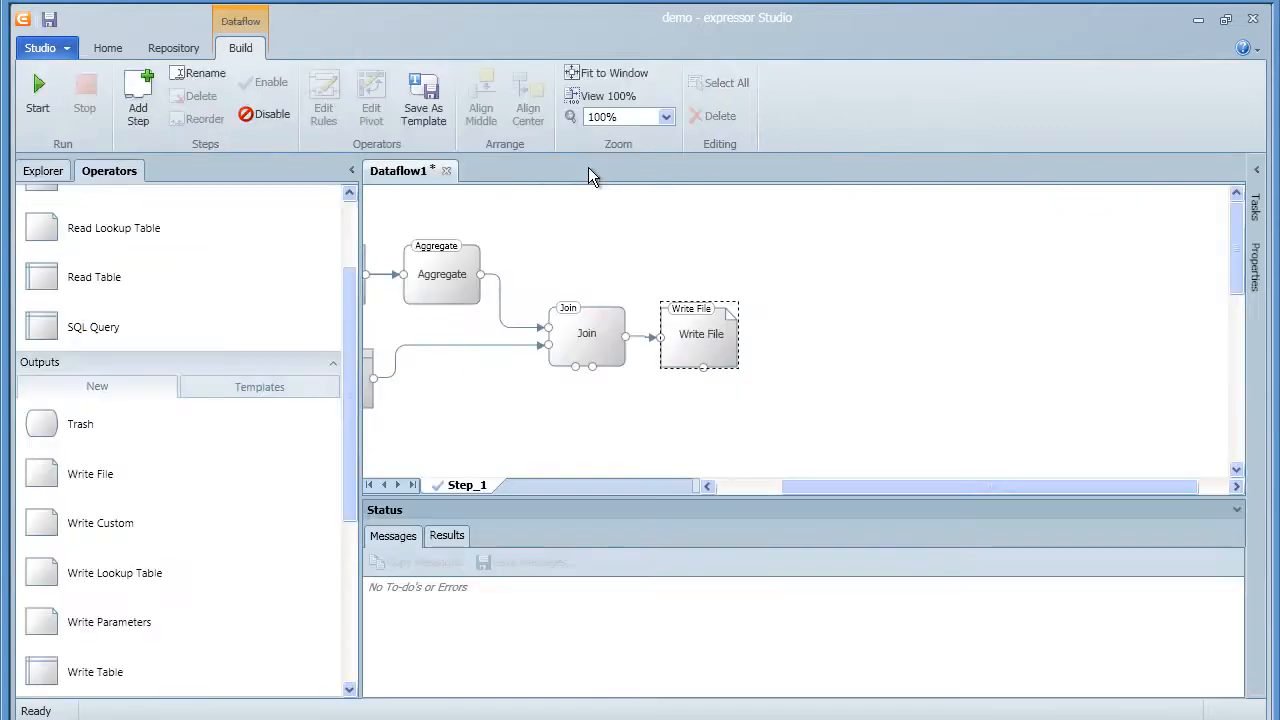
drag(819, 485, 748, 485)
click(692, 435)
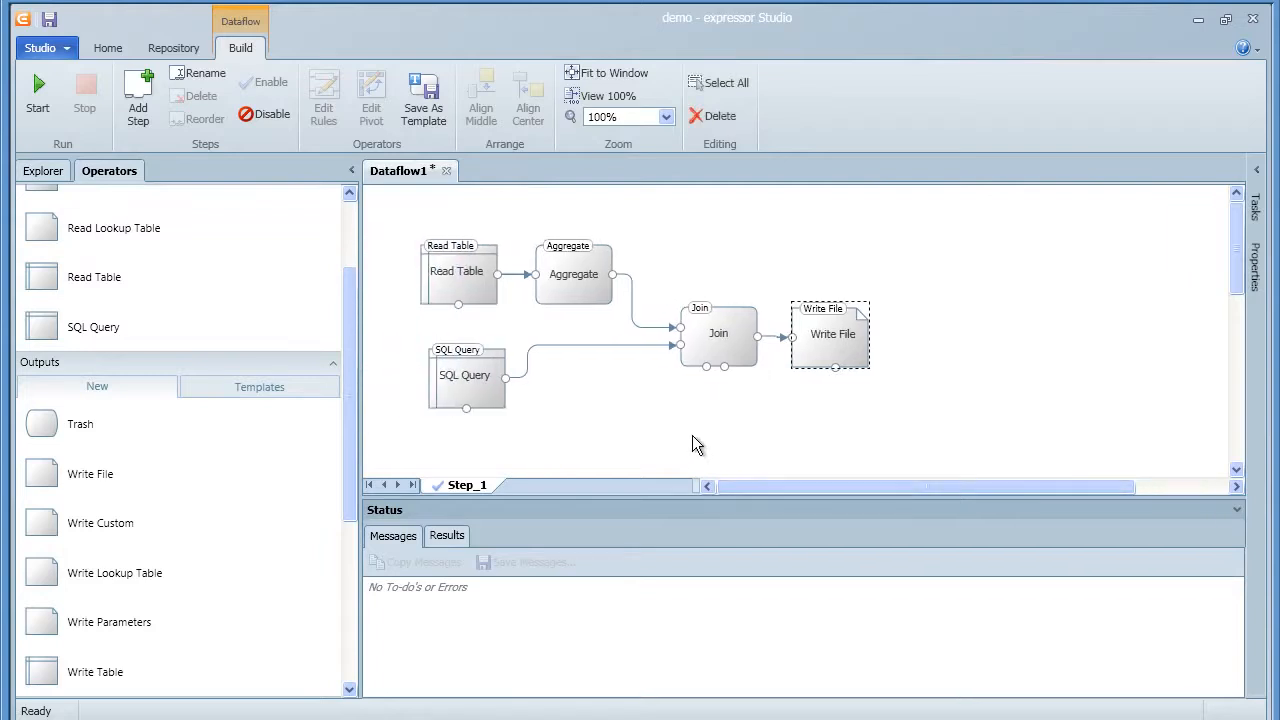
Save and run Dataflow1, then check the output in salesOrderDetail.txt
click(50, 22)
click(39, 98)
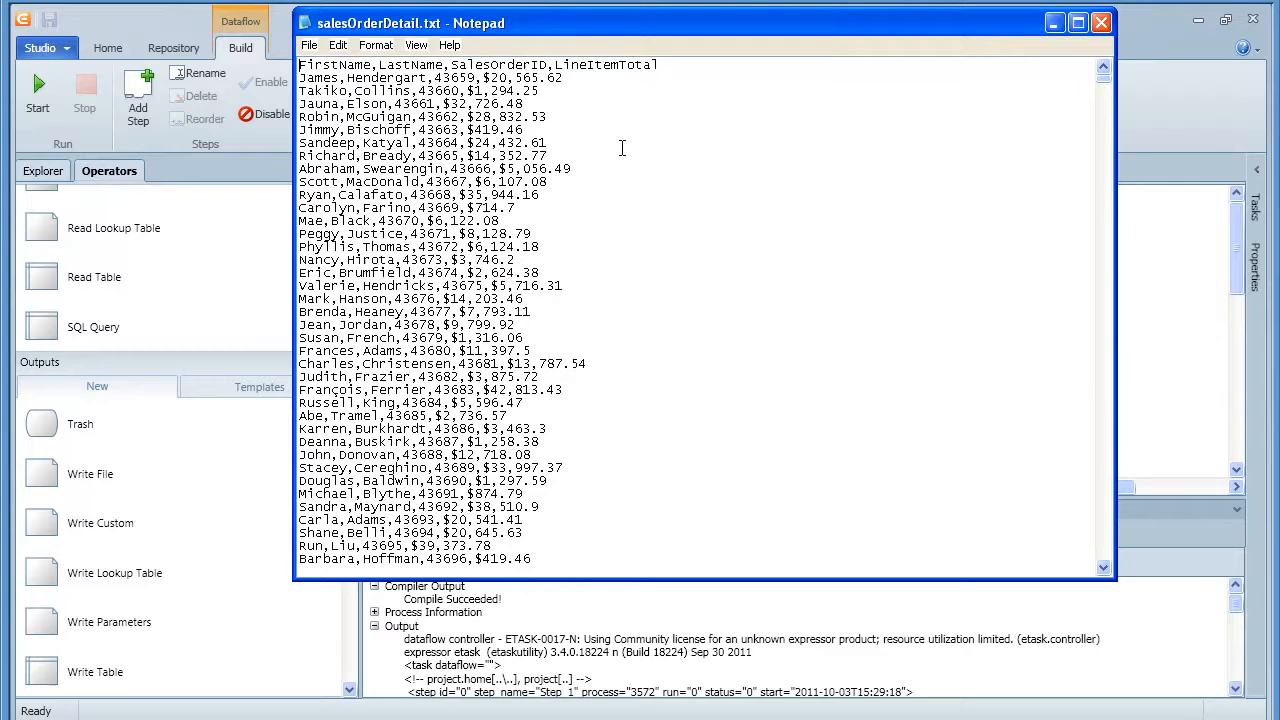
click(621, 145)
click(1100, 24)
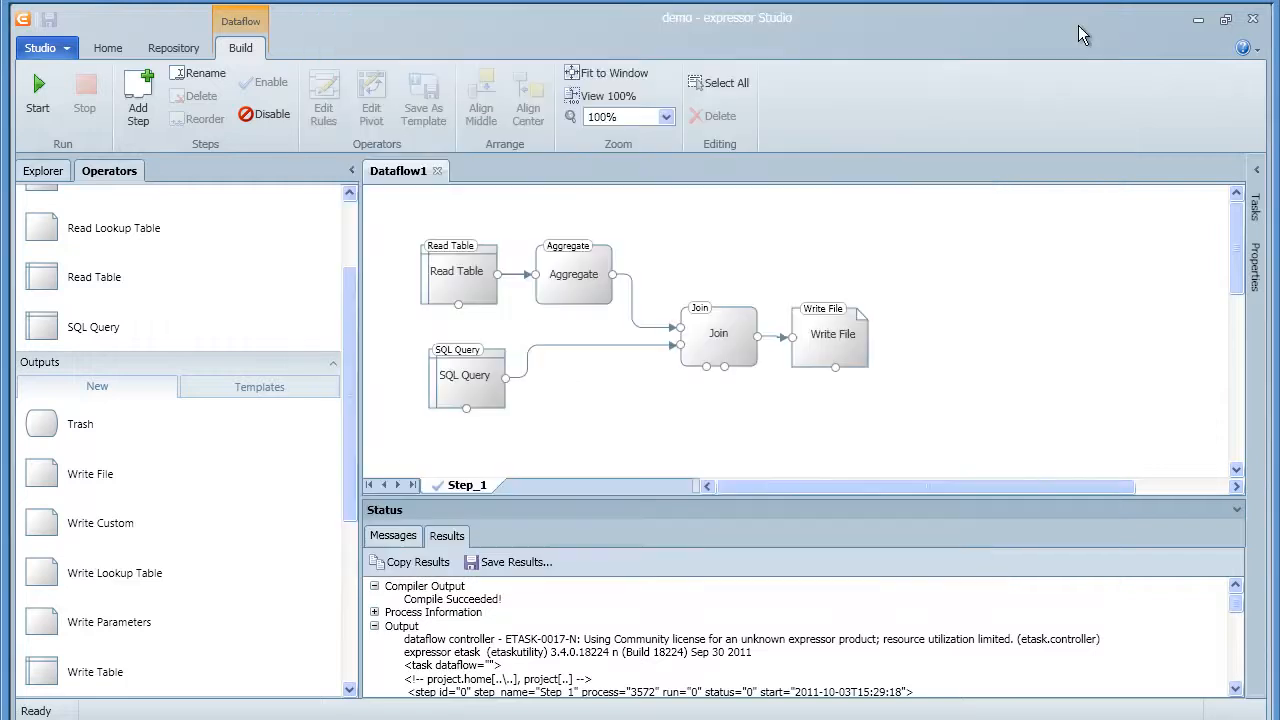